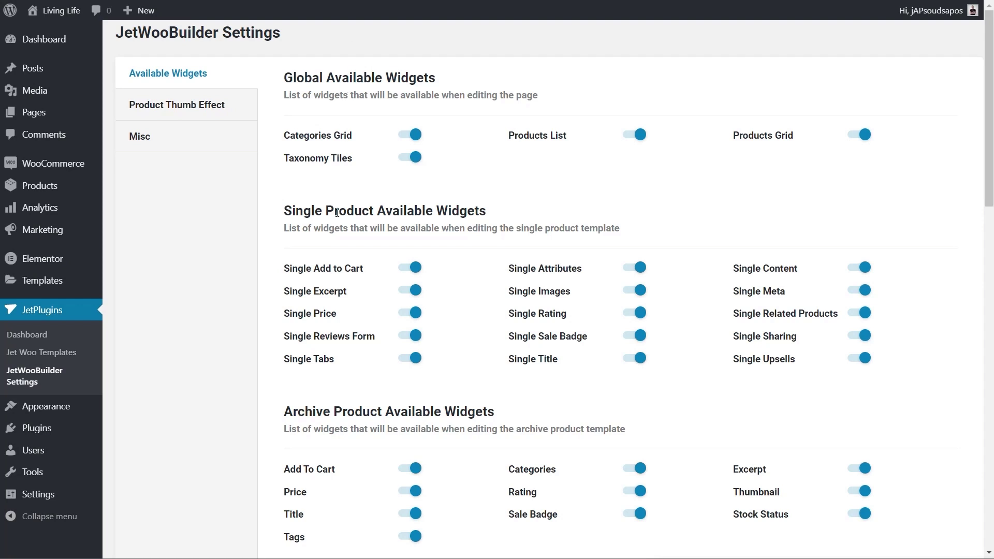
Step: Review the widgets available for each template type in the JetWooBuilder settings
scroll(331, 293, down, 6)
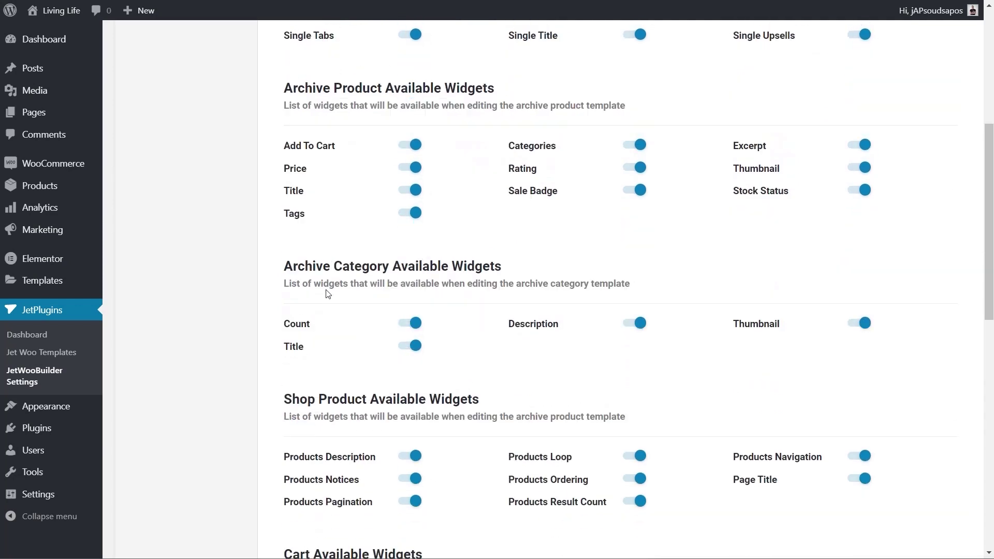
scroll(328, 294, down, 5)
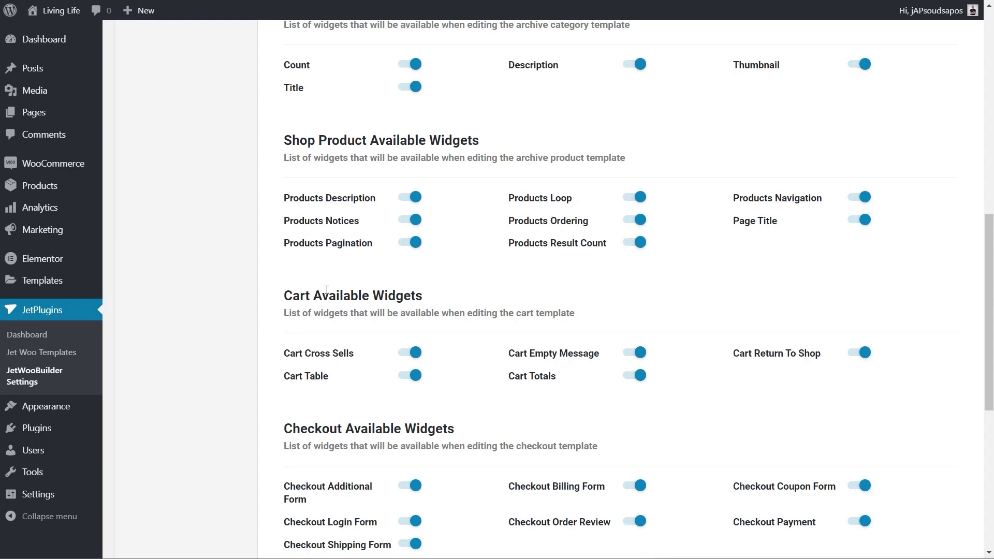
scroll(327, 290, up, 3)
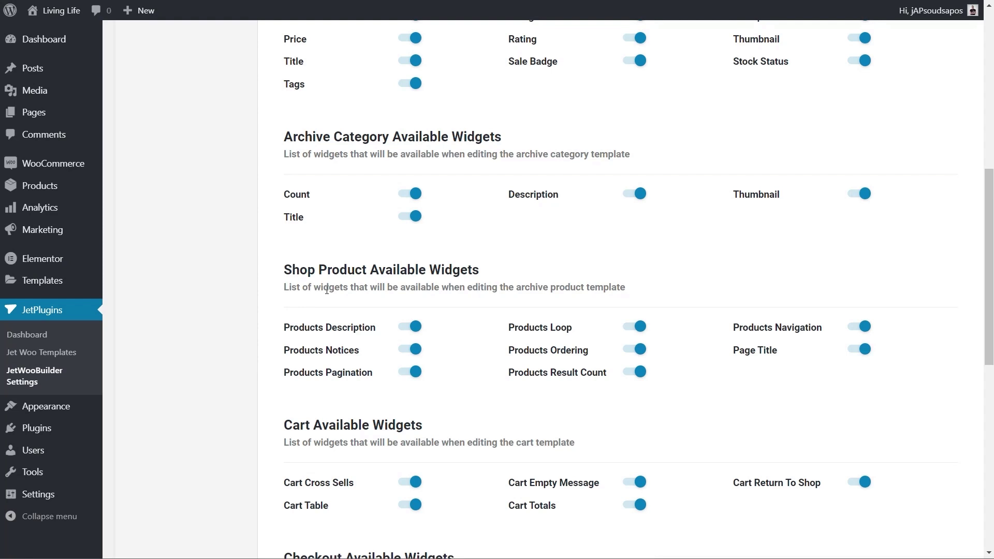
scroll(289, 284, up, 7)
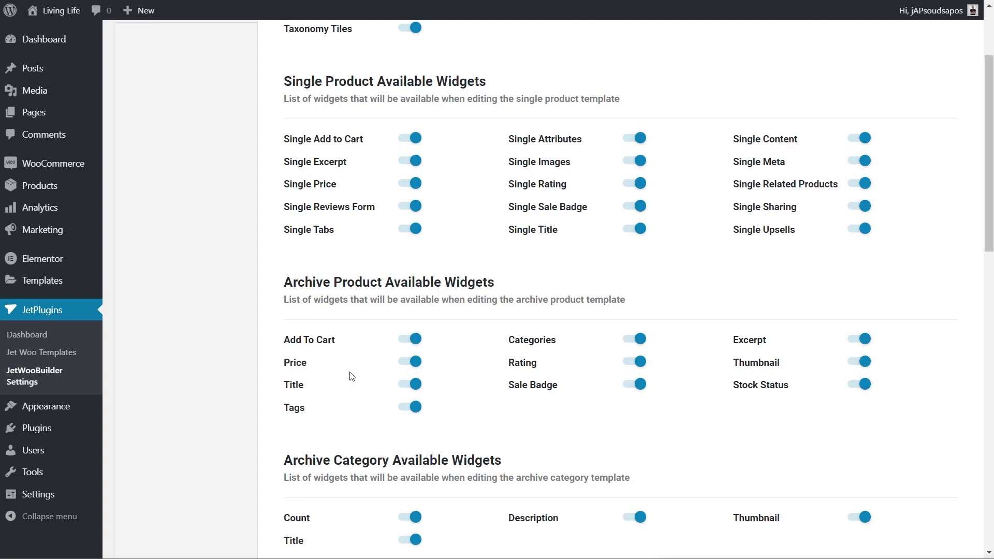
scroll(352, 379, up, 3)
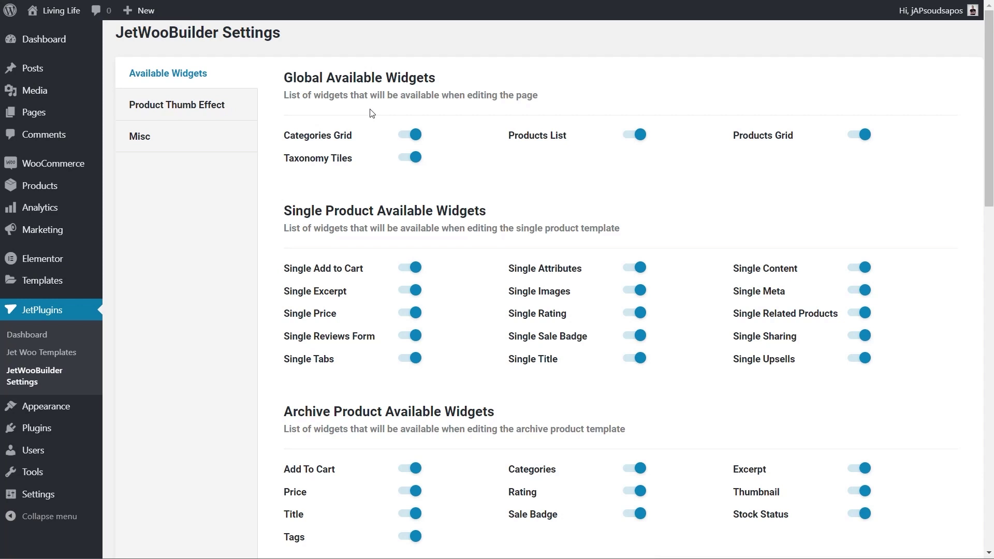
Step: Enable the product thumbnails effect in the JetWooBuilder settings and set the hover effect to Fade
click(183, 110)
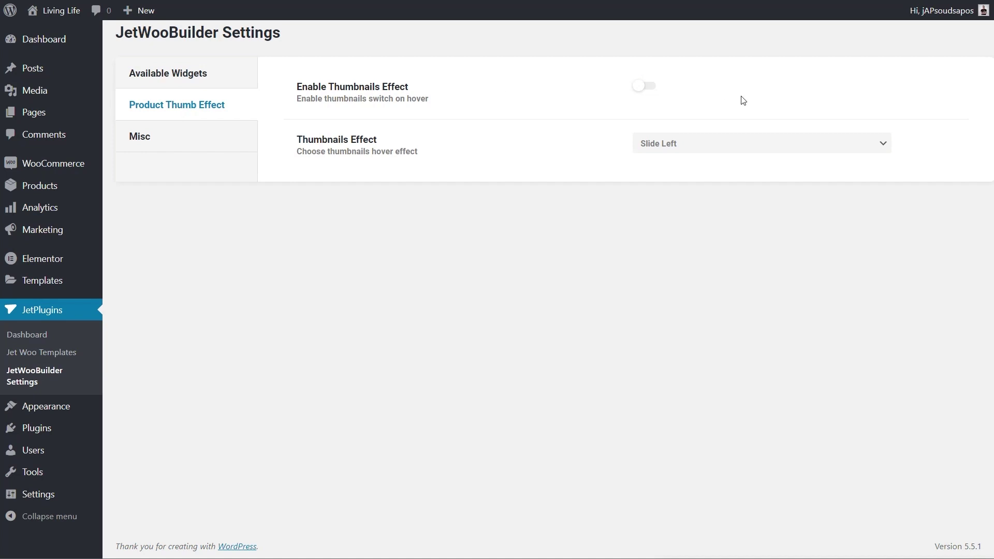
click(645, 89)
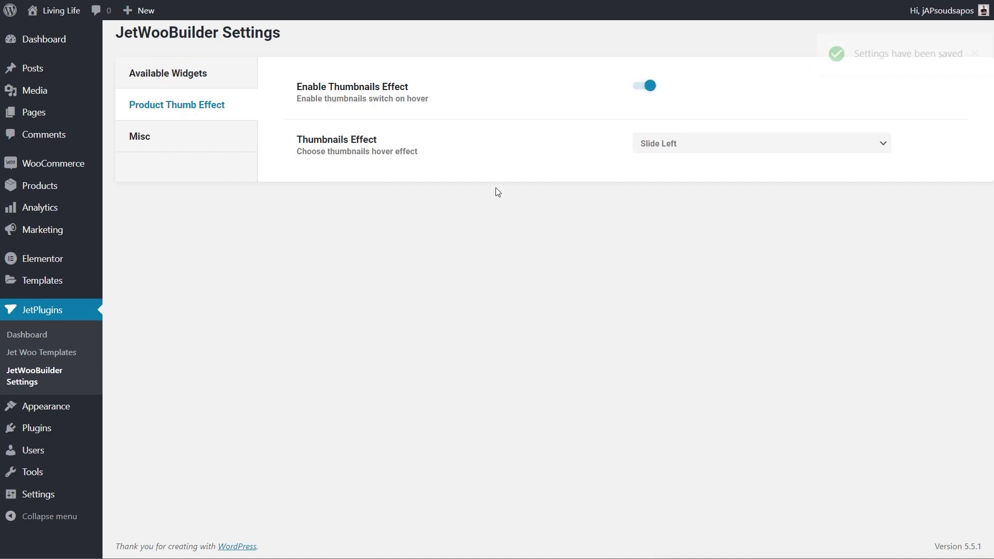
click(675, 143)
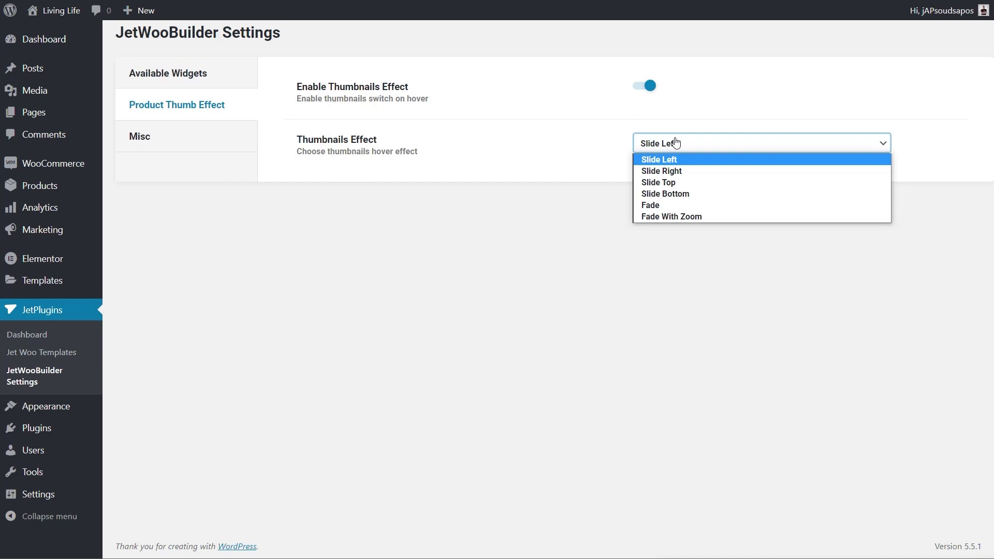
click(663, 207)
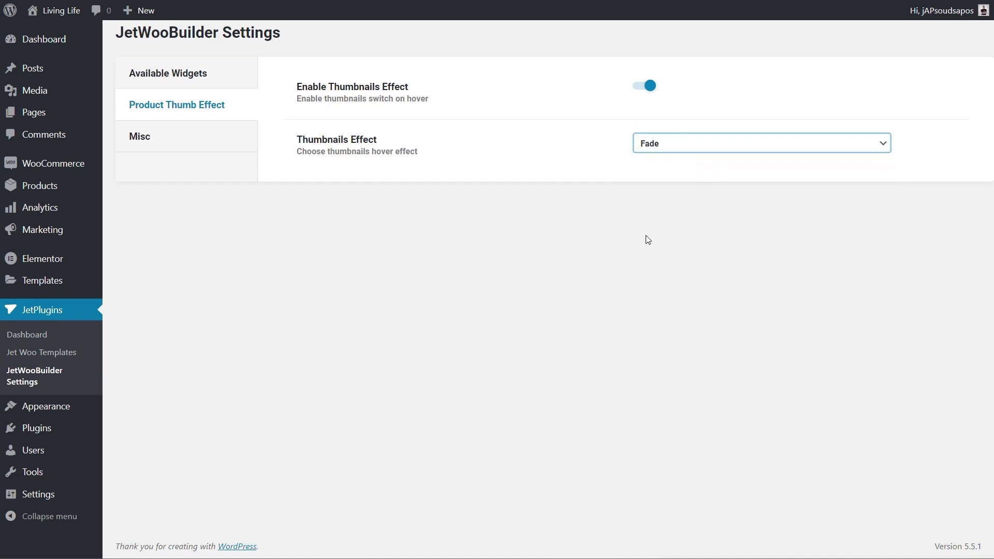
Step: Enable Woocommerce Pages Templates Styles in the miscellaneous JetWooBuilder settings
click(156, 143)
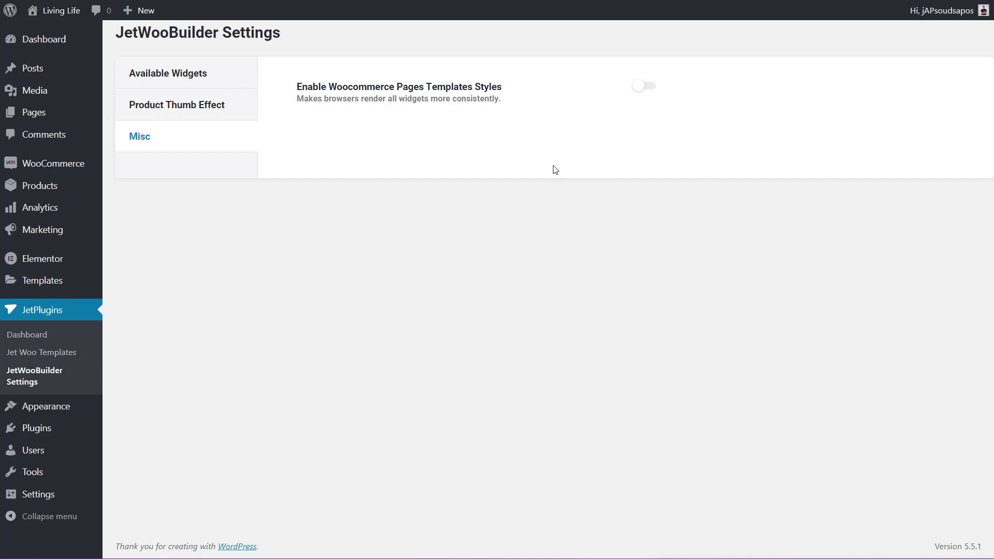
click(648, 87)
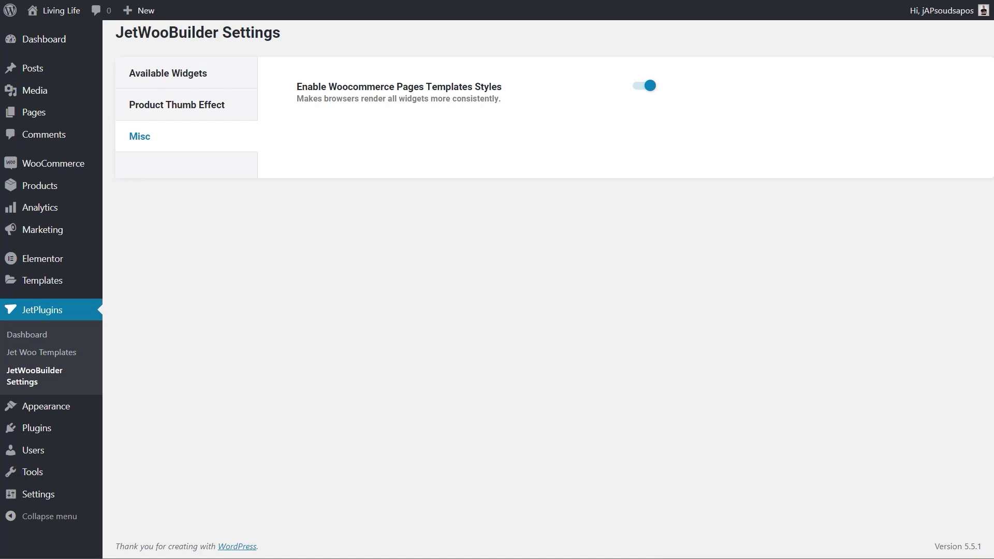
Step: Open the Jet Woo Builder section of the WooCommerce settings and review its custom page and template options
mouse_move(63, 168)
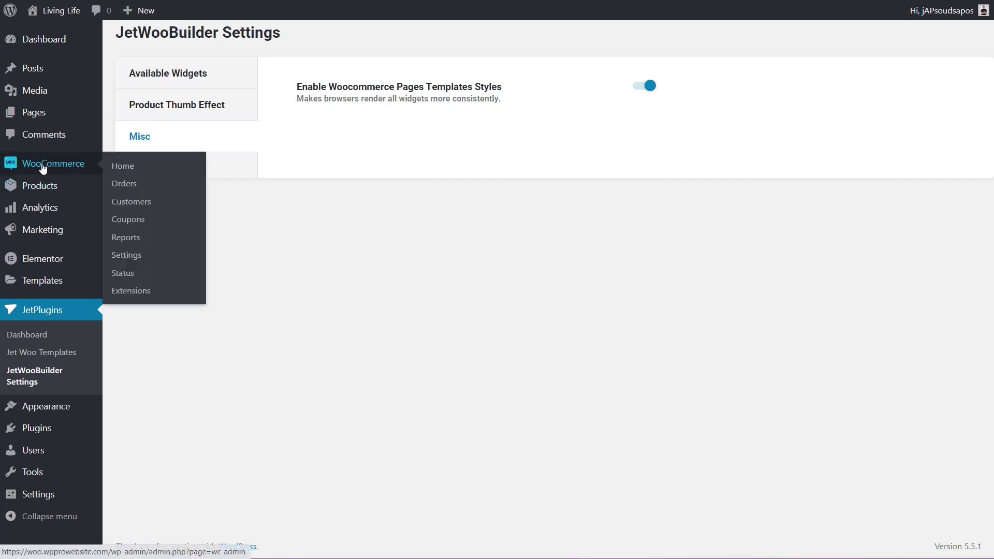
click(120, 254)
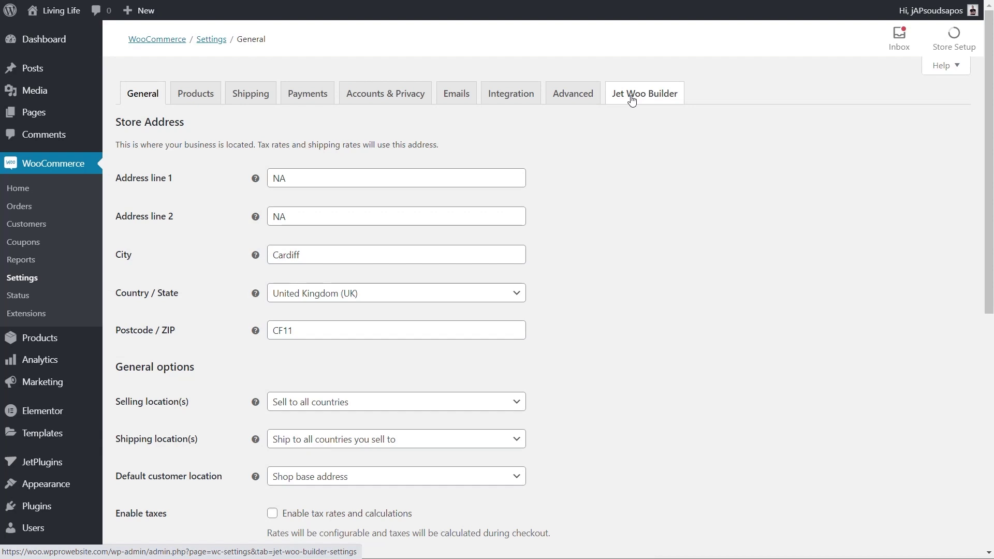
click(631, 99)
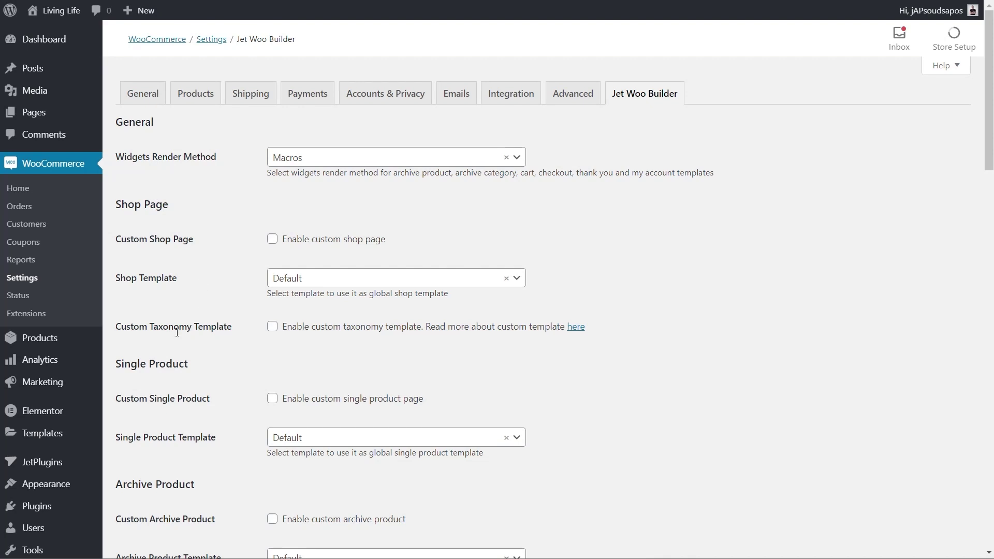
scroll(720, 394, down, 5)
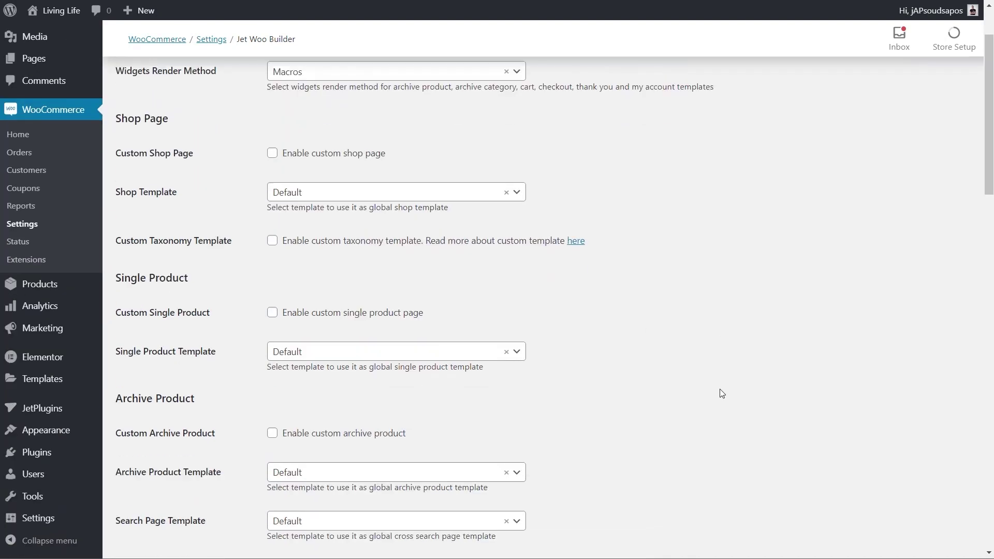
scroll(722, 394, down, 12)
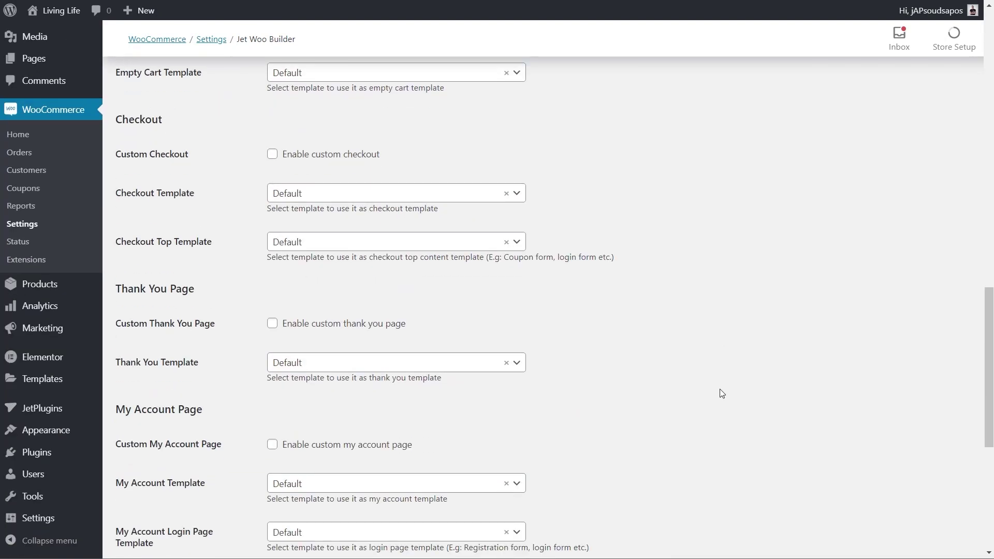
scroll(722, 393, up, 6)
scroll(722, 393, up, 7)
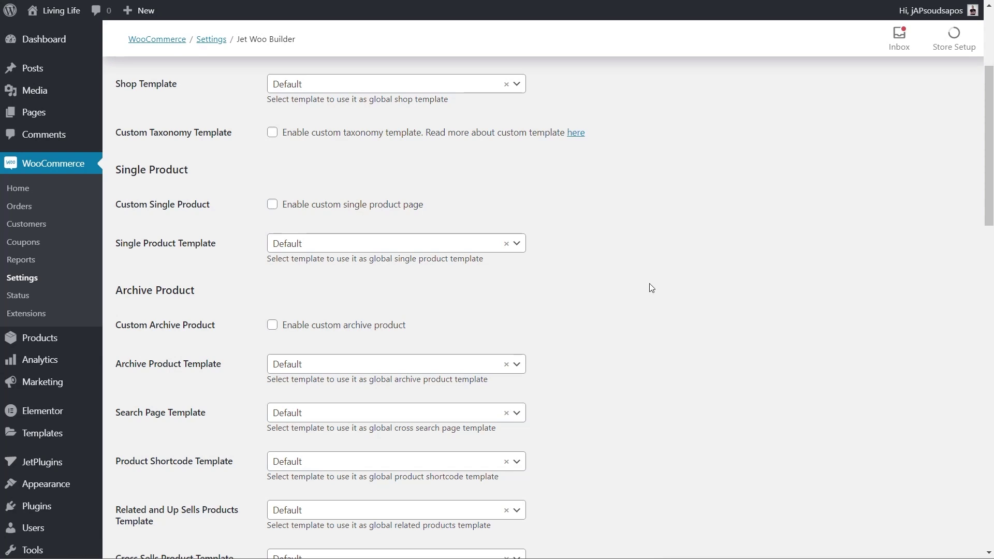
scroll(652, 293, up, 4)
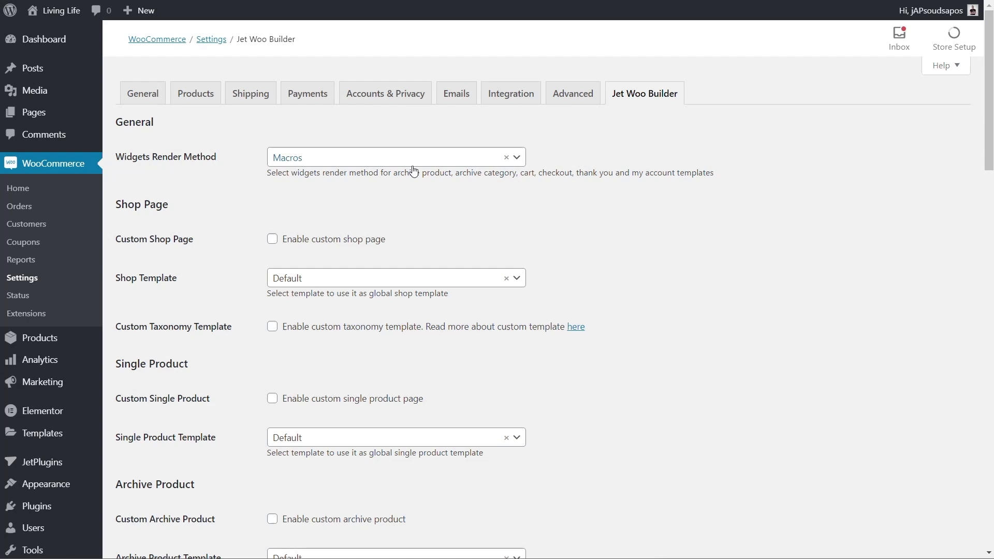
Step: Set the Widgets Render Method to Elementor Default and save the WooCommerce settings
click(518, 158)
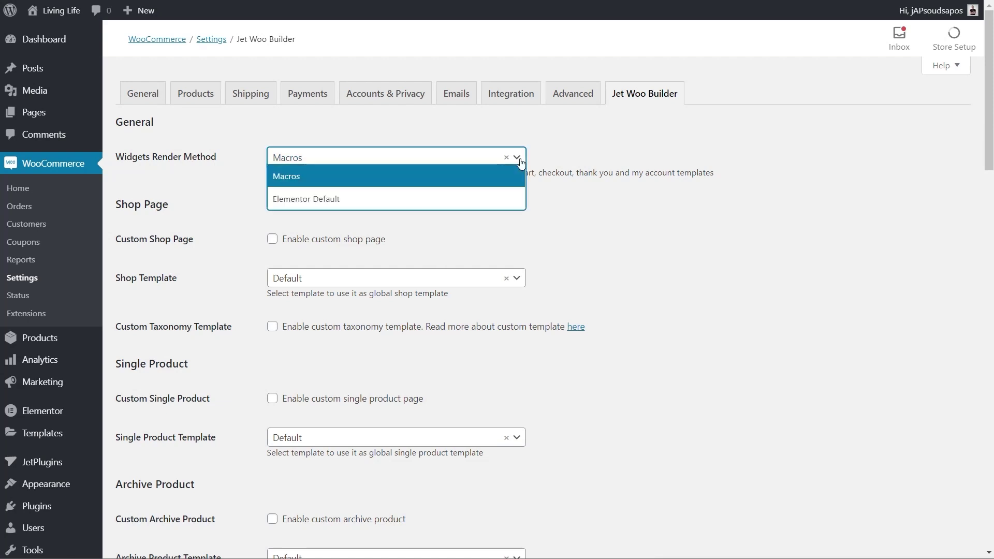
click(339, 200)
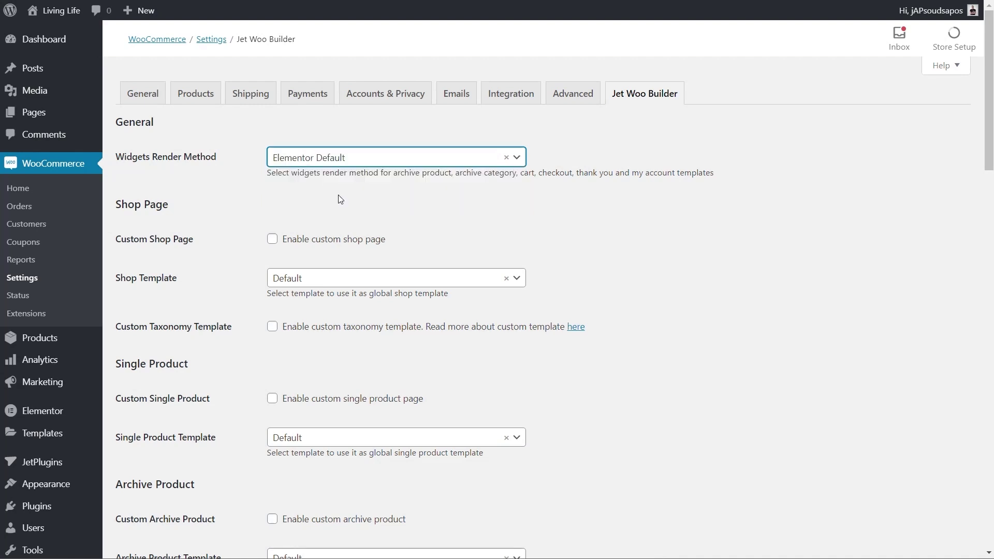
scroll(639, 286, down, 20)
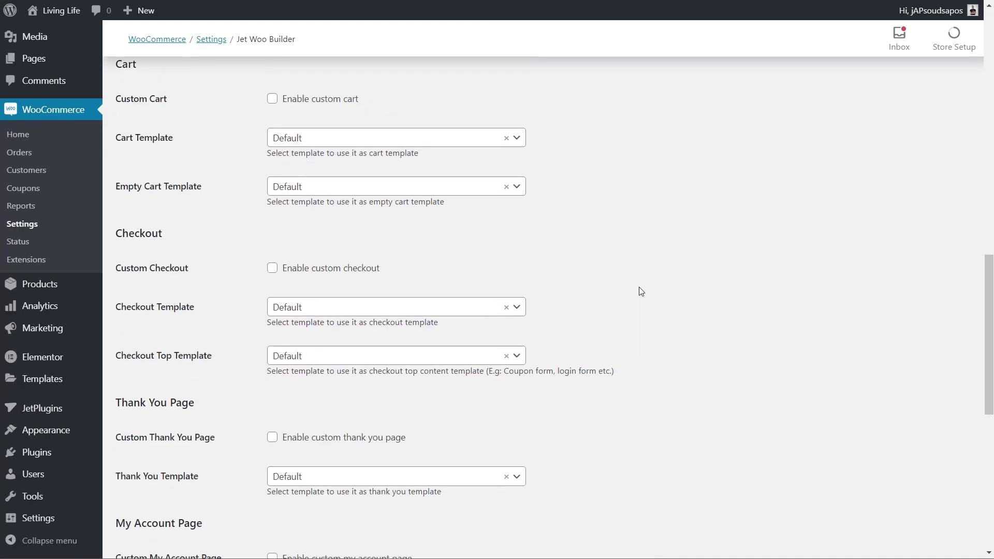
click(147, 493)
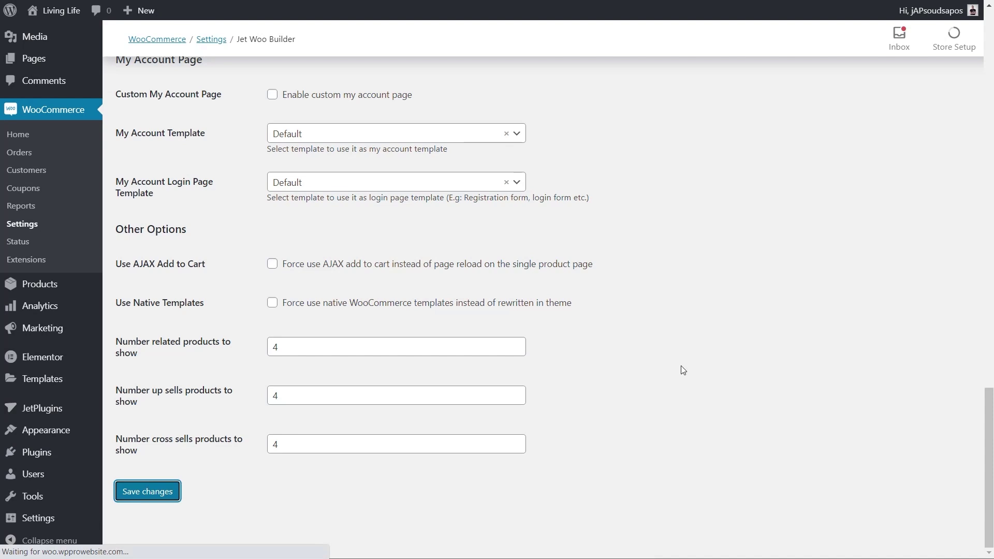
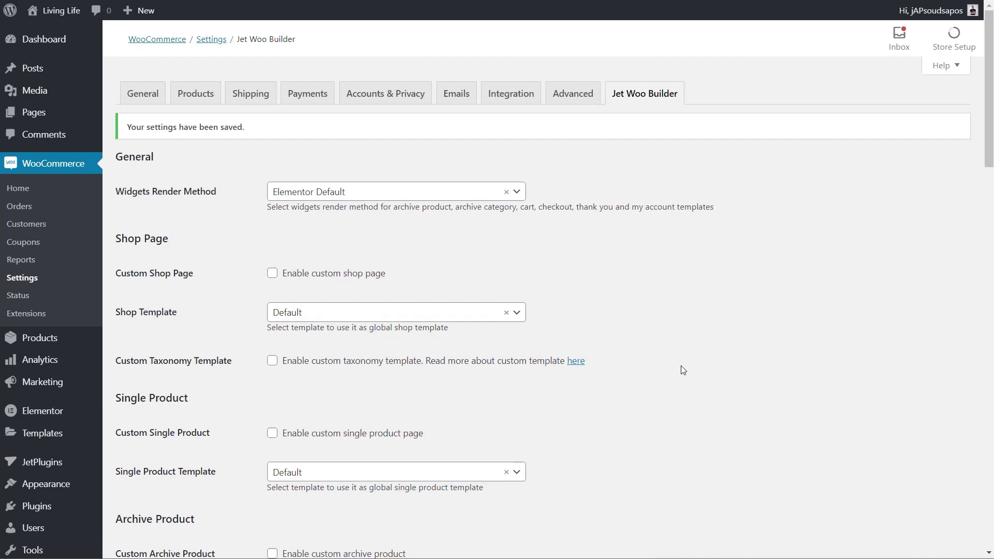
scroll(683, 369, down, 20)
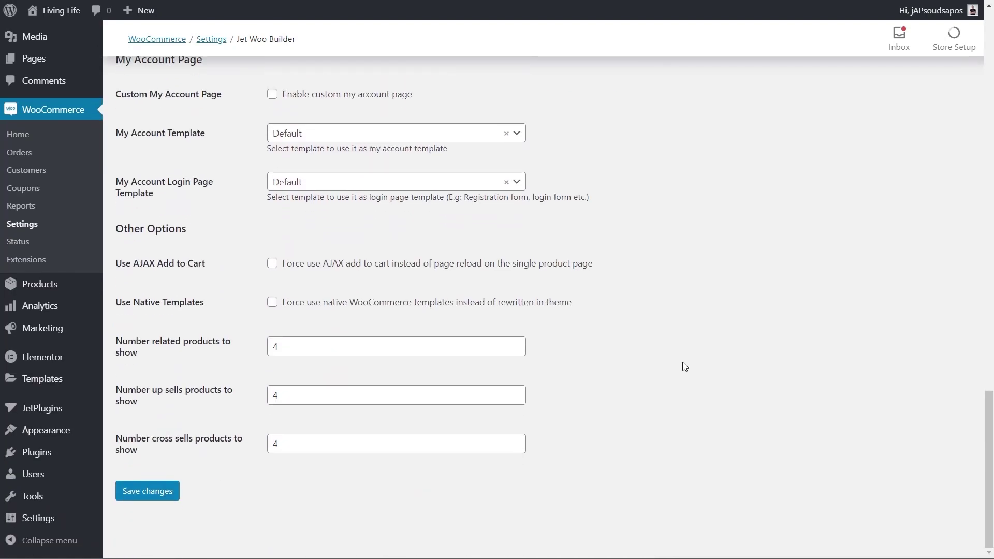
click(143, 498)
scroll(669, 402, up, 20)
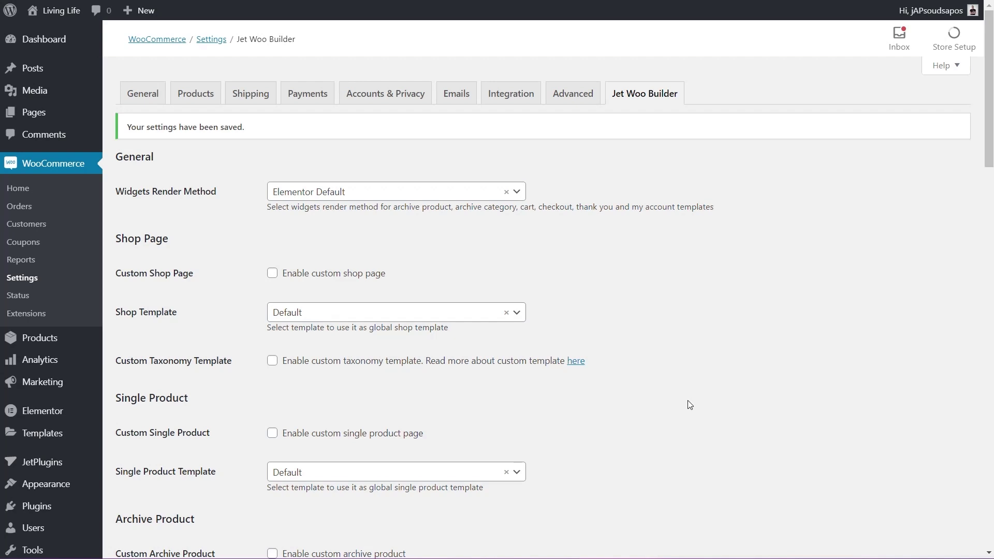
Step: Create a new Jet Woo template of type Cart named "Default Cart Template"
scroll(663, 404, down, 2)
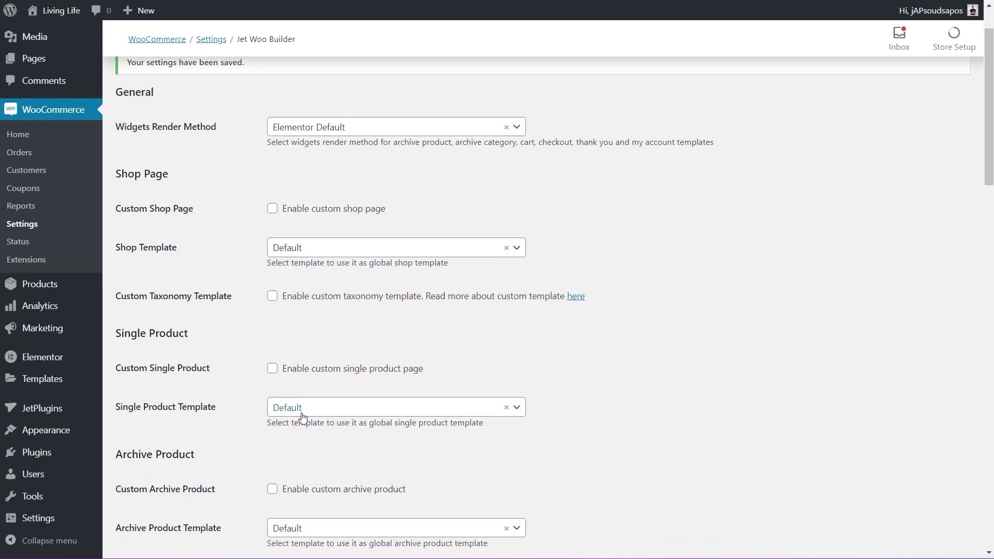
mouse_move(62, 415)
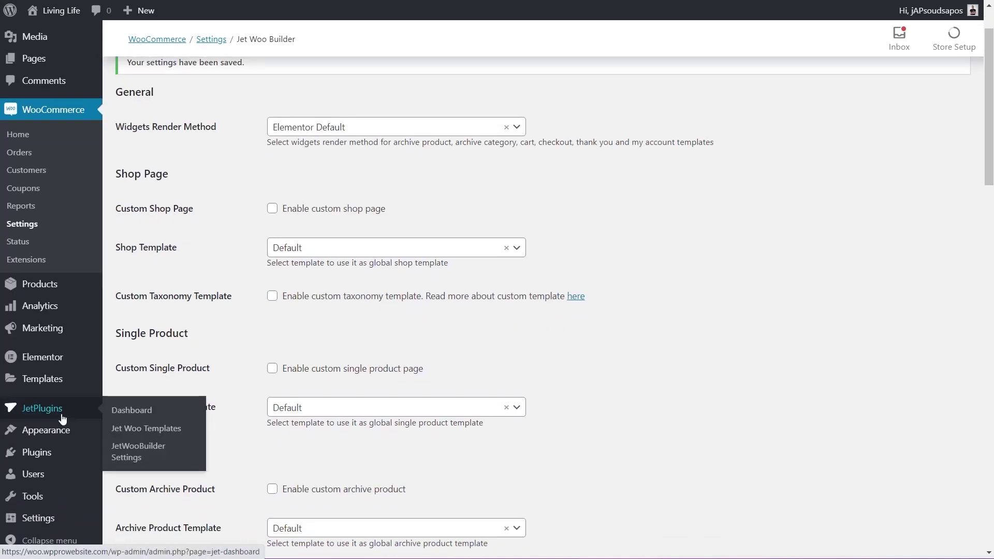
click(162, 429)
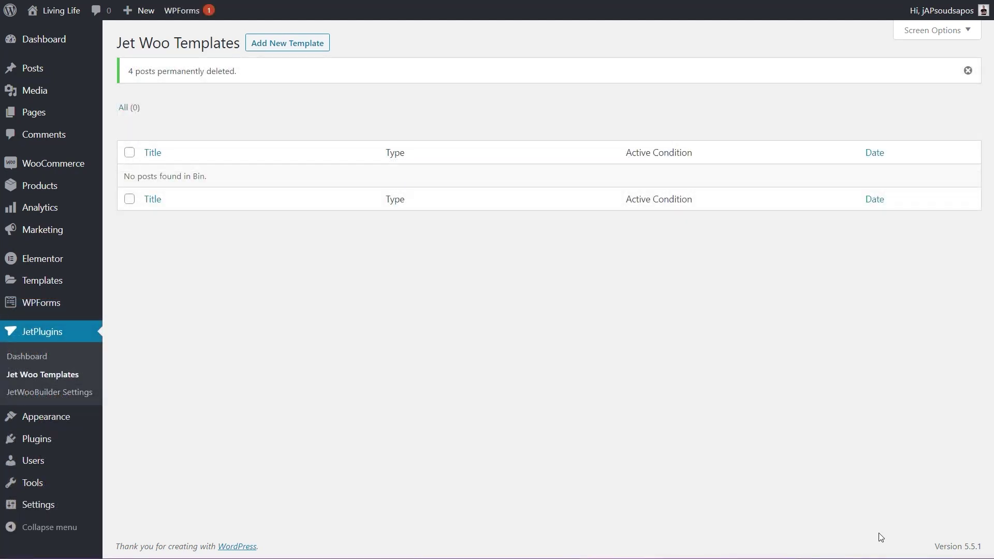
click(299, 44)
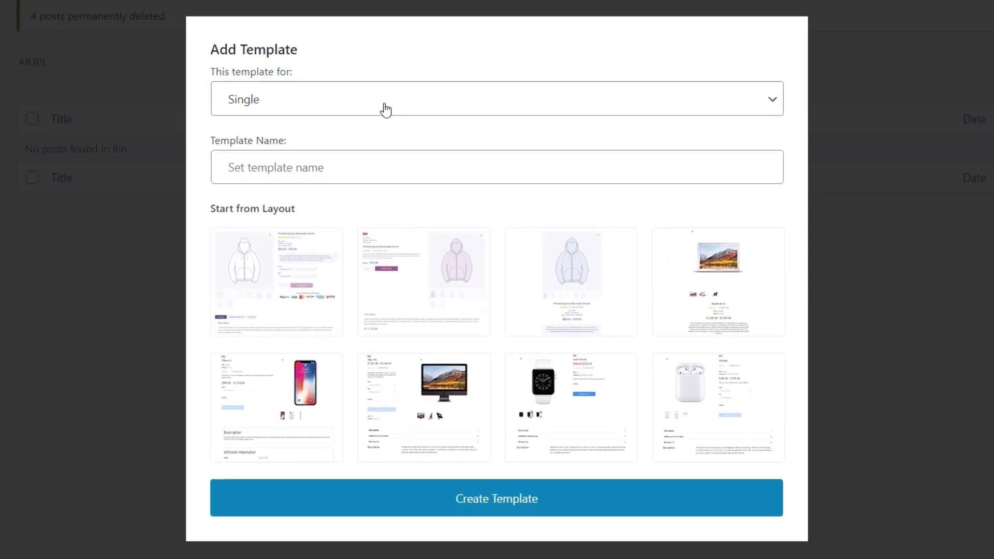
click(360, 98)
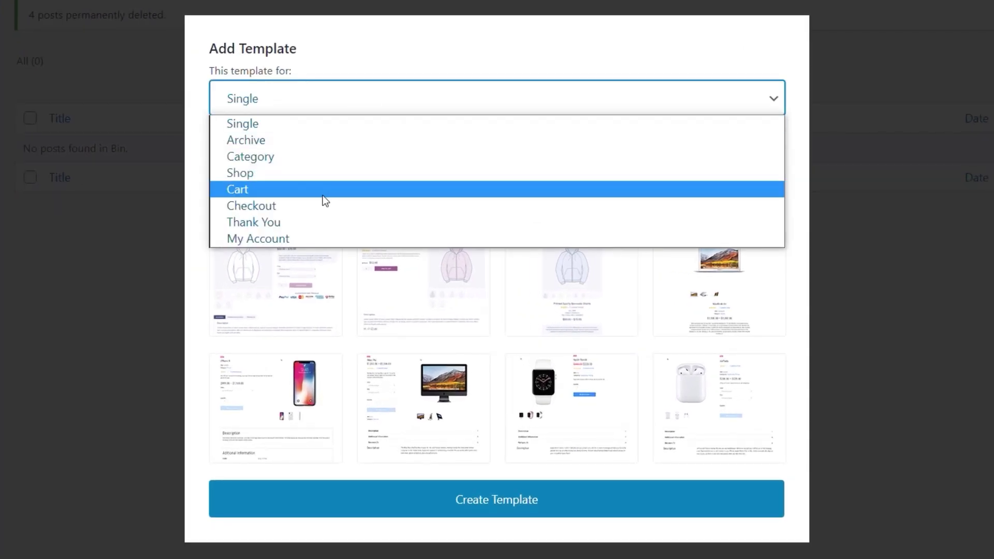
click(317, 194)
click(290, 311)
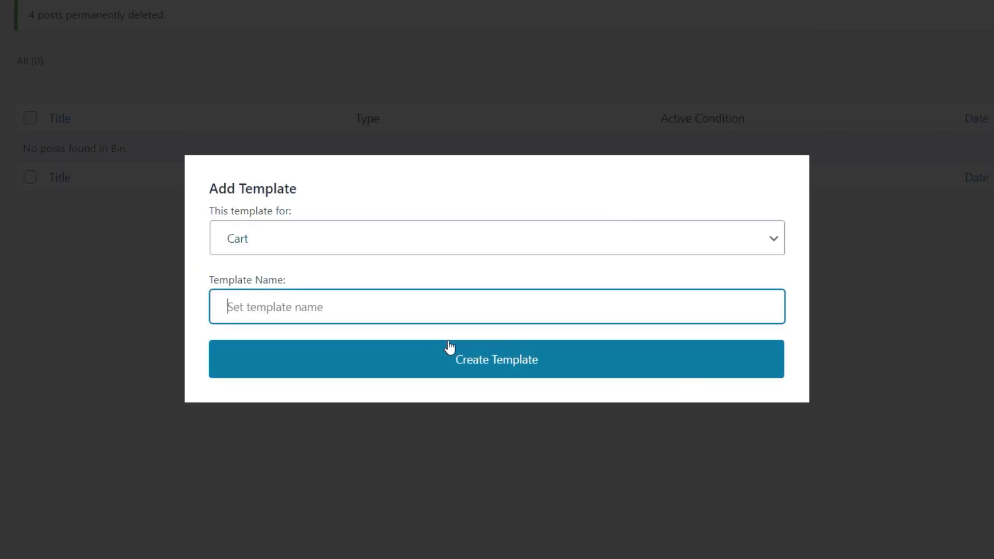
text(Default Cart T)
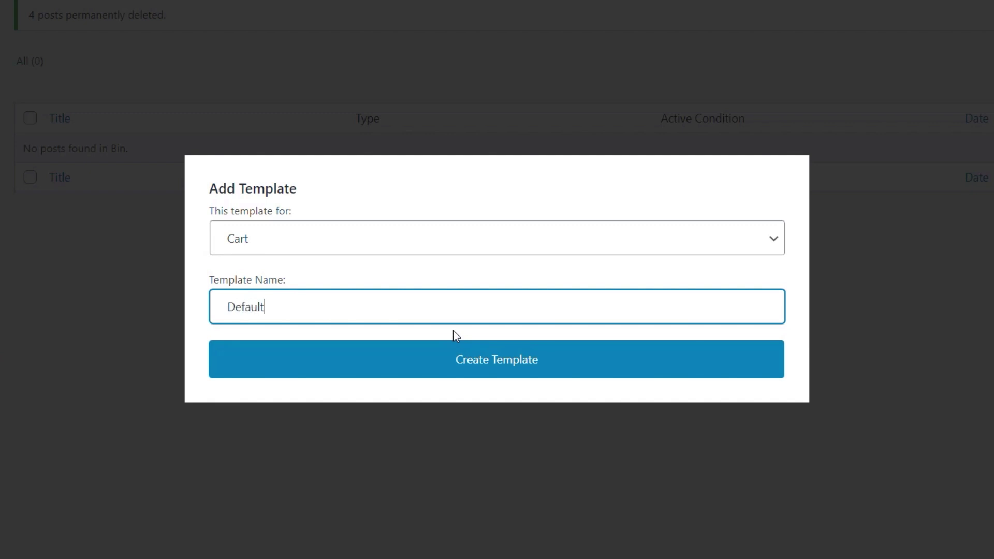
text(emplate)
click(464, 371)
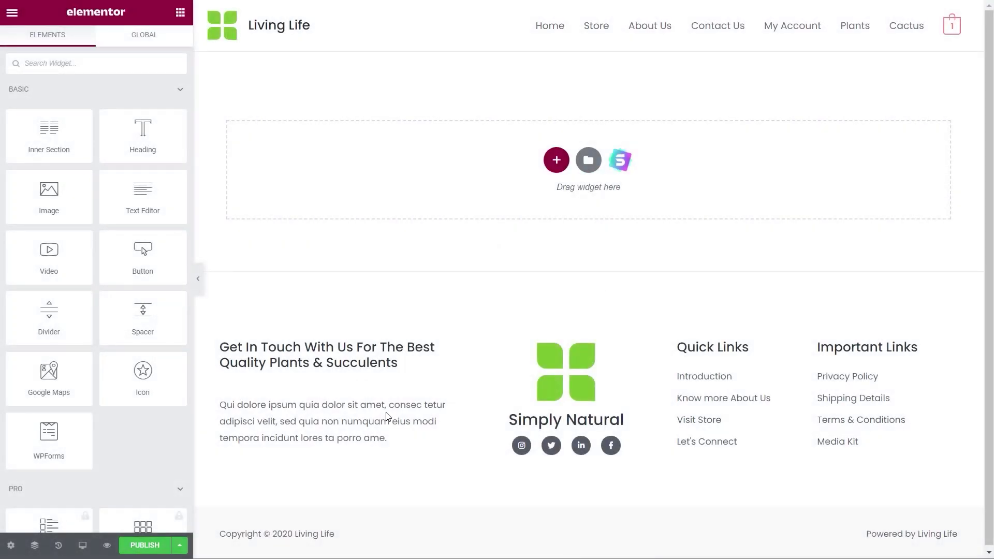
Step: Add the Jet Woo Builder Cart Table widget to the empty section of the cart template
scroll(101, 296, down, 6)
scroll(102, 296, down, 15)
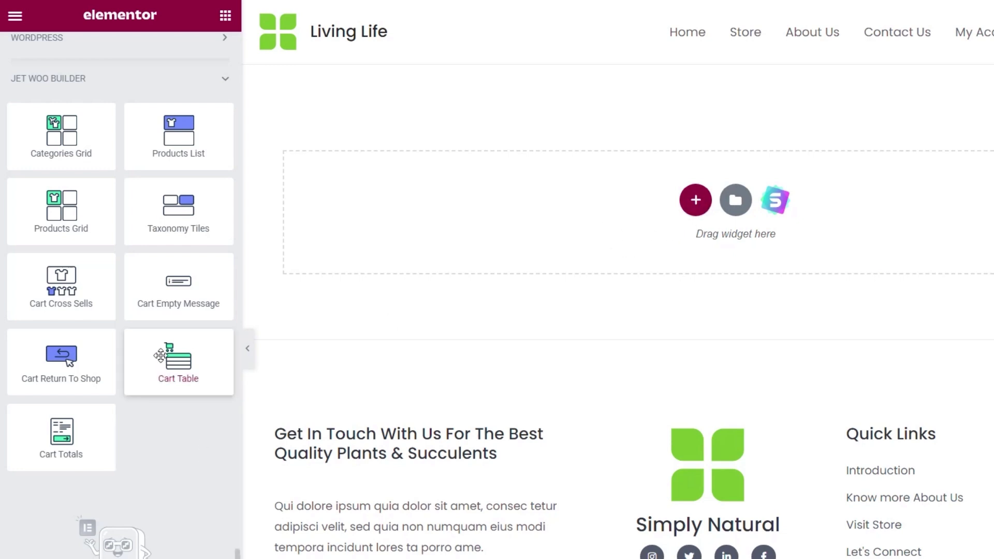
drag(160, 356, 443, 194)
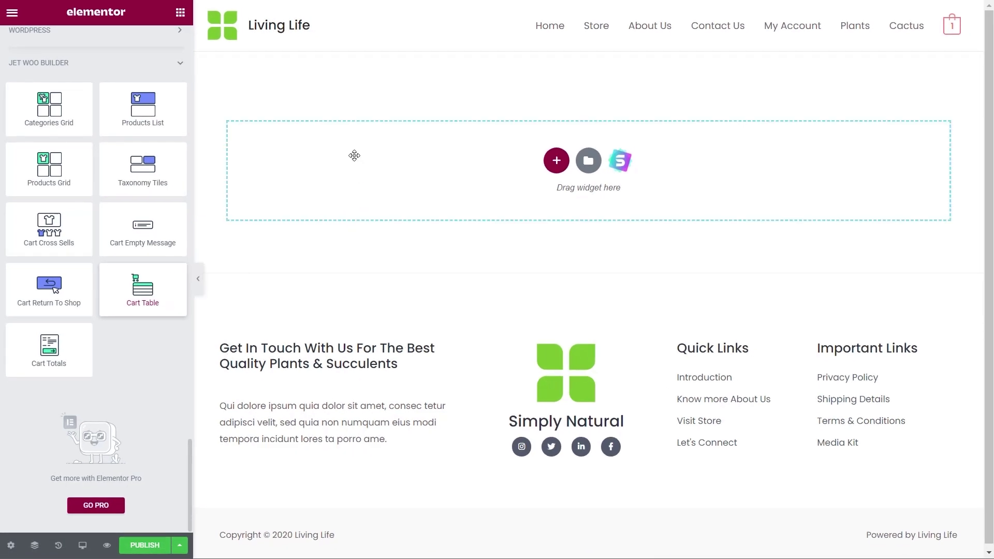
Step: Place the Cart Table widget in the empty section and set that section's top and bottom margins to 50 px
drag(354, 156, 354, 156)
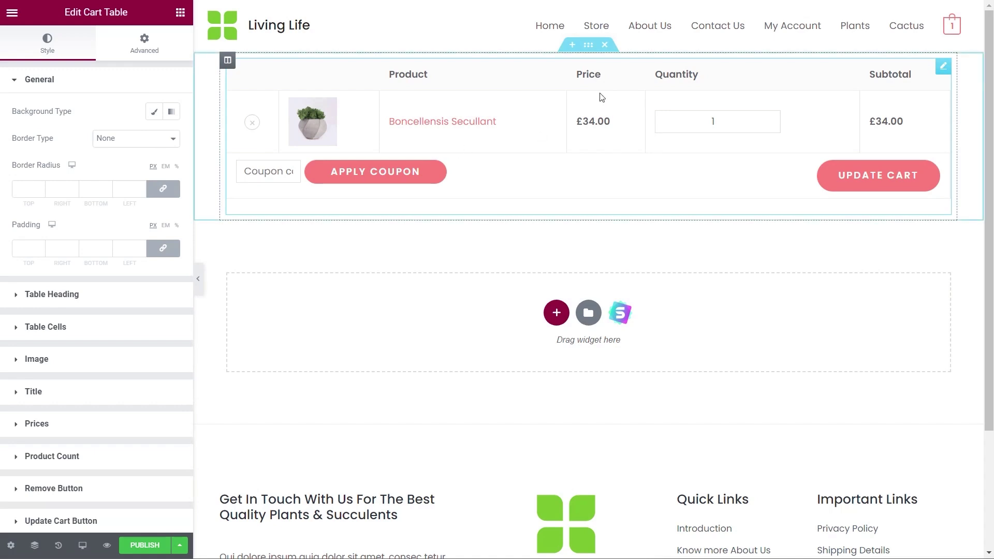
click(589, 45)
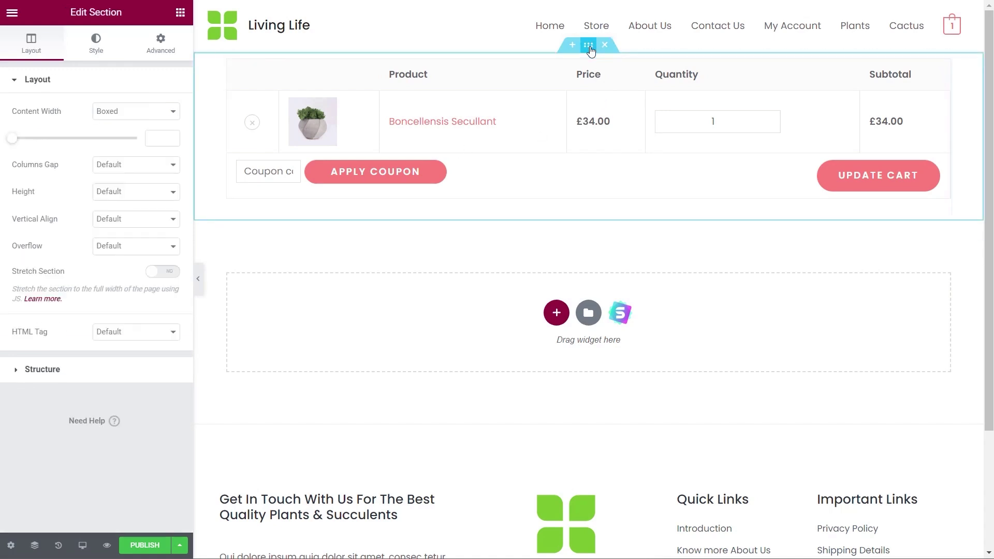
click(163, 45)
click(31, 138)
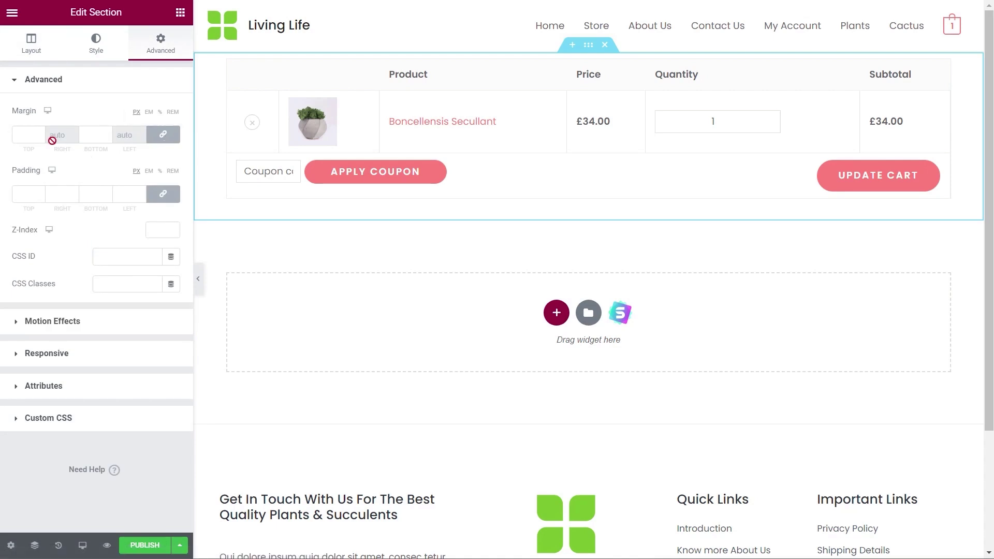
text(50)
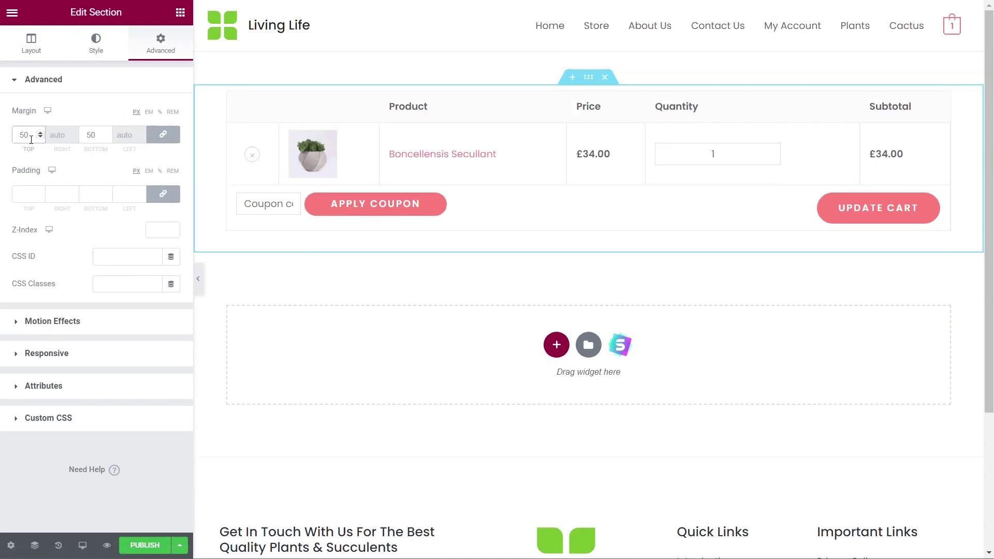
click(433, 276)
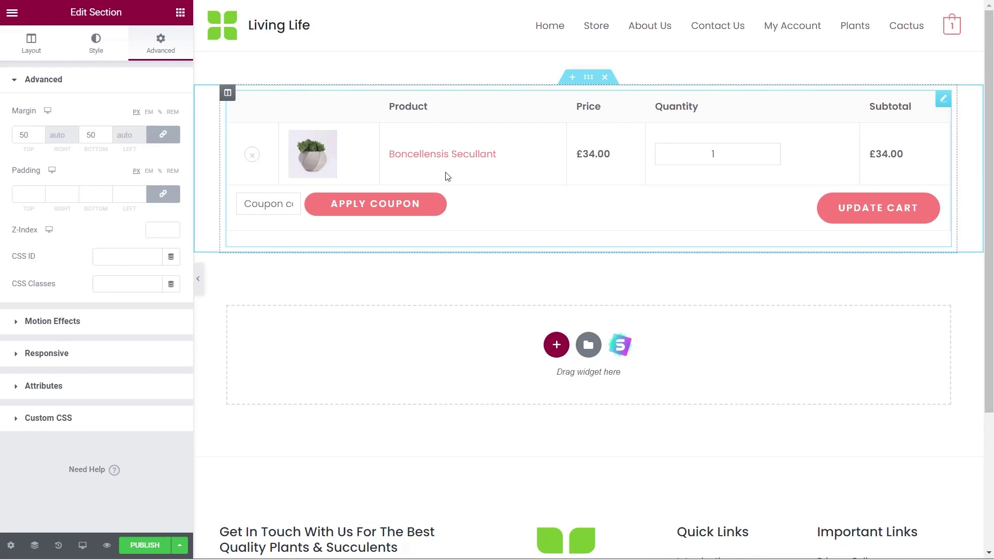
Step: Style the cart table's product image with a width of 120 px and a solid border
click(942, 101)
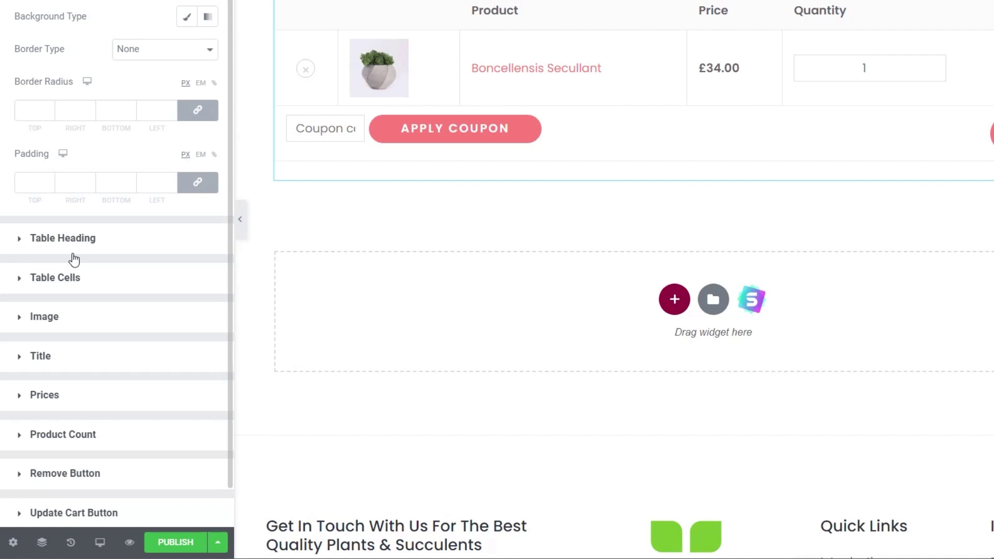
click(43, 318)
drag(70, 155, 104, 160)
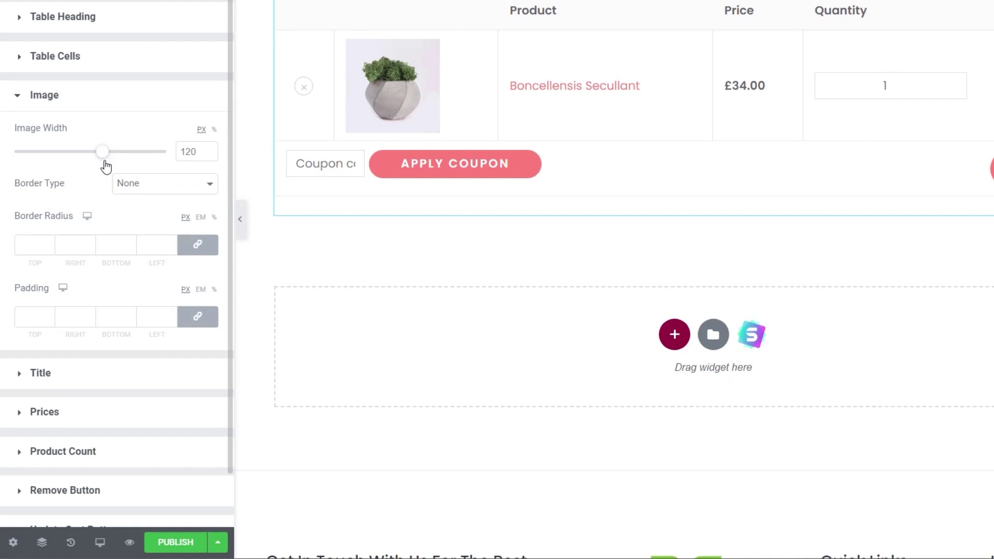
click(191, 190)
click(169, 213)
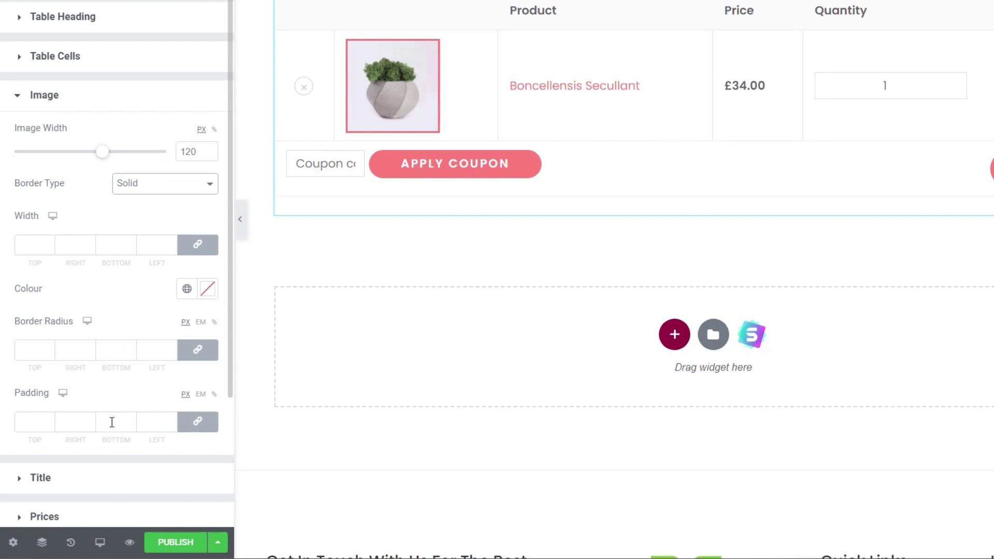
click(65, 484)
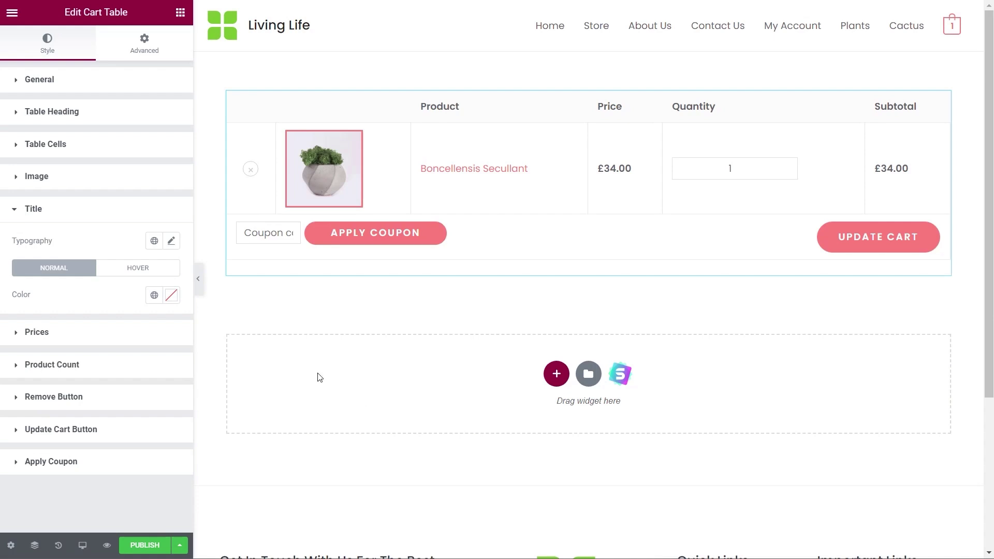
Step: Insert a section with two equal columns below the cart table
click(180, 12)
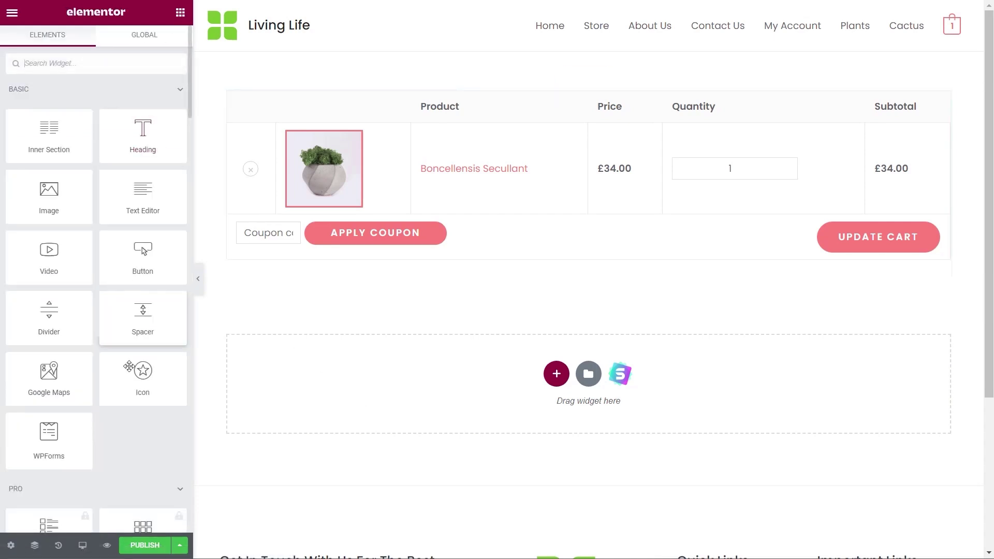
scroll(129, 366, down, 20)
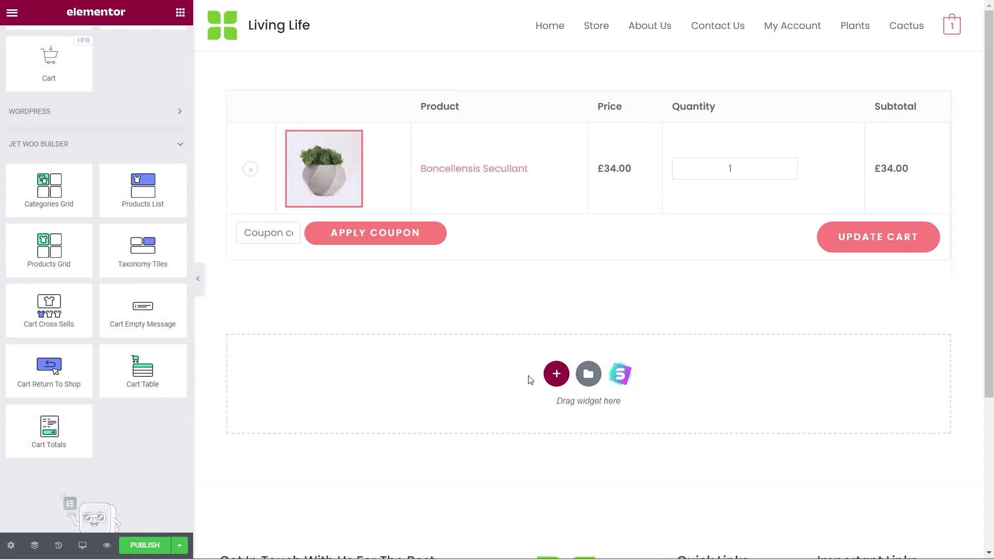
click(555, 375)
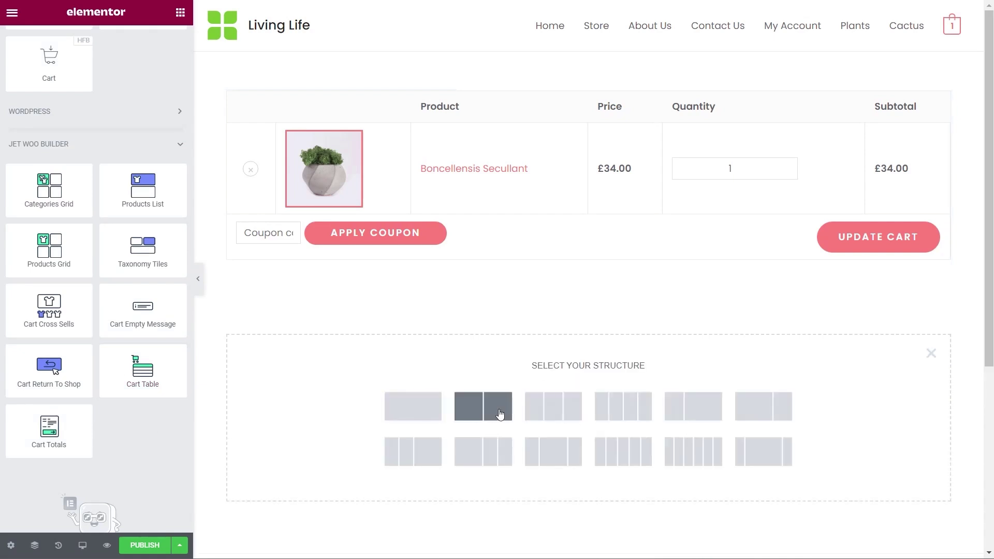
click(500, 412)
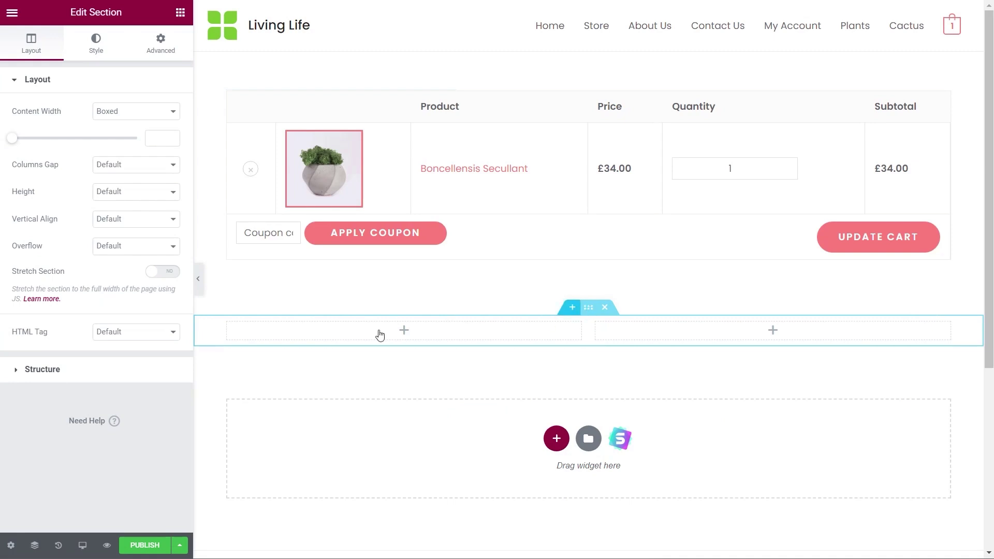
Step: Add the Jet Woo Builder Cart Totals widget to the right column of the new section
click(180, 12)
scroll(151, 310, down, 15)
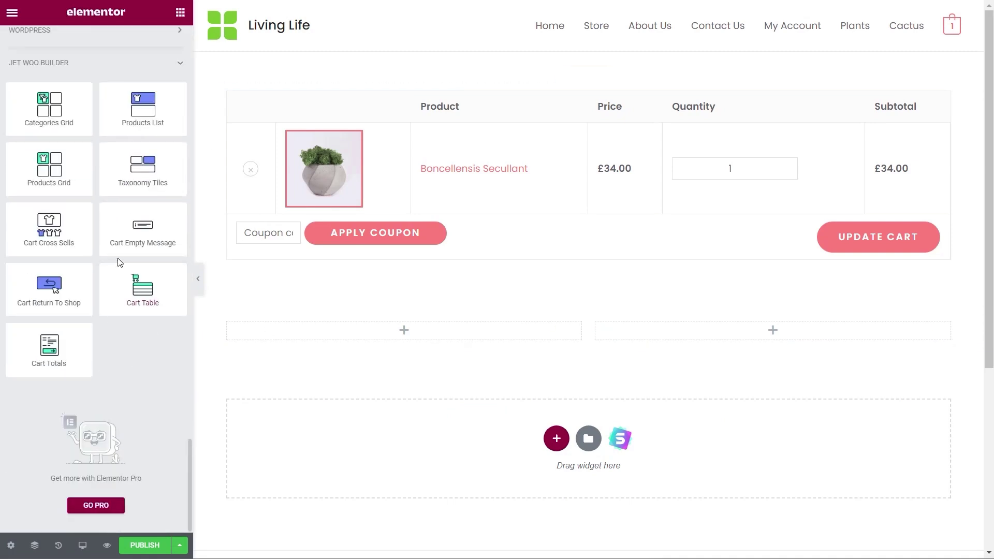
drag(67, 336, 697, 332)
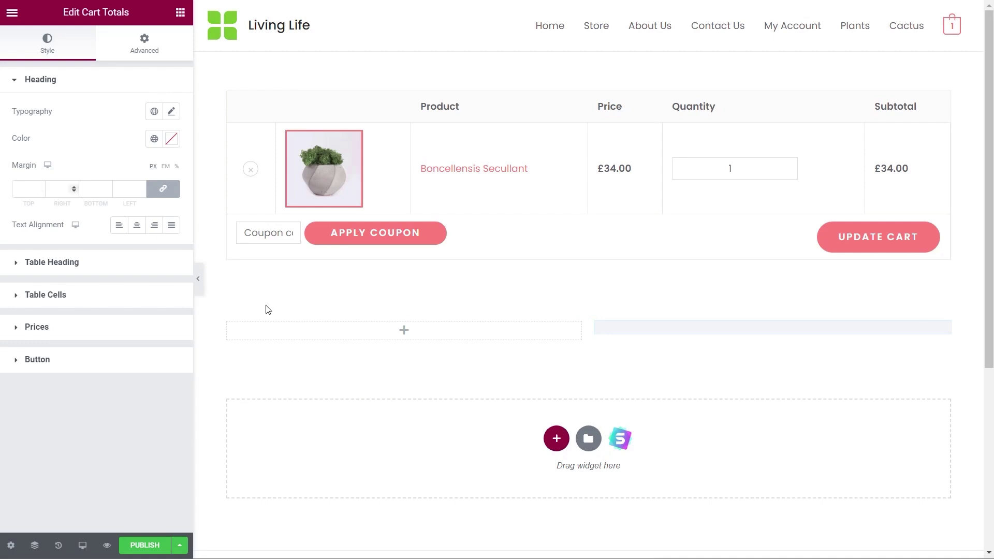
Step: Add the Cart Return To Shop widget to the left column beside the cart totals and publish the template
click(447, 333)
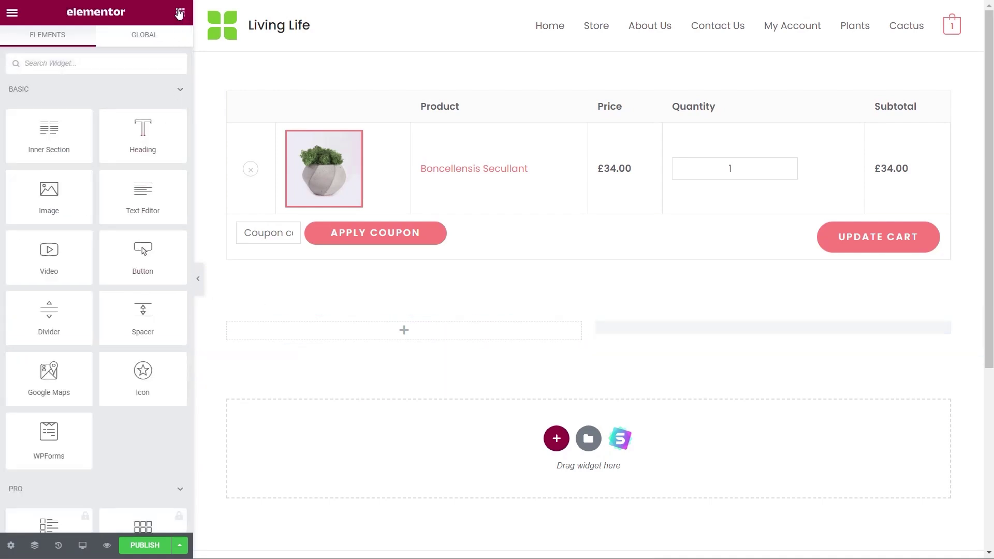
scroll(140, 396, down, 20)
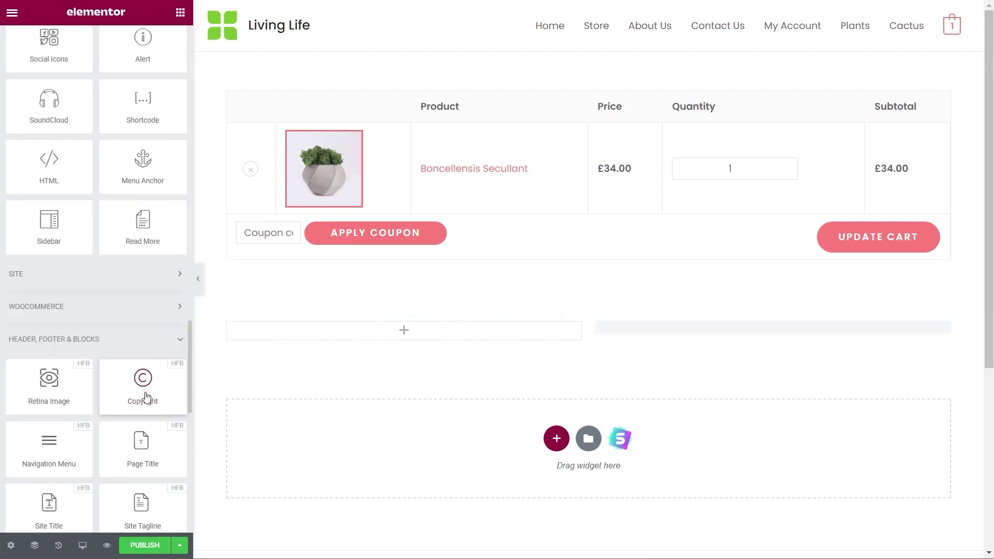
scroll(146, 397, down, 10)
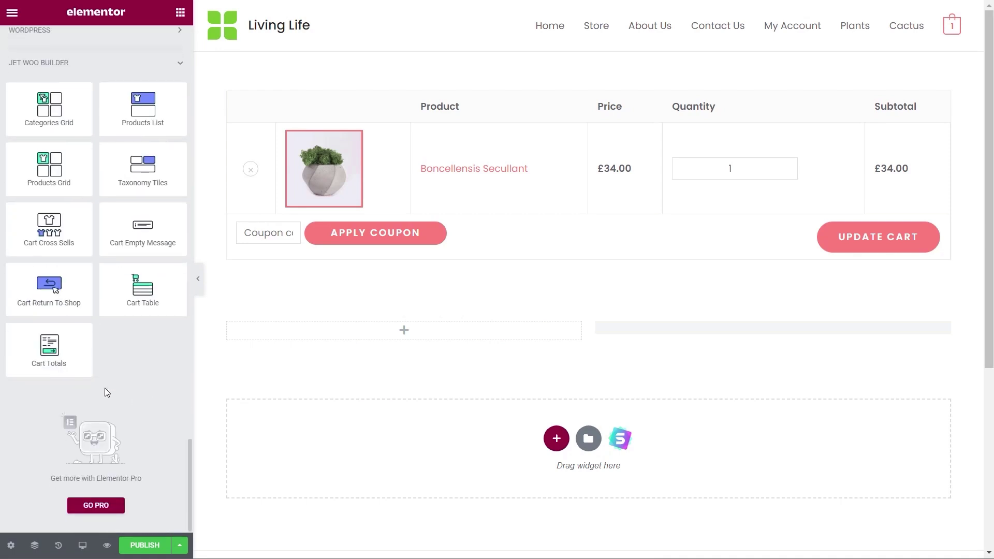
drag(62, 286, 349, 329)
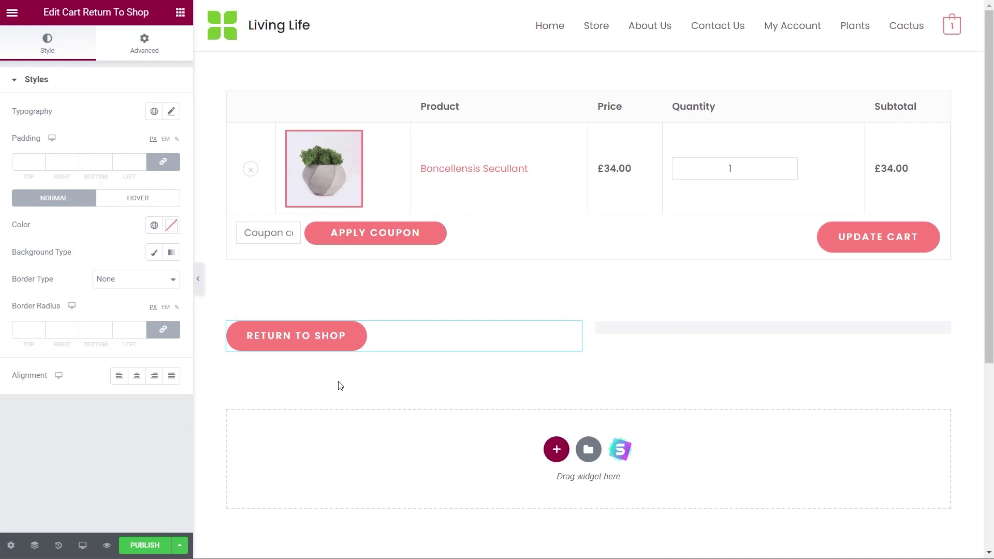
click(139, 547)
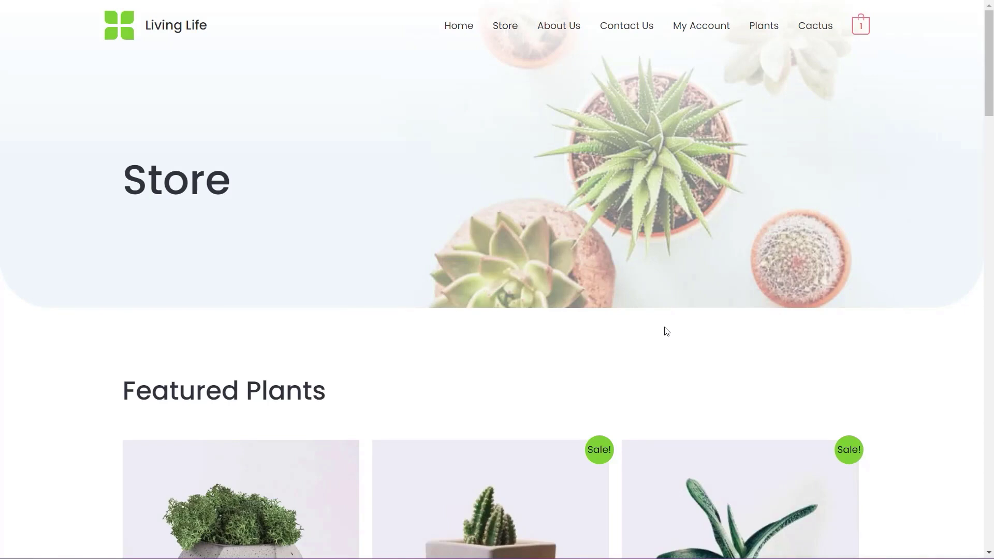
Step: View the basket page from the live store's mini cart and examine its current layout
mouse_move(860, 26)
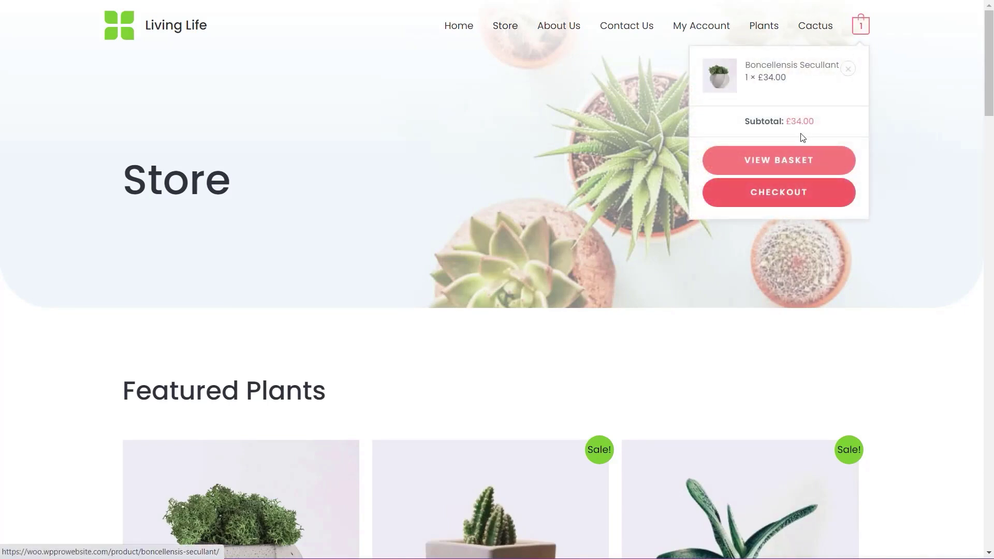
click(793, 162)
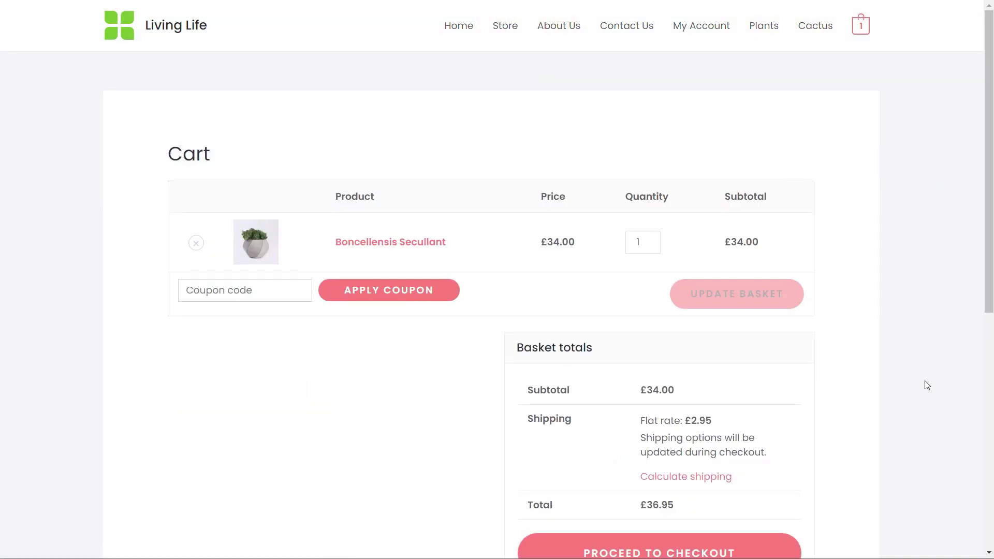
scroll(927, 386, down, 3)
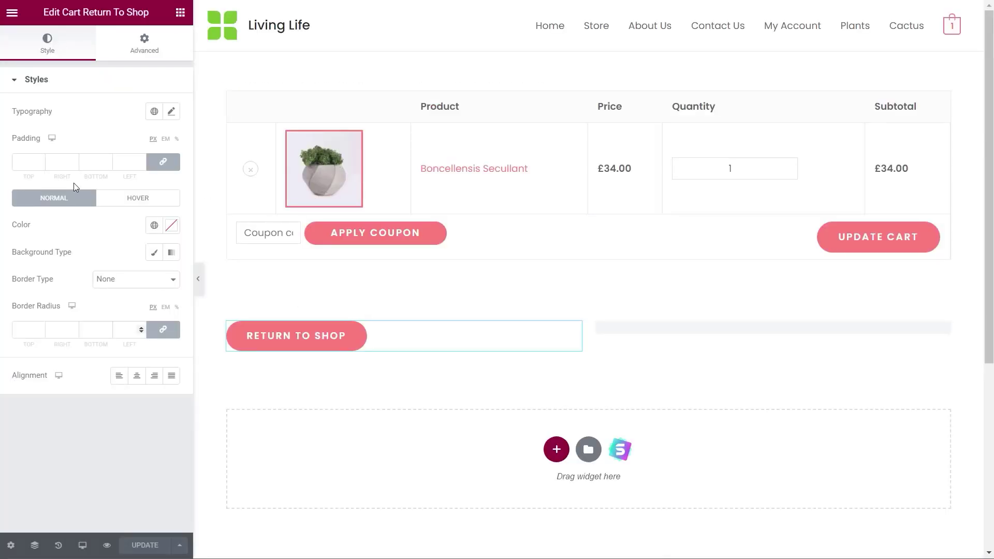
Step: Exit the template editor to the dashboard and open the Jet Woo Builder section of the WooCommerce settings
click(12, 13)
click(116, 239)
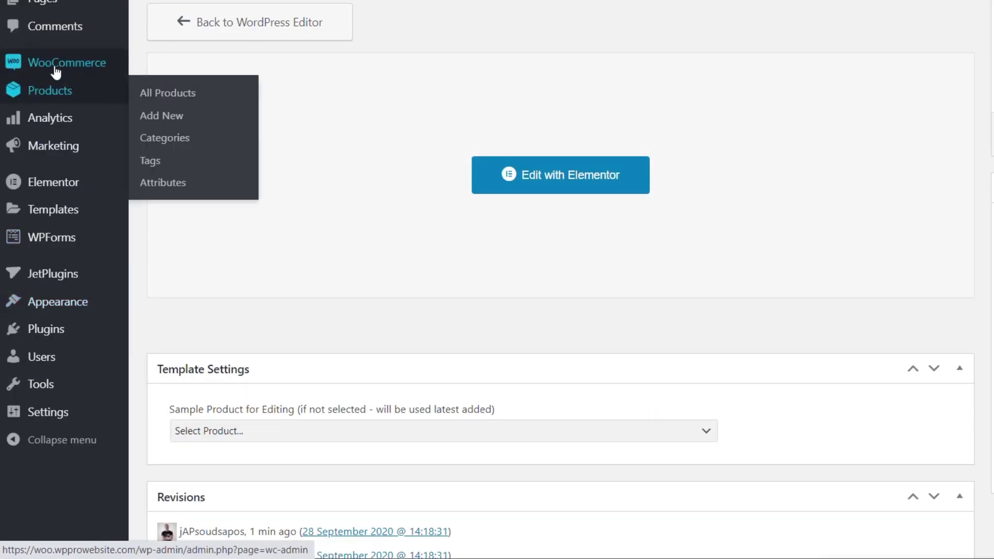
mouse_move(57, 63)
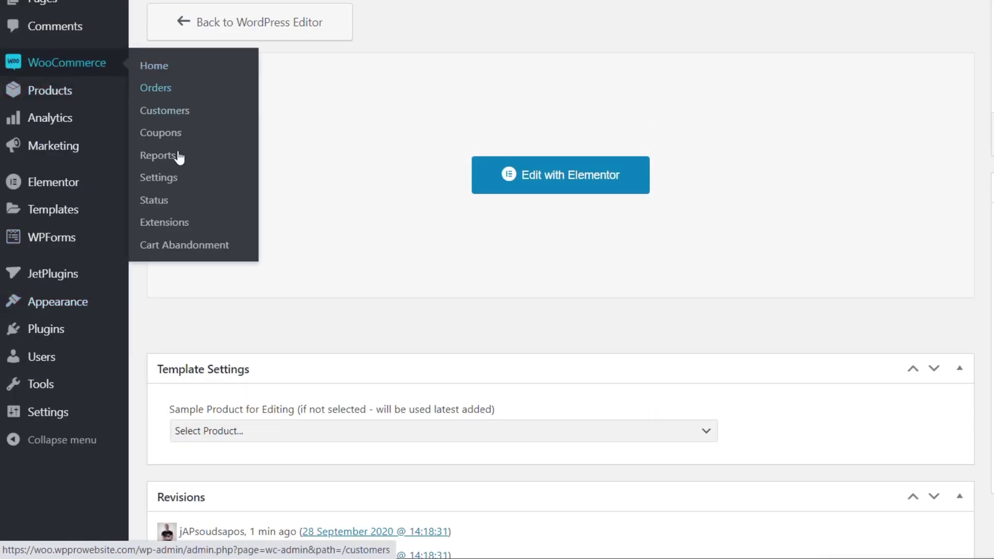
click(178, 180)
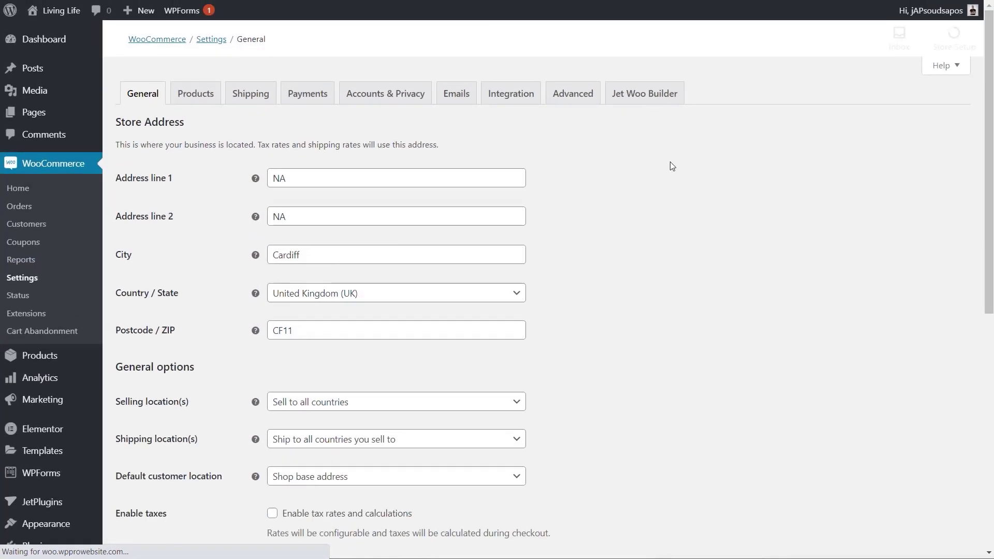
click(644, 94)
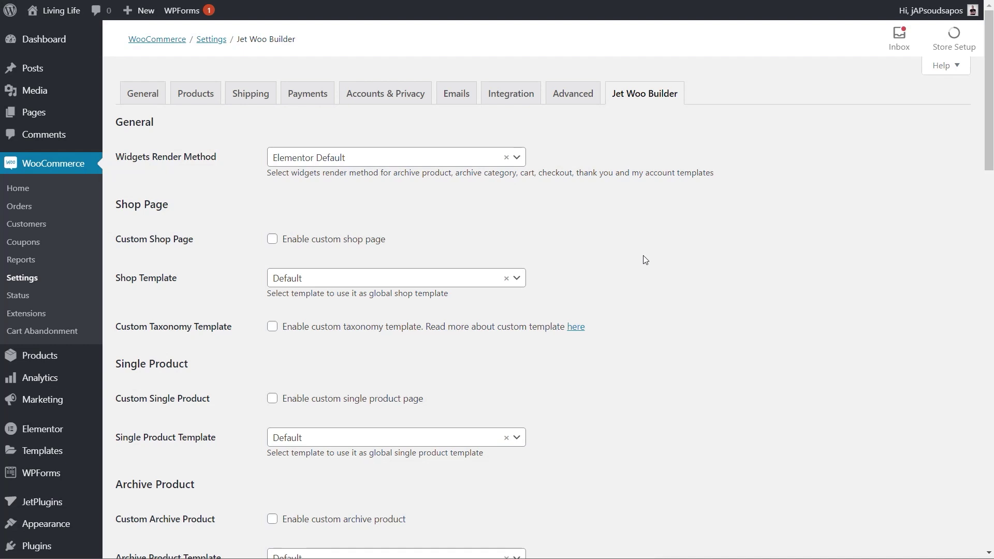
Step: Enable the custom cart with "Default Cart Template" as the Cart Template and save the settings
scroll(748, 341, down, 9)
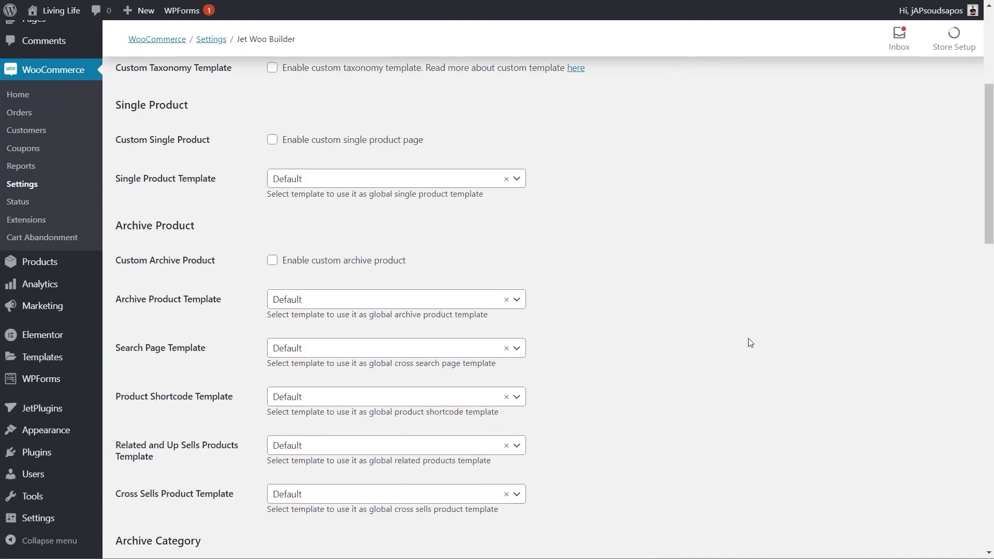
scroll(747, 340, down, 5)
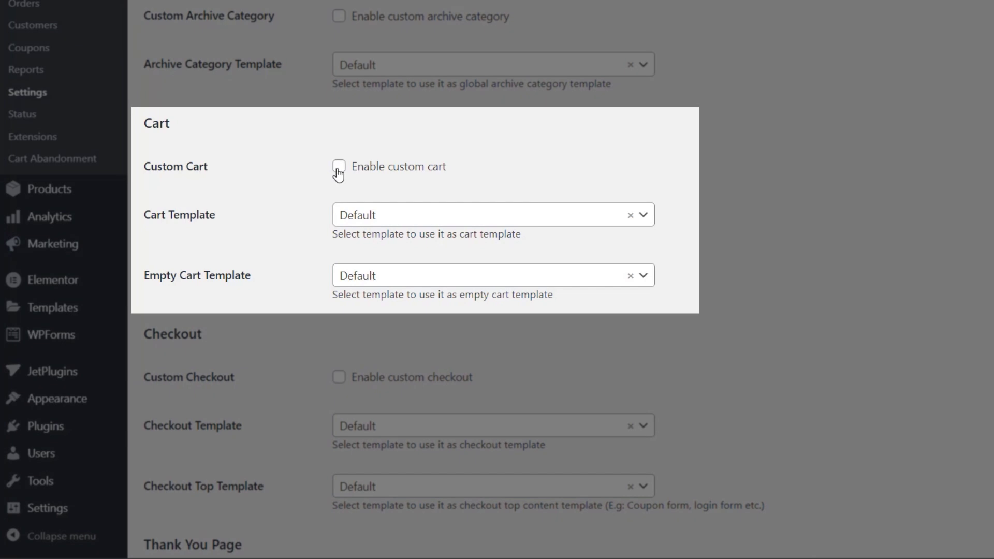
click(339, 167)
click(378, 218)
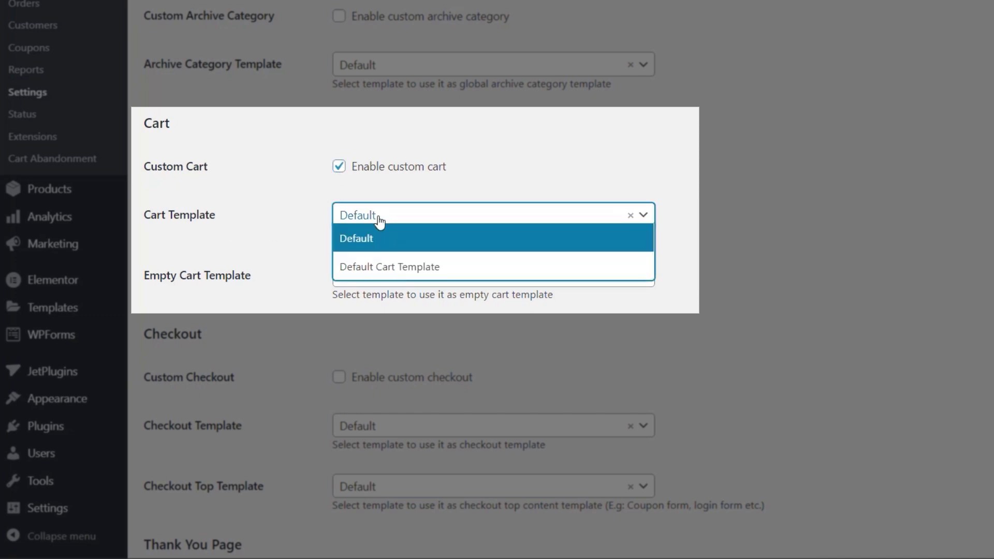
click(434, 267)
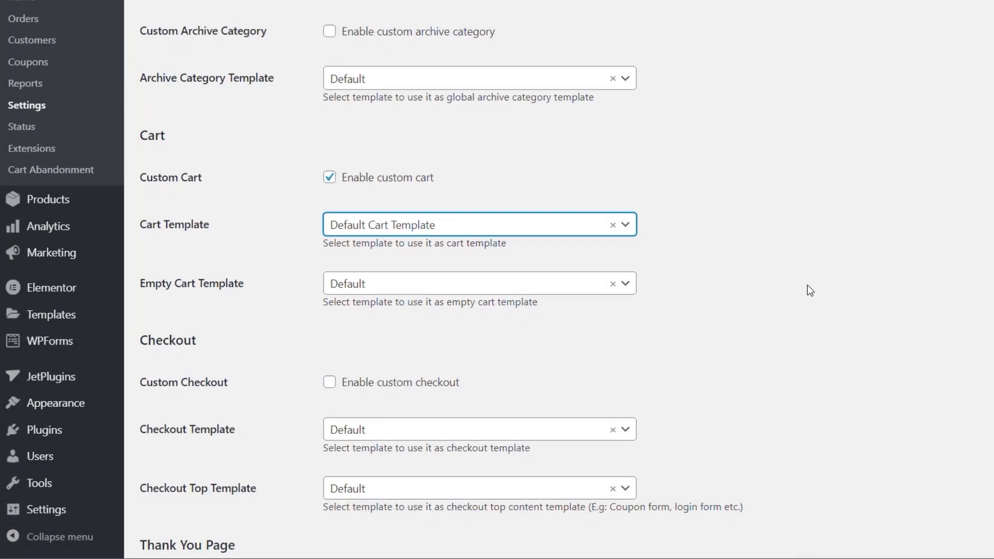
scroll(805, 295, down, 8)
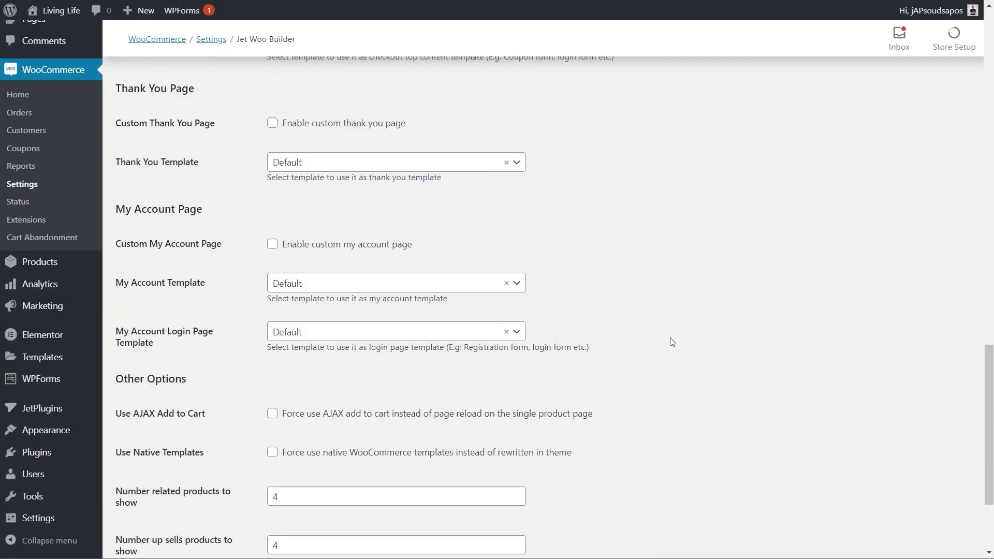
click(153, 494)
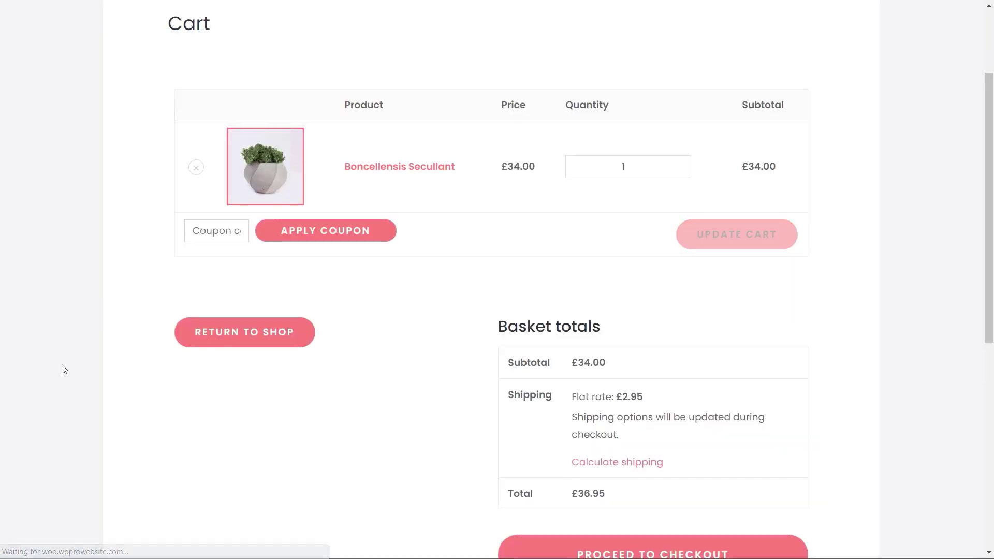
Step: Examine the live cart page's table, Return to Shop button and basket totals
scroll(131, 403, down, 4)
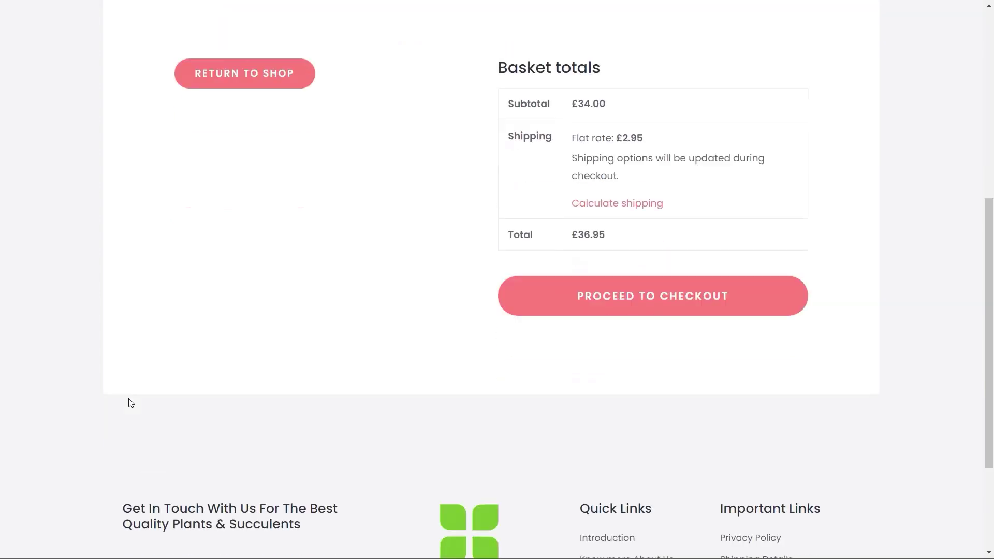
scroll(131, 403, up, 2)
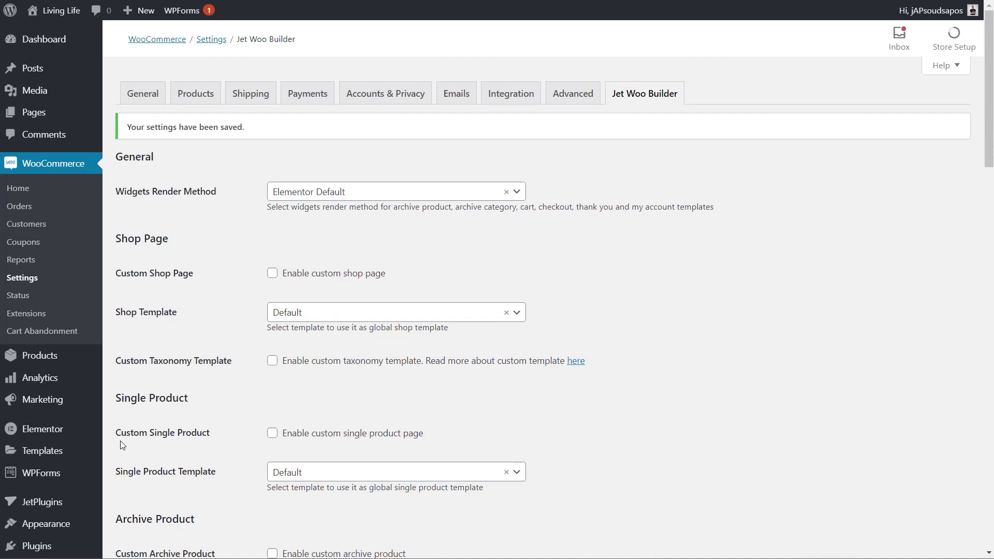
Step: Open "Default Cart Template" from the Jet Woo Templates list in the Elementor editor
mouse_move(72, 435)
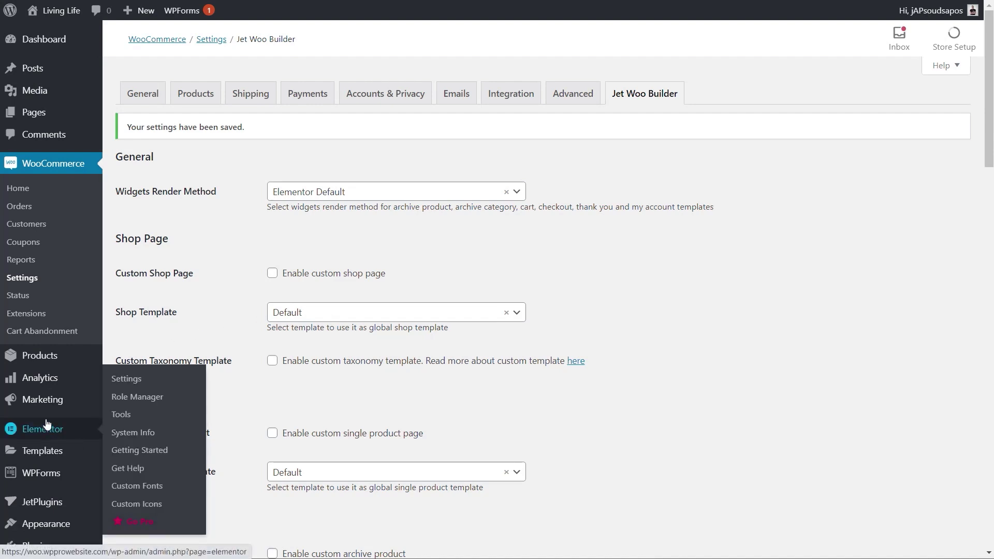
mouse_move(52, 507)
click(146, 492)
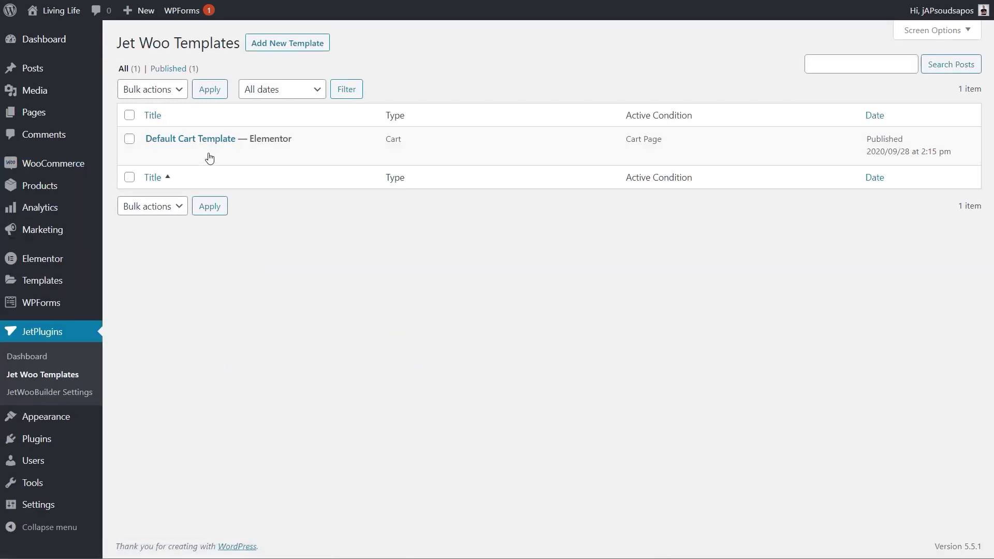
click(281, 154)
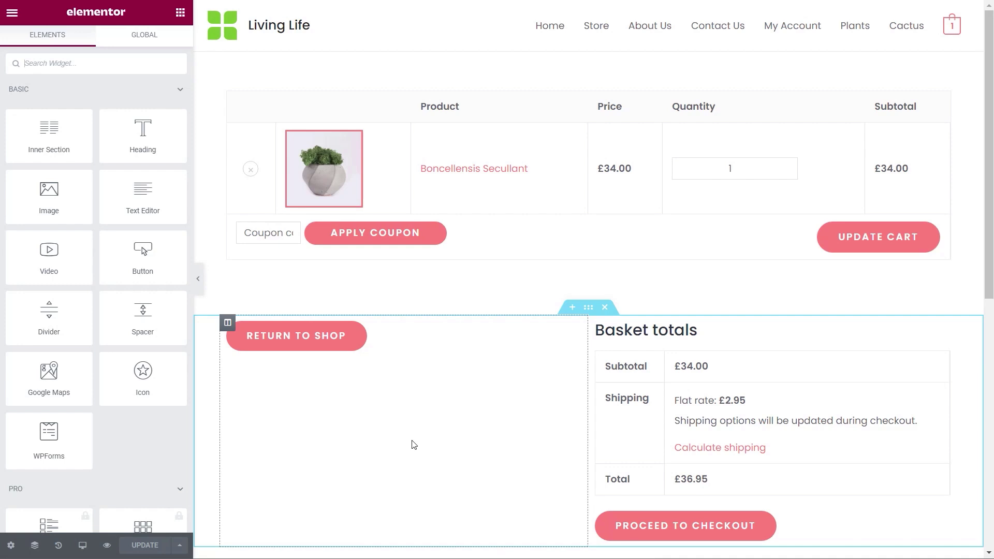
Step: Set the vertical alignment of the column holding the Return To Shop button to Bottom
scroll(414, 445, down, 3)
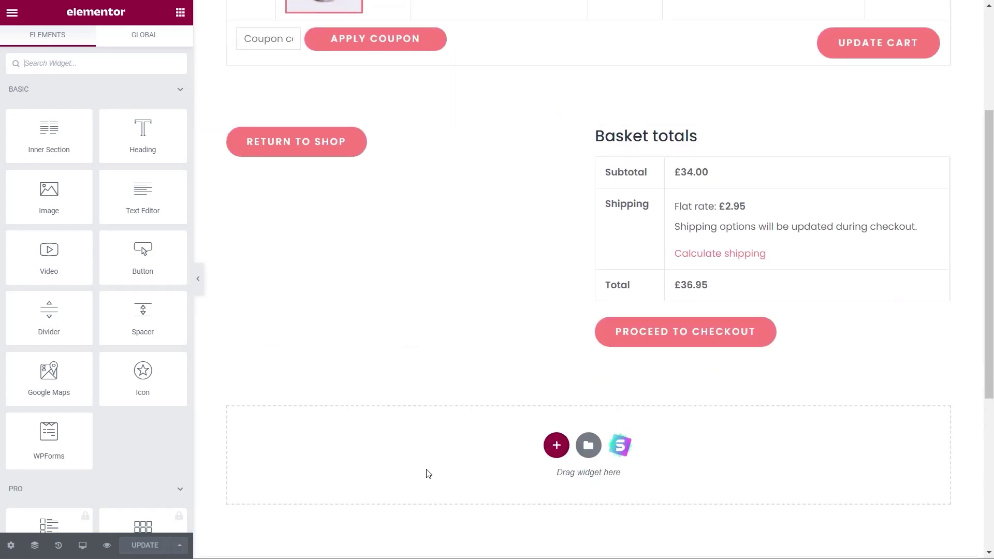
scroll(428, 474, up, 2)
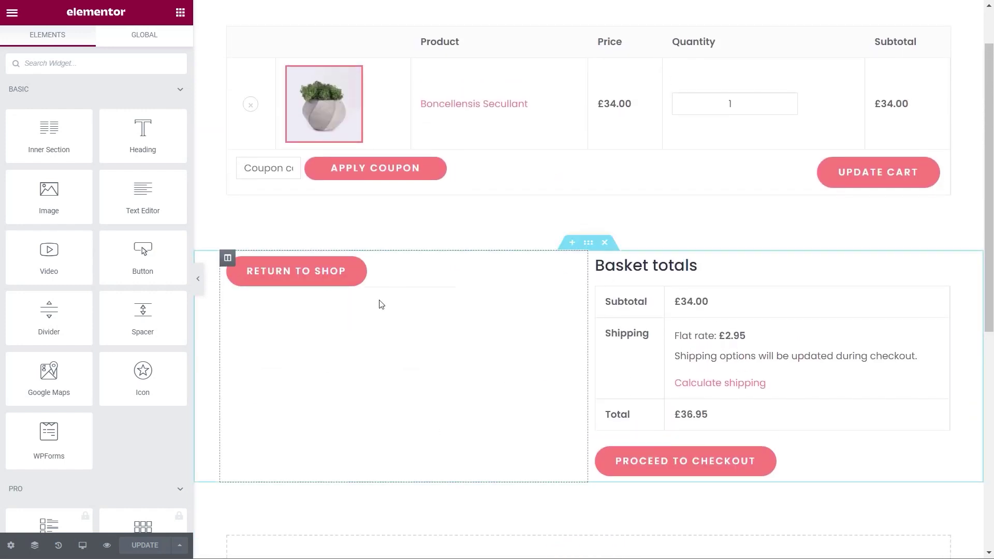
click(228, 258)
click(151, 140)
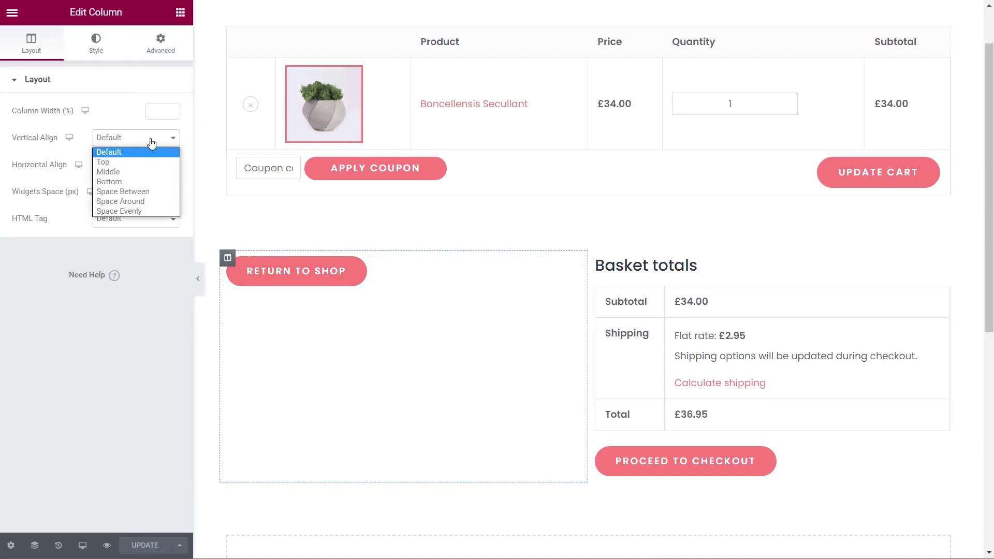
click(109, 181)
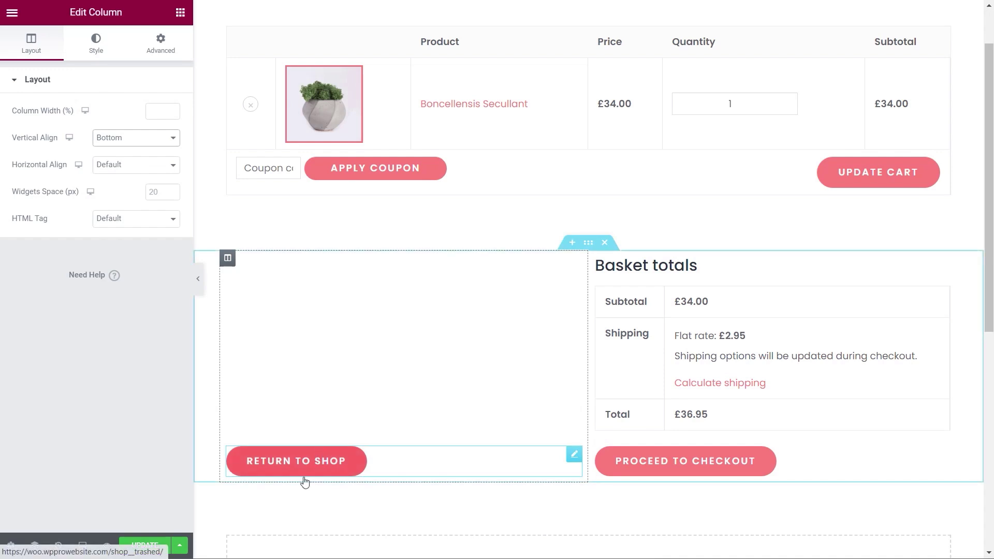
scroll(428, 513, down, 4)
click(428, 513)
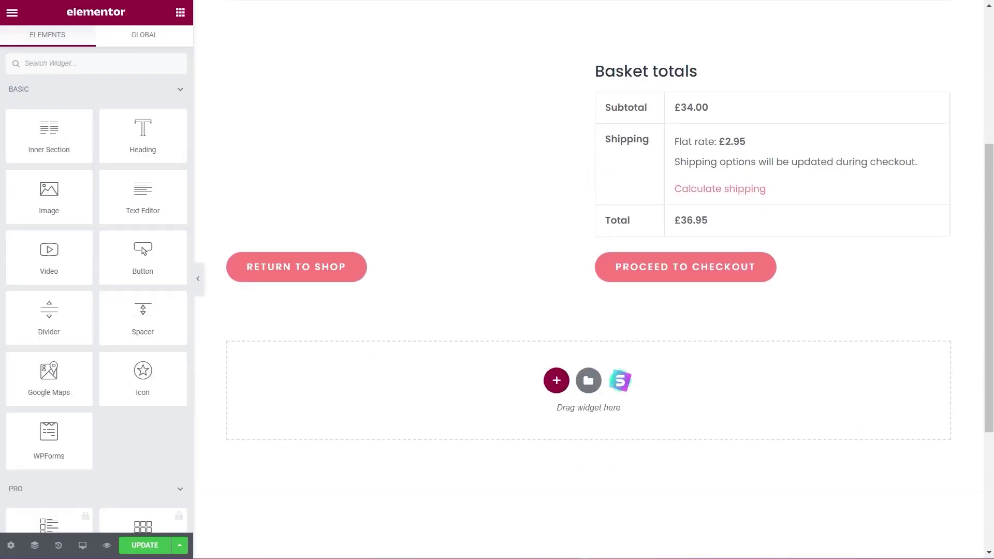
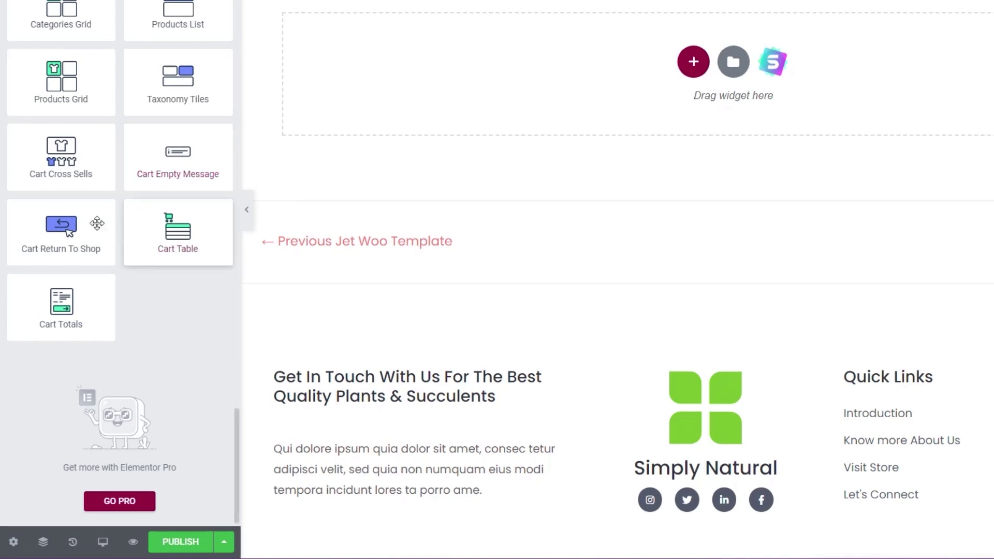
Step: Add a single-column section to the empty cart template with 50 px top and bottom margins
click(693, 62)
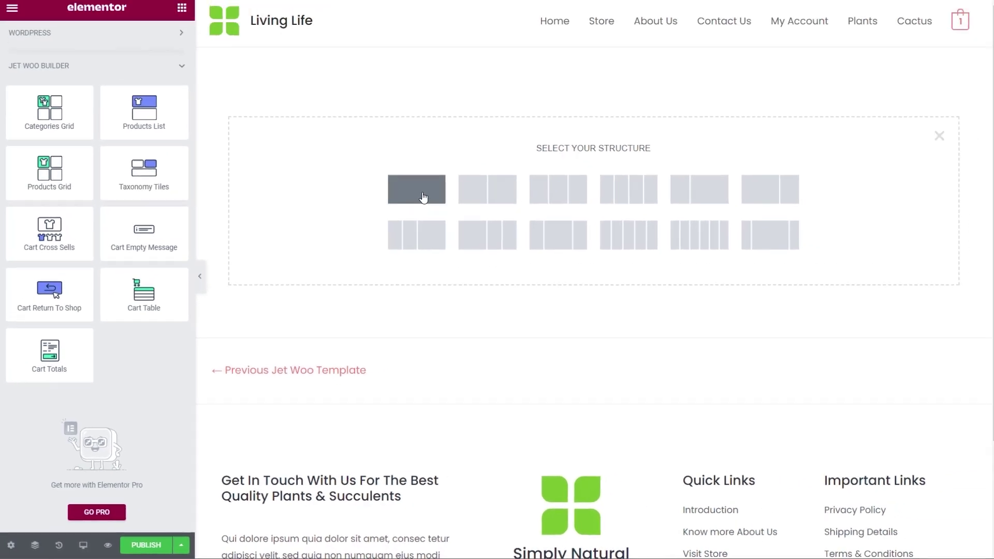
click(492, 122)
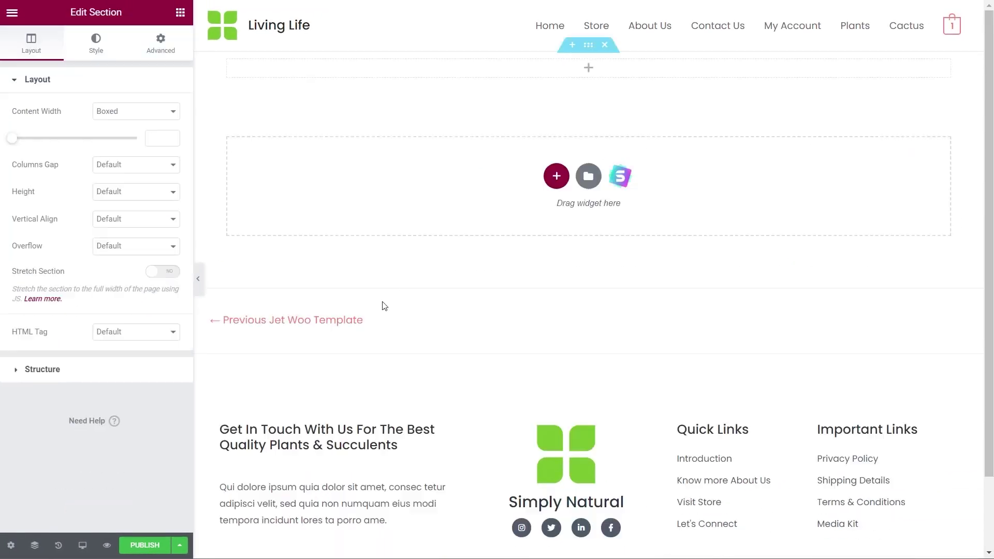
click(160, 42)
click(27, 136)
text(50)
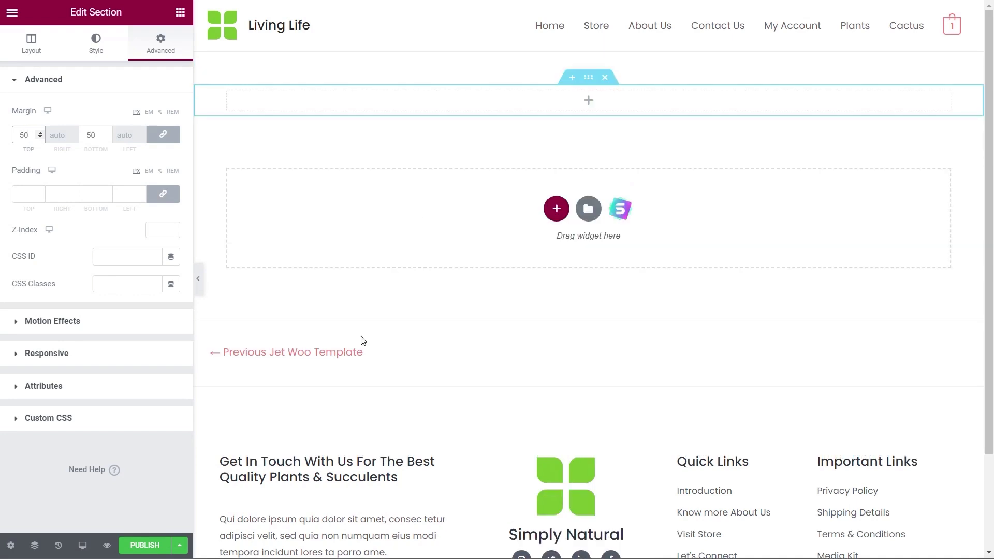
Step: Place the Cart Empty Message widget in the new single-column section
click(181, 12)
scroll(92, 363, down, 15)
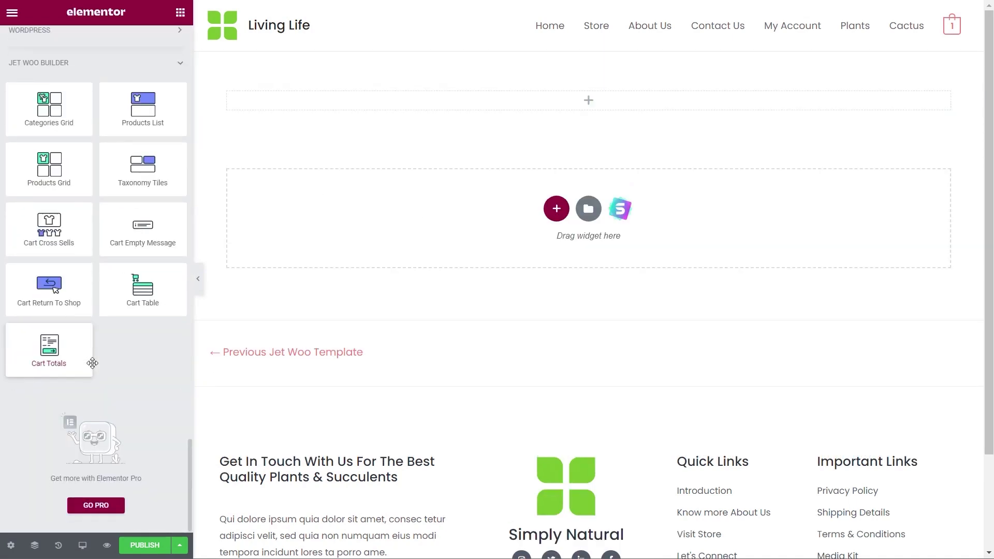
drag(135, 240, 482, 105)
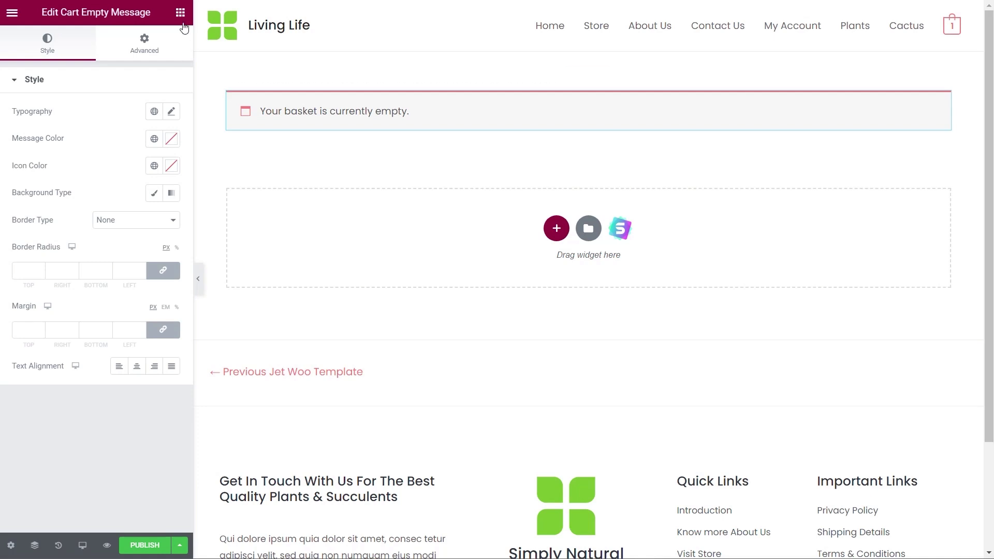
Step: Add a two-column section with a wide first and narrow second column below the message, and place Cart Return To Shop in the narrow column
click(556, 228)
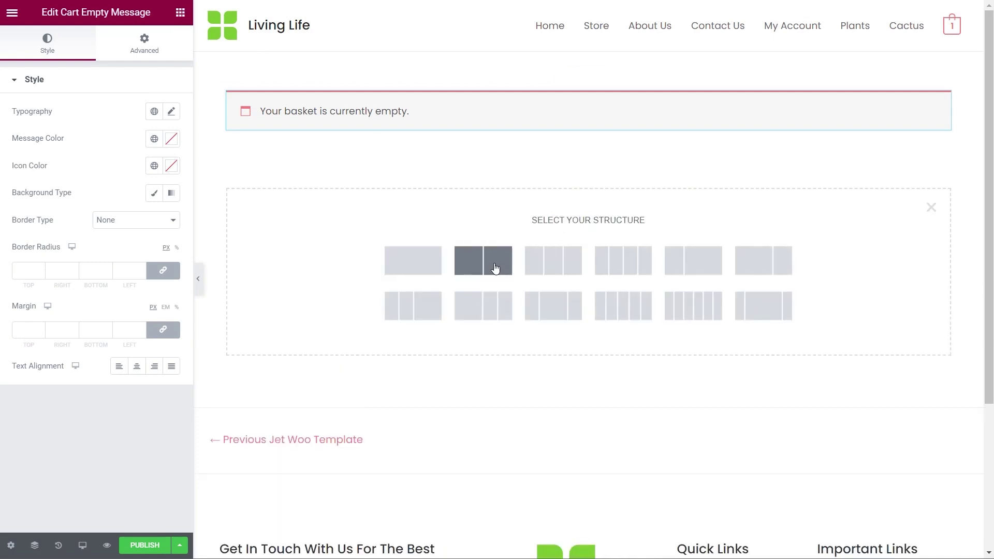
click(750, 259)
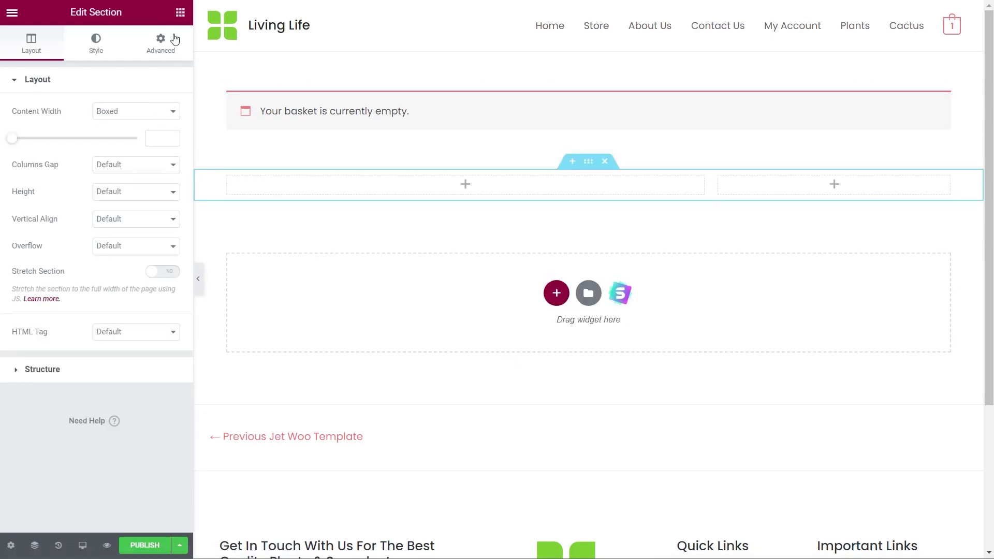
click(180, 12)
scroll(78, 342, down, 15)
drag(50, 293, 790, 190)
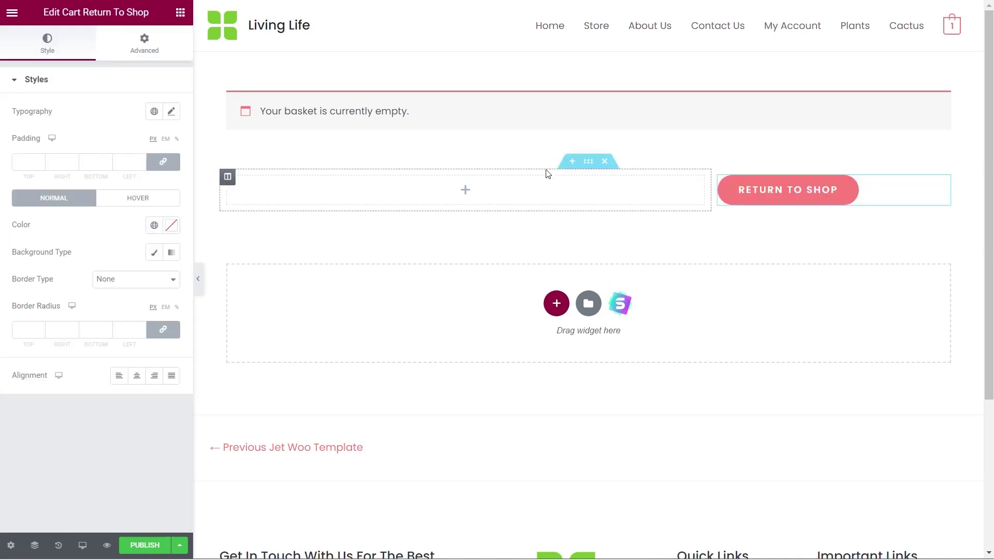
Step: Unlink the empty message section's margins and set them to 50 px top and 10 px bottom
click(588, 78)
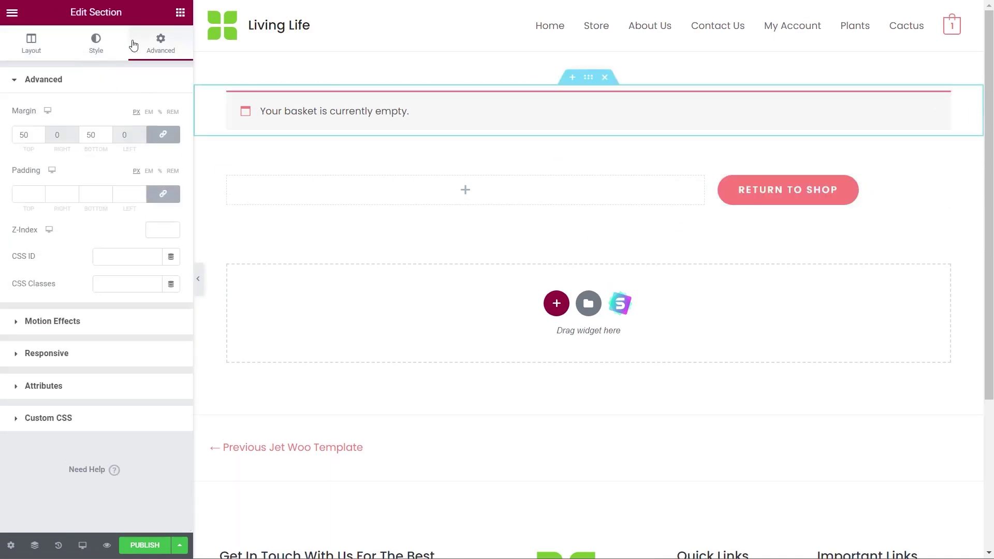
click(88, 134)
text(10)
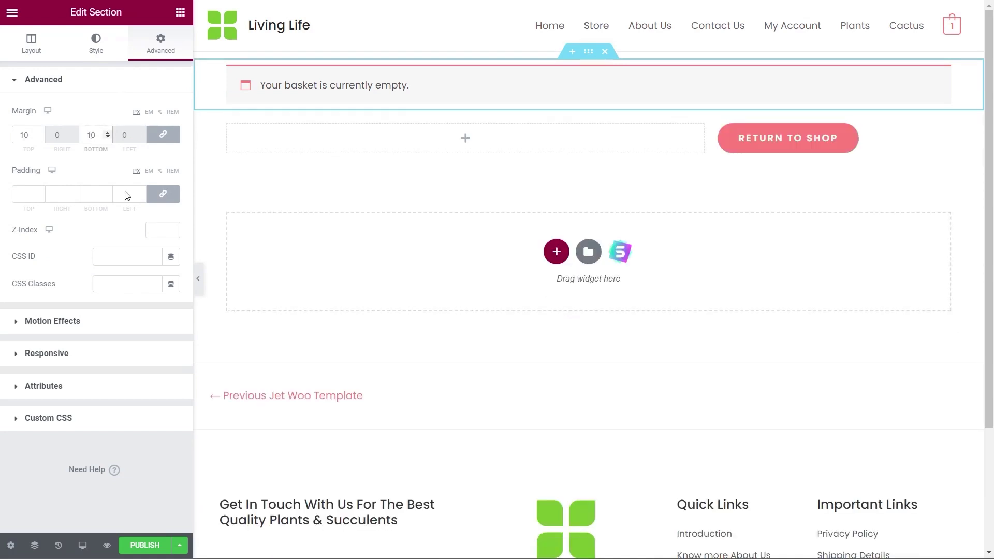
click(163, 134)
click(18, 137)
text(5)
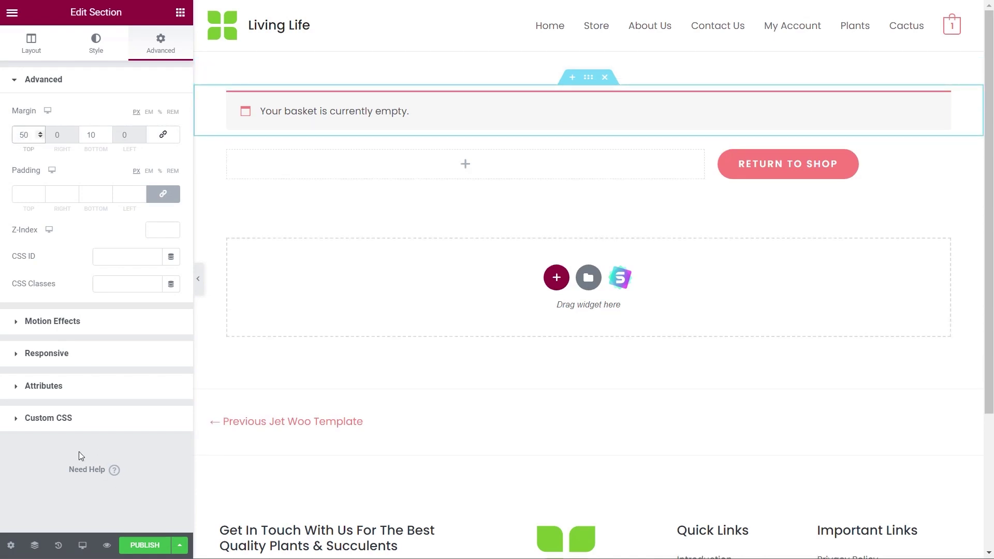
click(65, 500)
Step: Publish the empty cart template and exit the editor to the dashboard
click(155, 545)
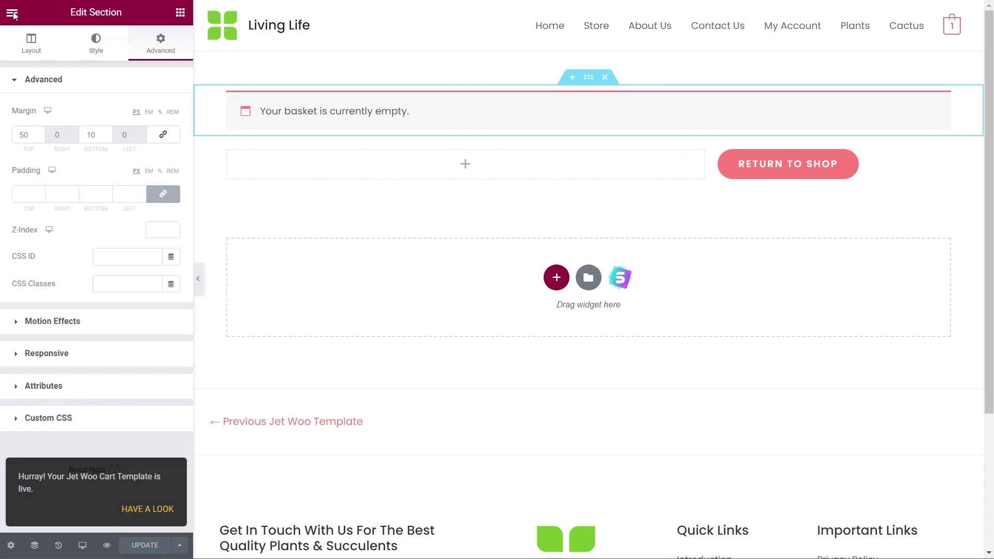
click(12, 12)
click(71, 239)
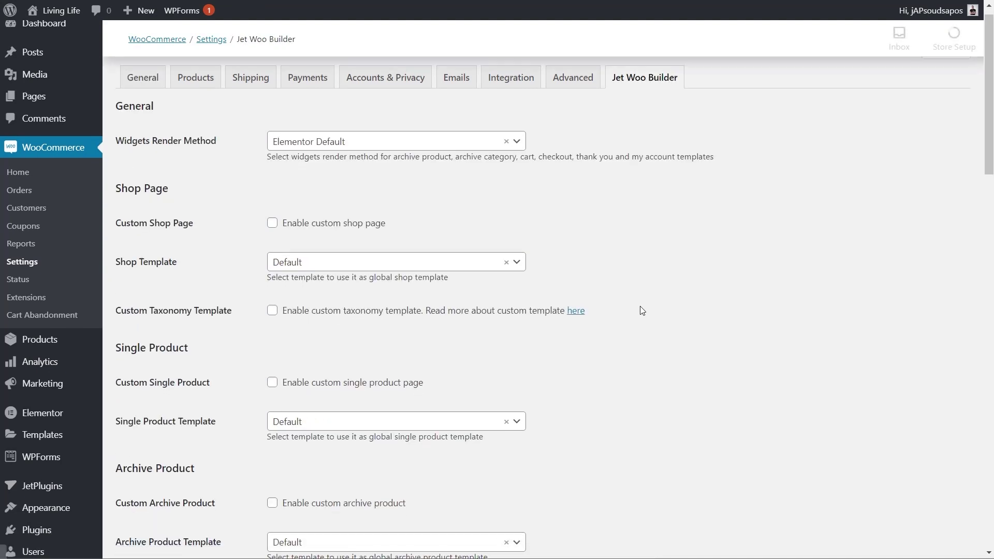
Step: Set the Empty Cart Template to "Default Empty Cart template" in the Jet Woo Builder settings and save the changes
scroll(640, 305, down, 9)
scroll(640, 306, down, 5)
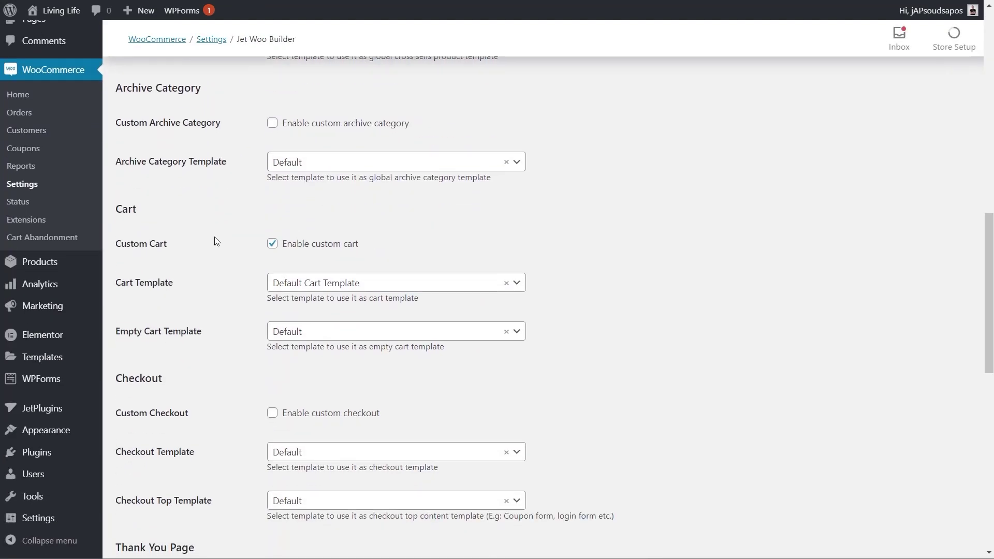
click(289, 350)
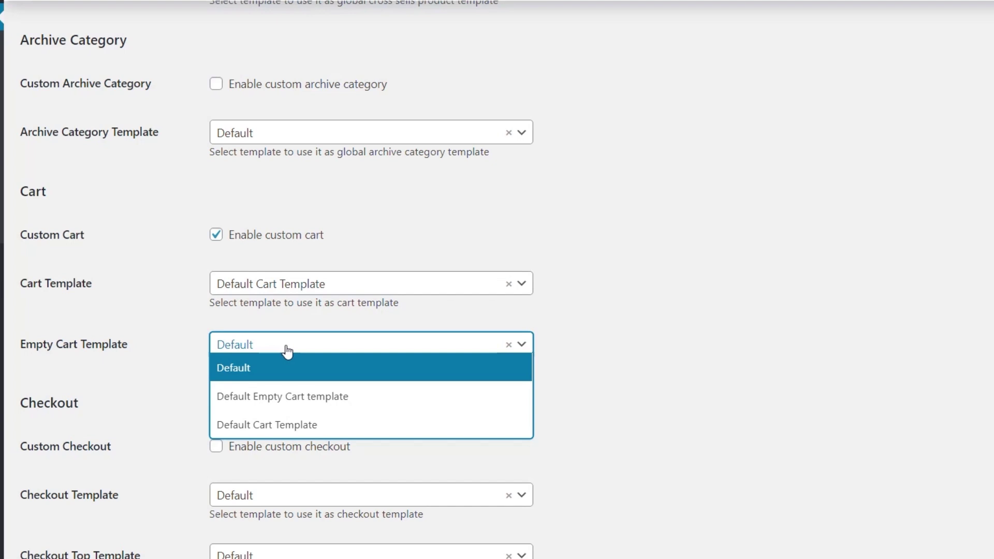
click(310, 396)
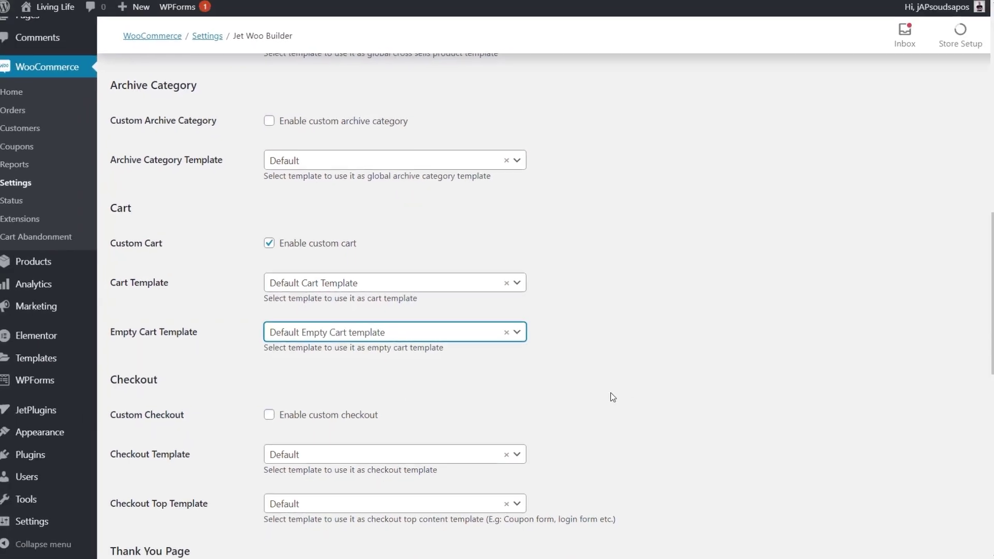
scroll(660, 387, down, 10)
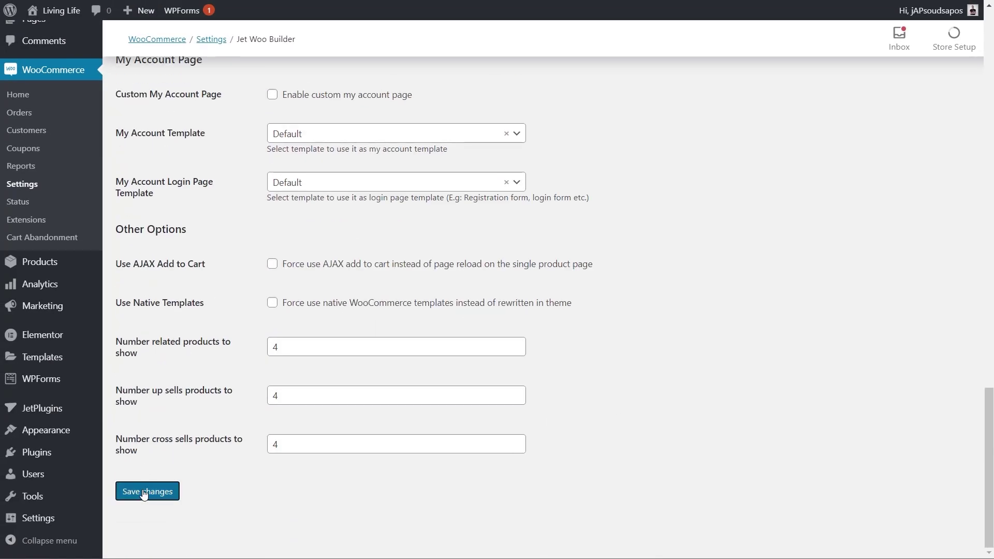
click(148, 491)
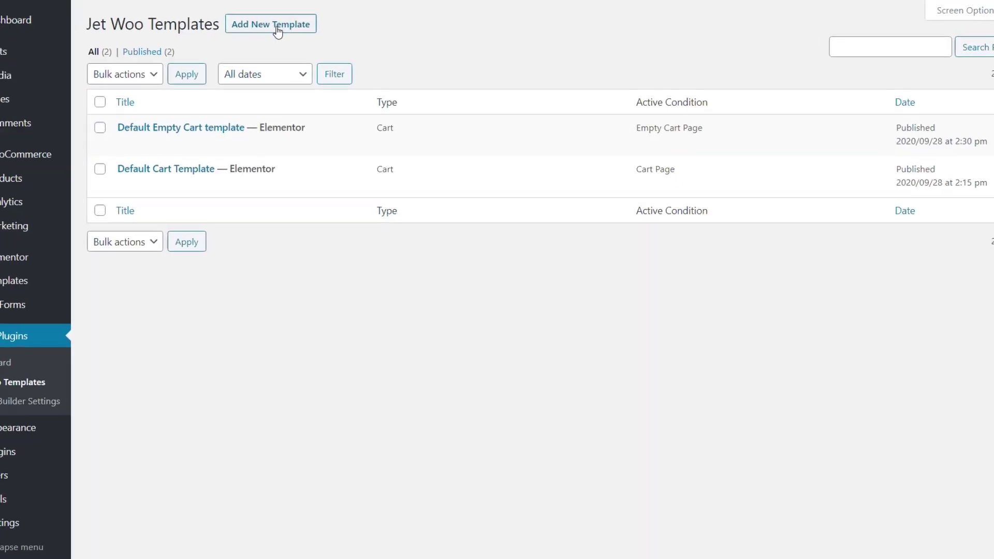
Step: Create a new Jet Woo template for Checkout named "Default Checkout Template"
click(287, 42)
click(373, 102)
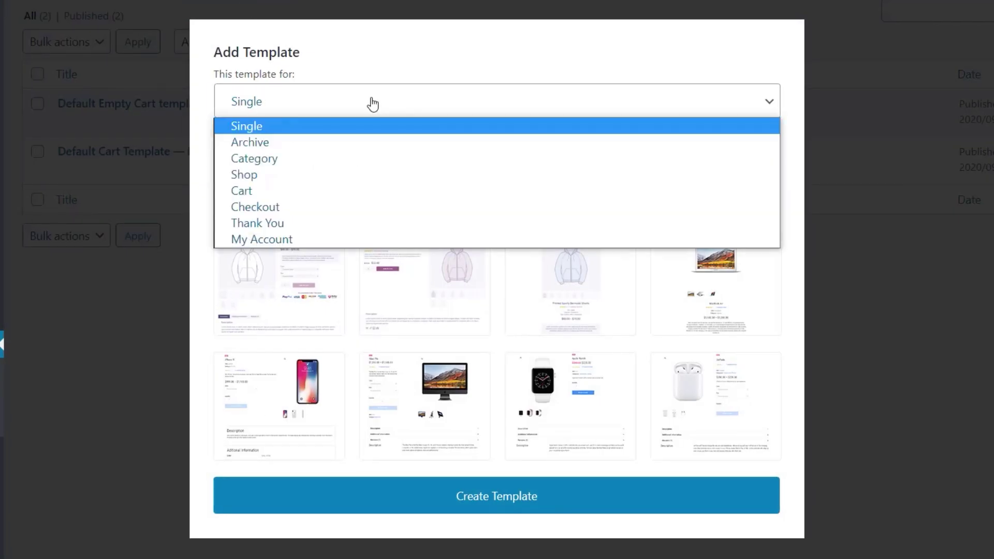
click(326, 208)
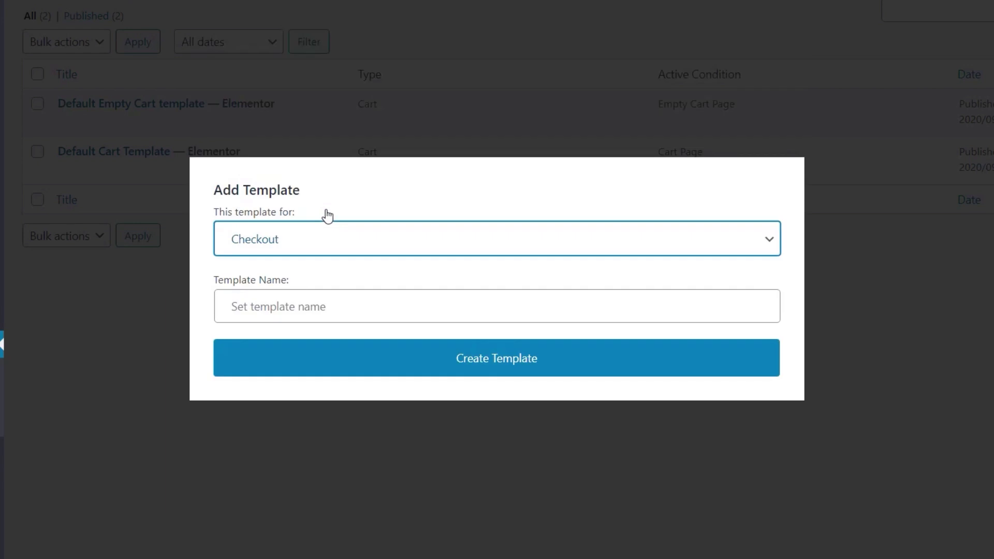
click(321, 307)
text(Default Checkout)
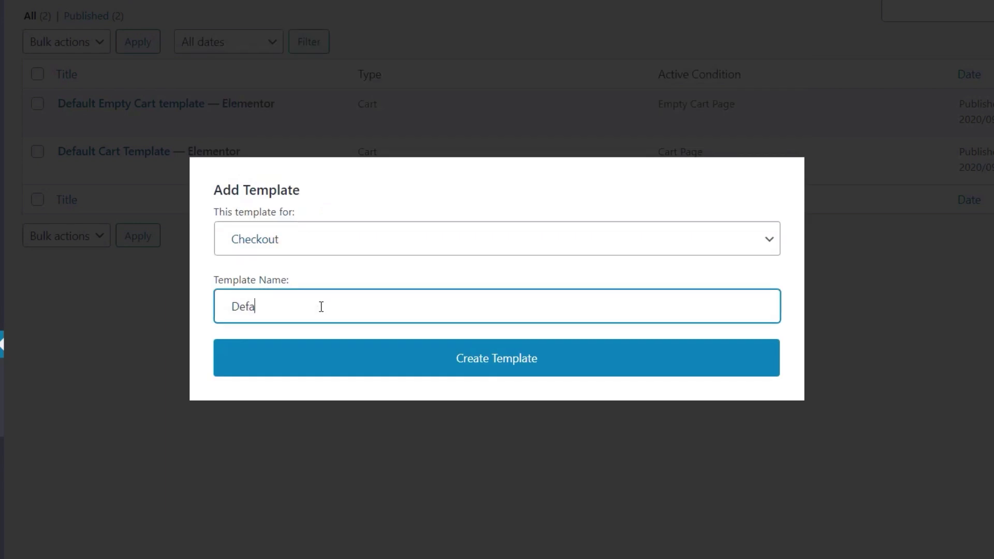
text( Template)
click(291, 306)
text(k)
click(410, 364)
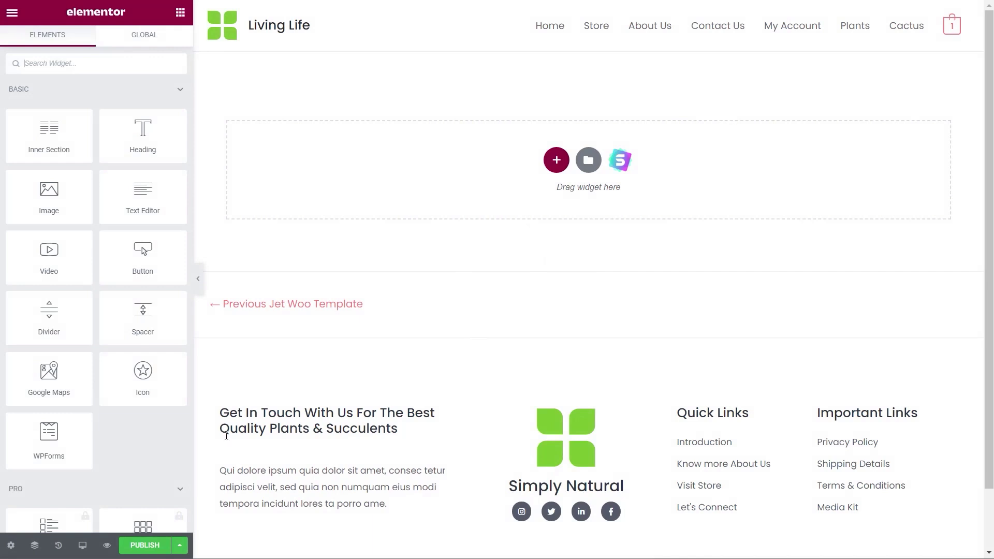
Step: Add a two-column section to the blank checkout template
scroll(149, 325, down, 20)
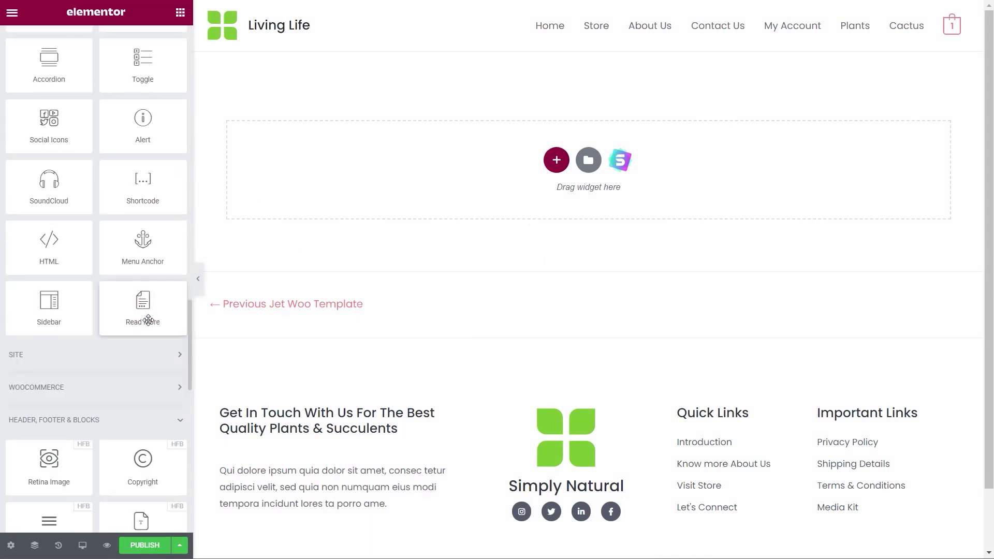
scroll(149, 326, down, 5)
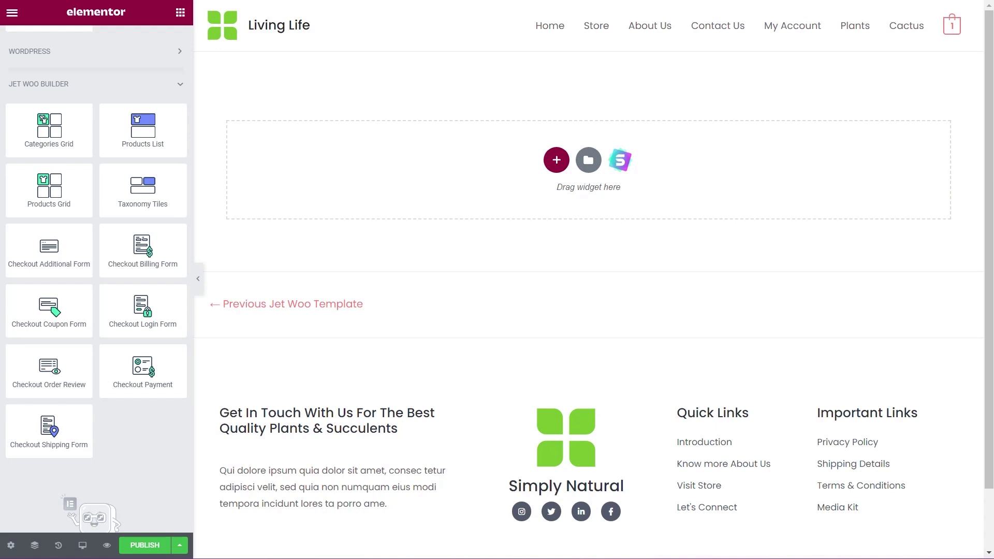
click(556, 160)
click(480, 197)
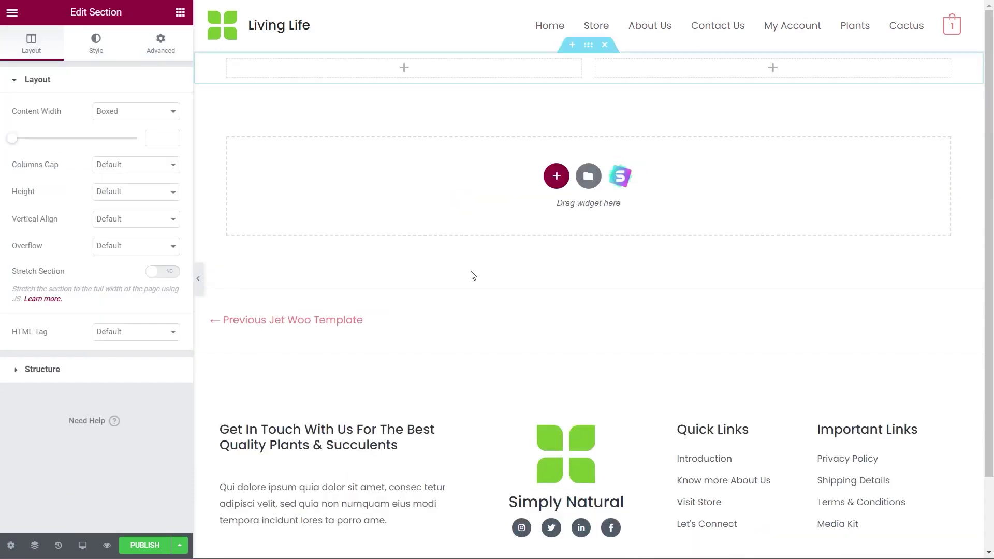
Step: Unlink the new section's margins and set them to 50 px top and 10 px bottom
click(167, 49)
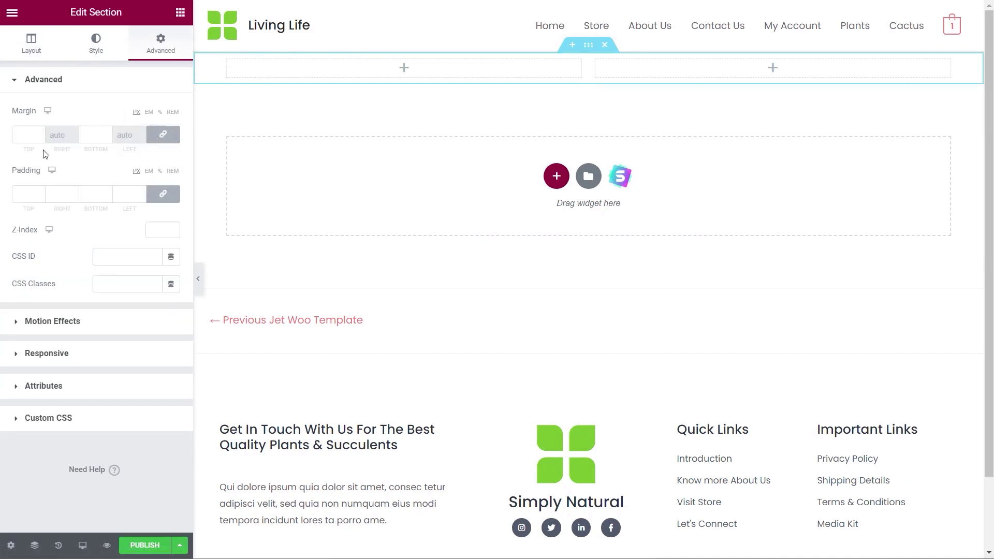
click(162, 135)
click(23, 136)
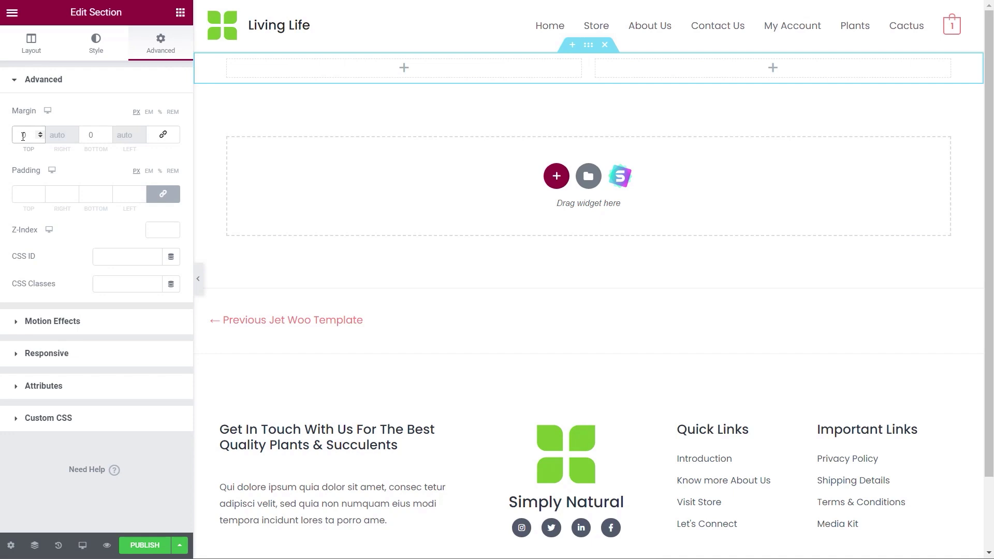
text(50)
click(91, 136)
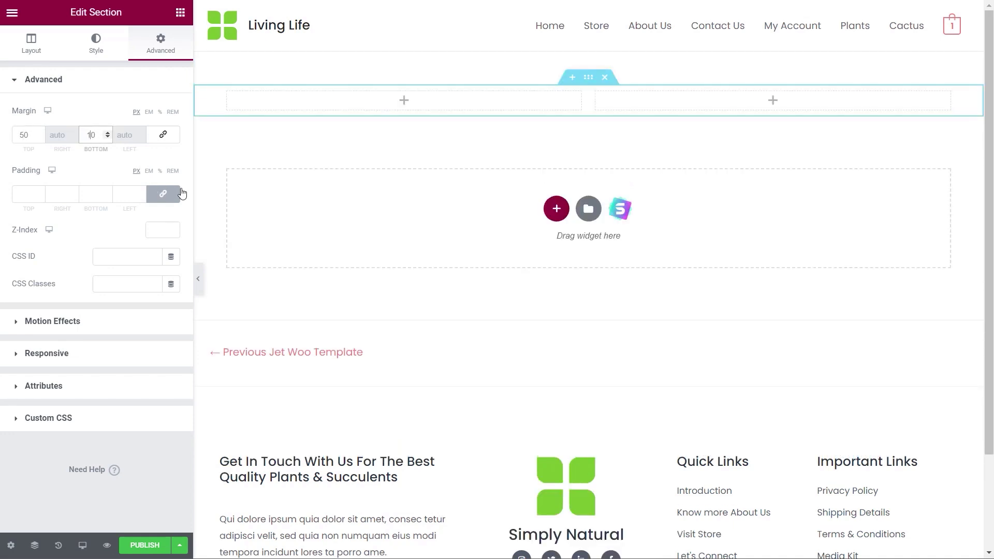
text(1)
Step: Place the Checkout Billing Form widget in the section's left column
click(180, 12)
scroll(116, 323, down, 20)
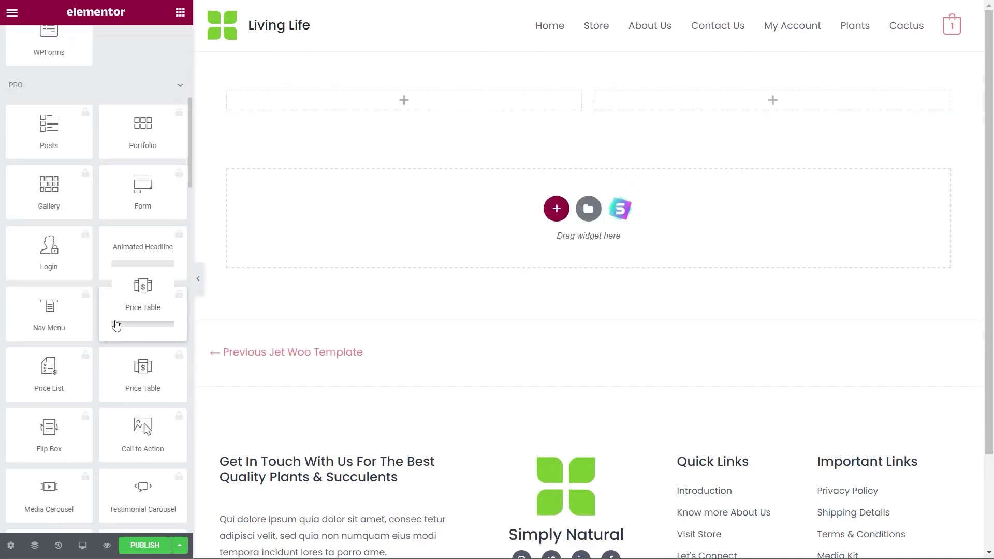
scroll(115, 323, up, 3)
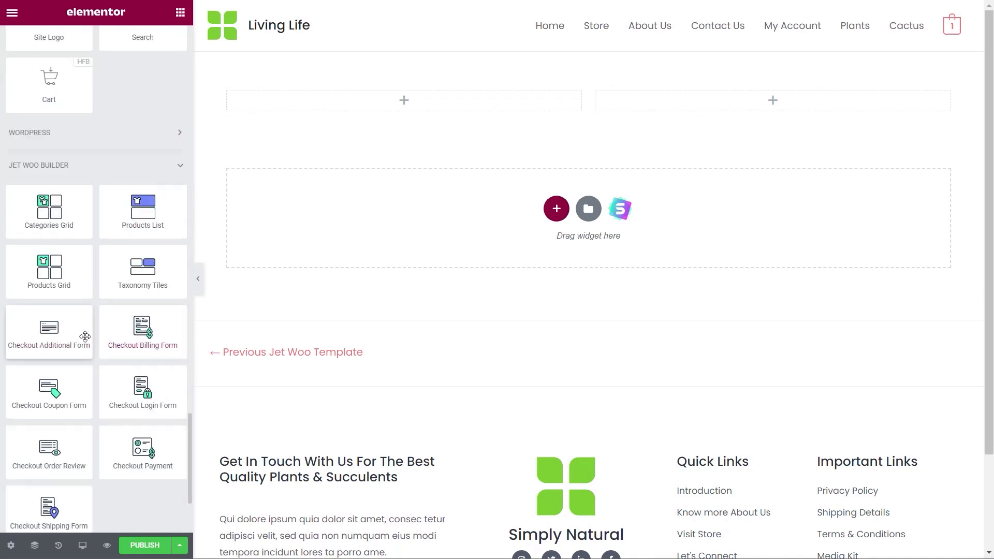
scroll(113, 419, down, 2)
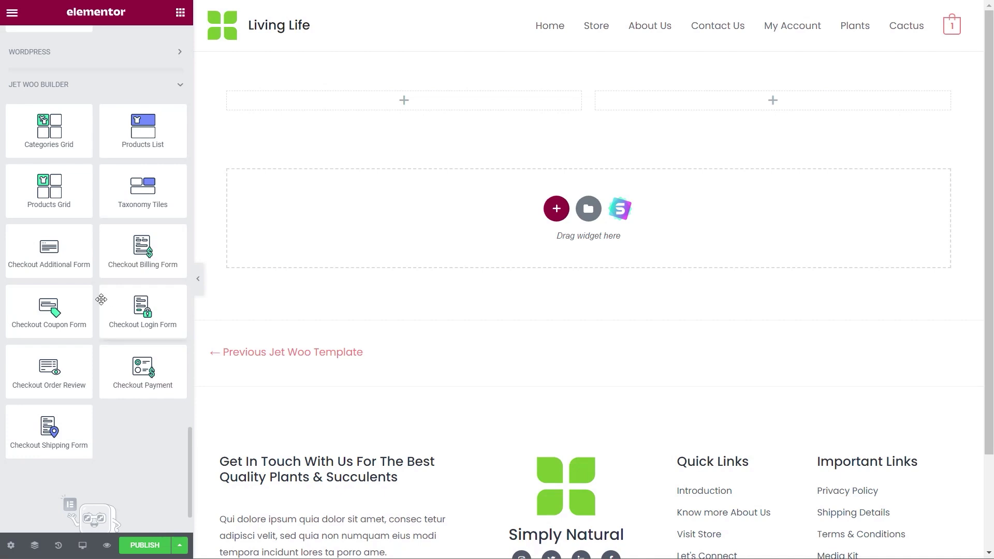
drag(136, 251, 360, 98)
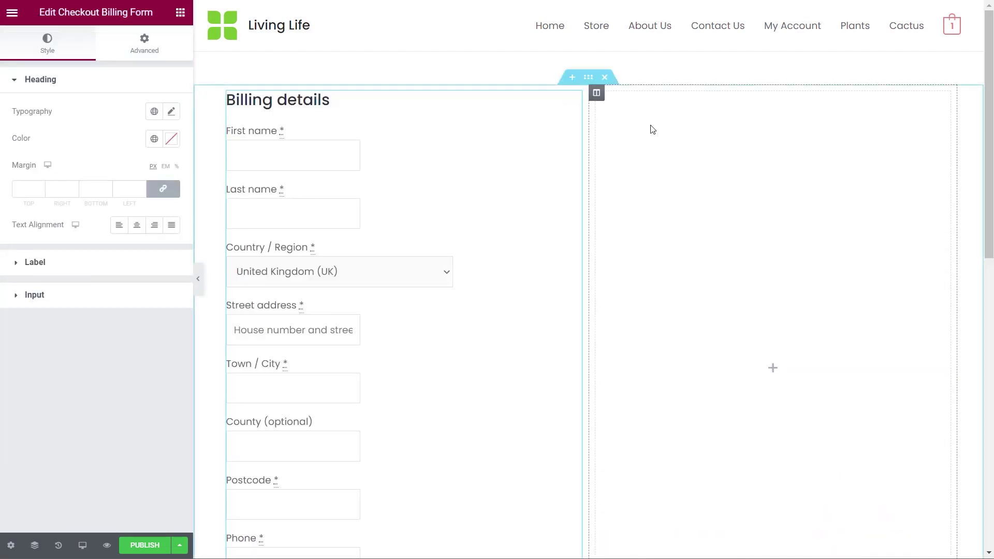
Step: Place the Checkout Shipping Form widget in the right column beside the billing form
click(596, 92)
click(163, 41)
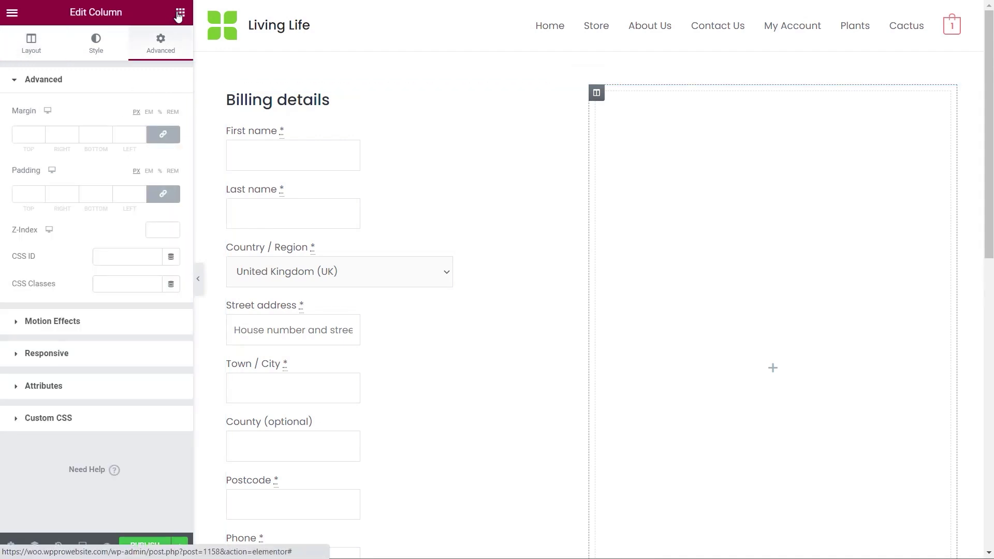
click(180, 12)
scroll(107, 409, down, 10)
scroll(107, 421, down, 10)
drag(26, 362, 639, 348)
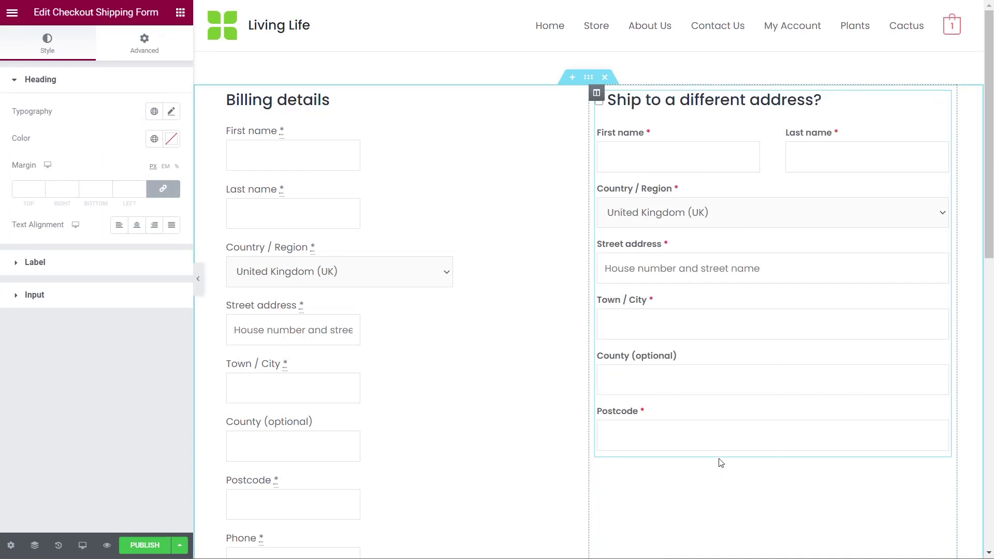
Step: Add a second two-column section below the forms and place the Checkout Payment widget in its right column
scroll(683, 453, down, 5)
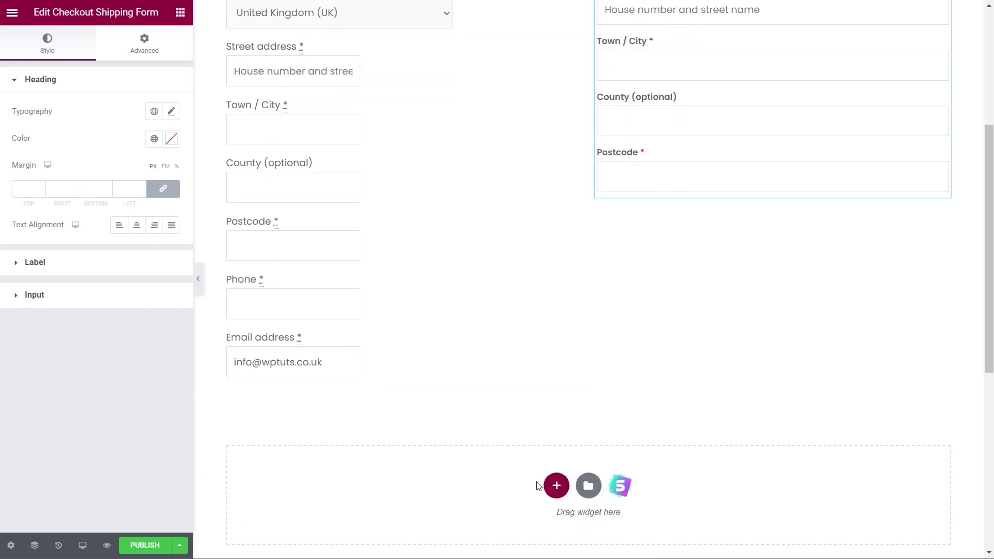
click(557, 485)
scroll(346, 465, down, 4)
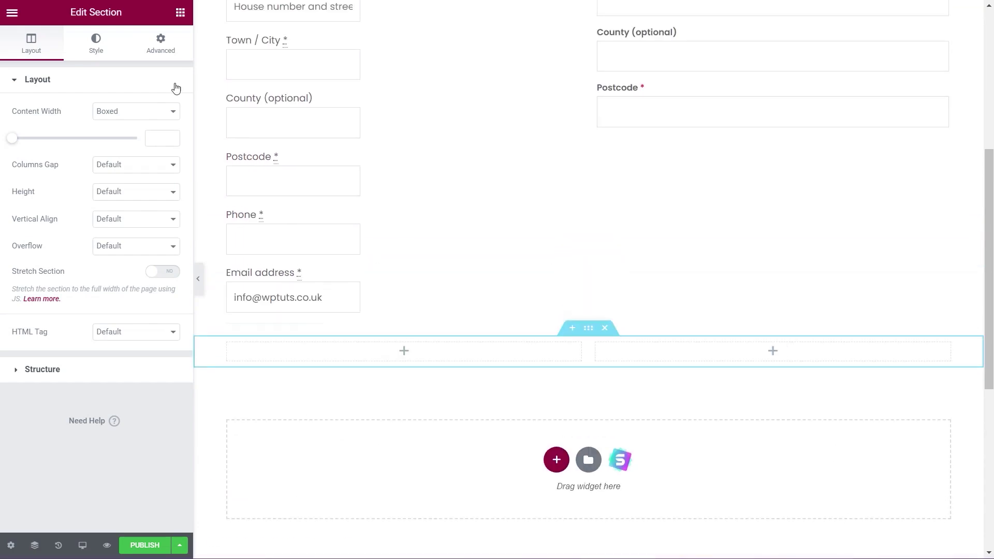
click(180, 12)
scroll(122, 272, down, 15)
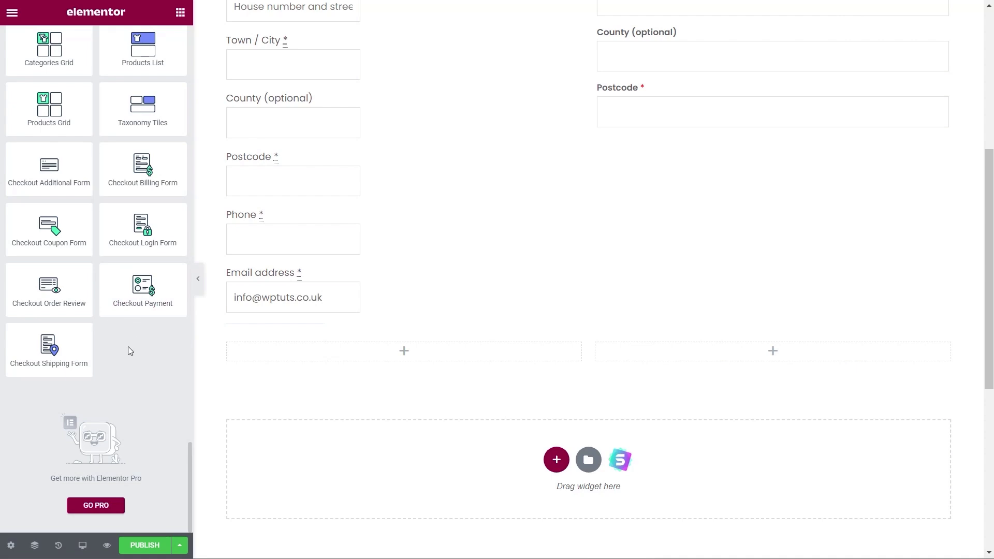
drag(130, 292, 697, 352)
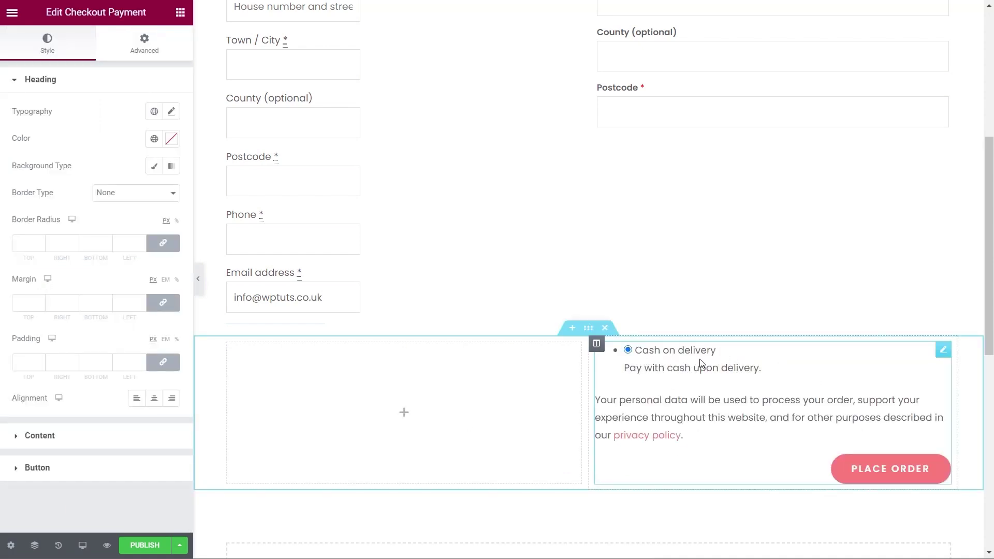
Step: Insert the Checkout Order Review widget above the payment widget in the second section's right column
click(180, 12)
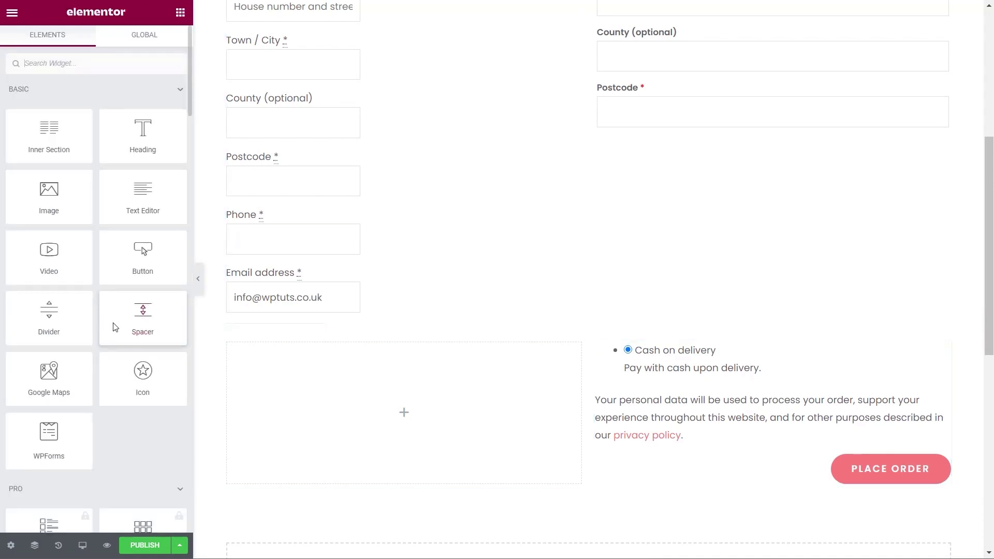
scroll(113, 323, down, 20)
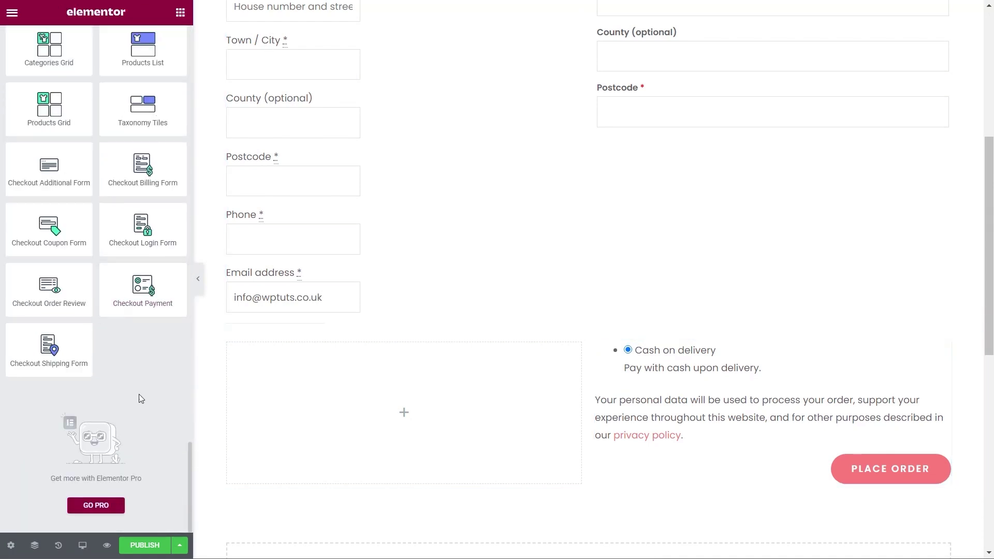
drag(49, 288, 686, 352)
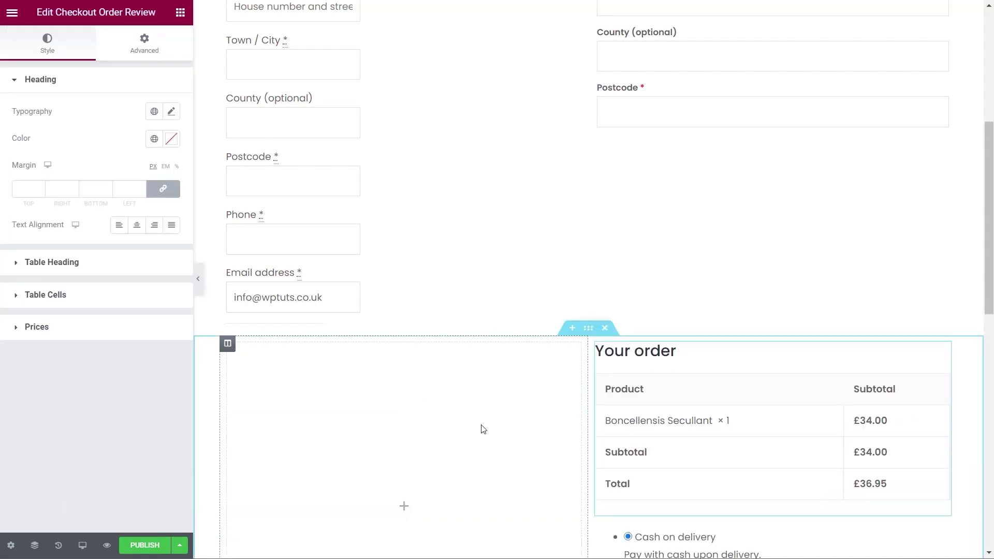
scroll(483, 428, down, 5)
scroll(494, 429, up, 3)
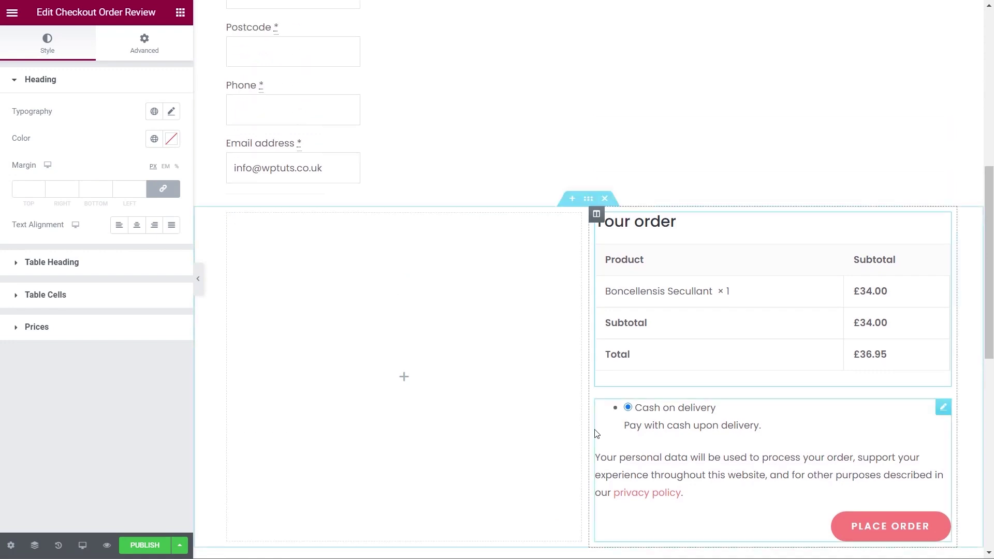
Step: Add the Checkout Additional Form widget and place it in the second section's empty left column
click(180, 12)
scroll(136, 295, down, 10)
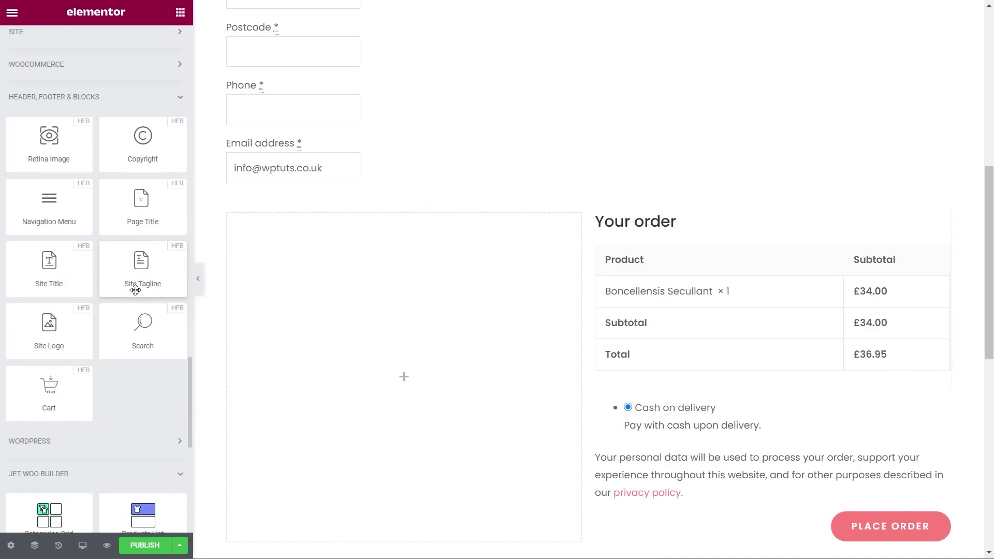
scroll(113, 391, down, 5)
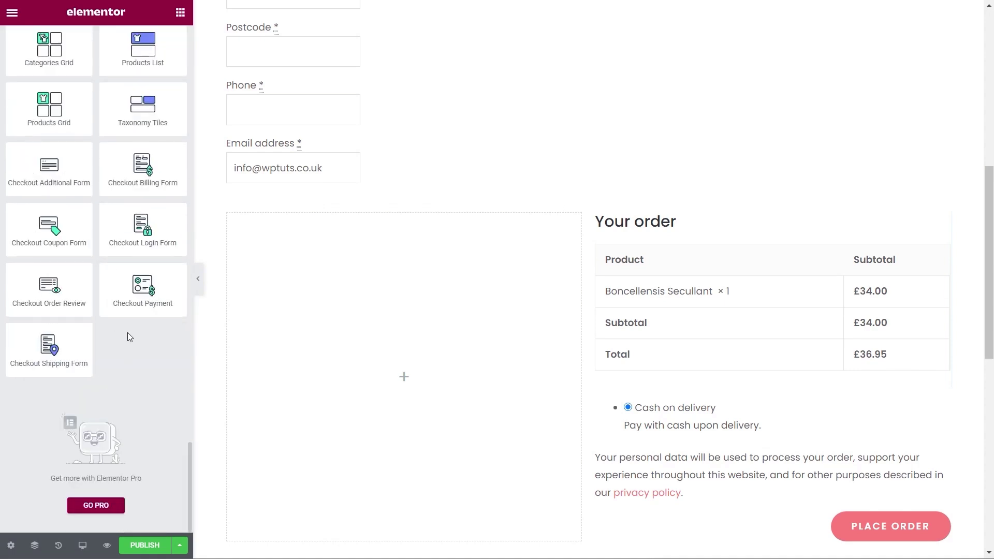
drag(52, 178, 668, 220)
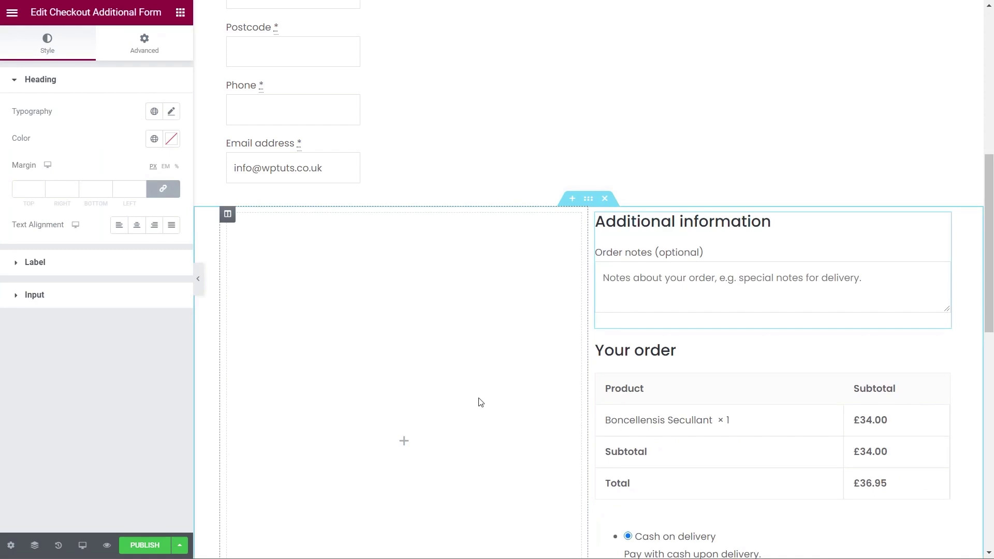
drag(945, 220, 409, 238)
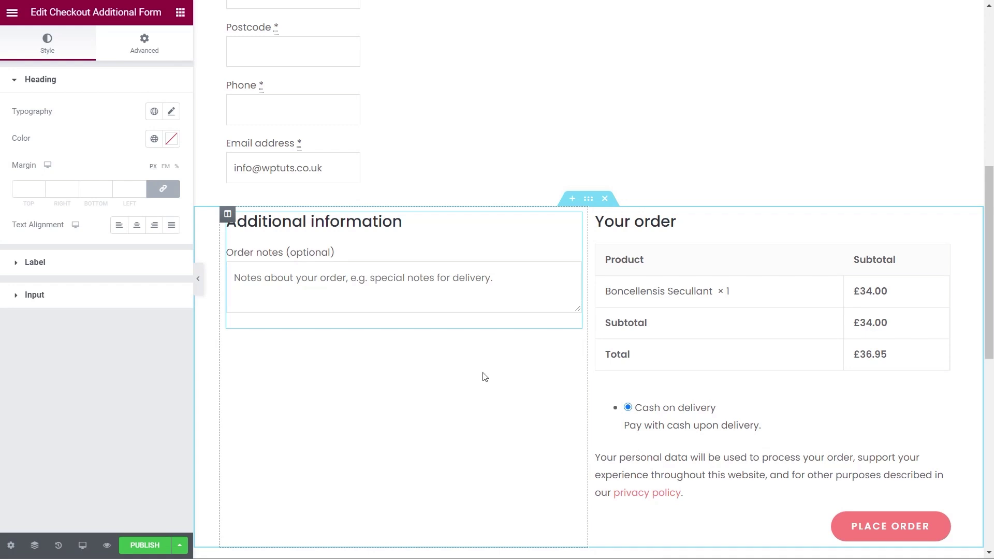
Step: Set the Checkout Payment widget's padding to 50 px on all sides
scroll(541, 375, down, 3)
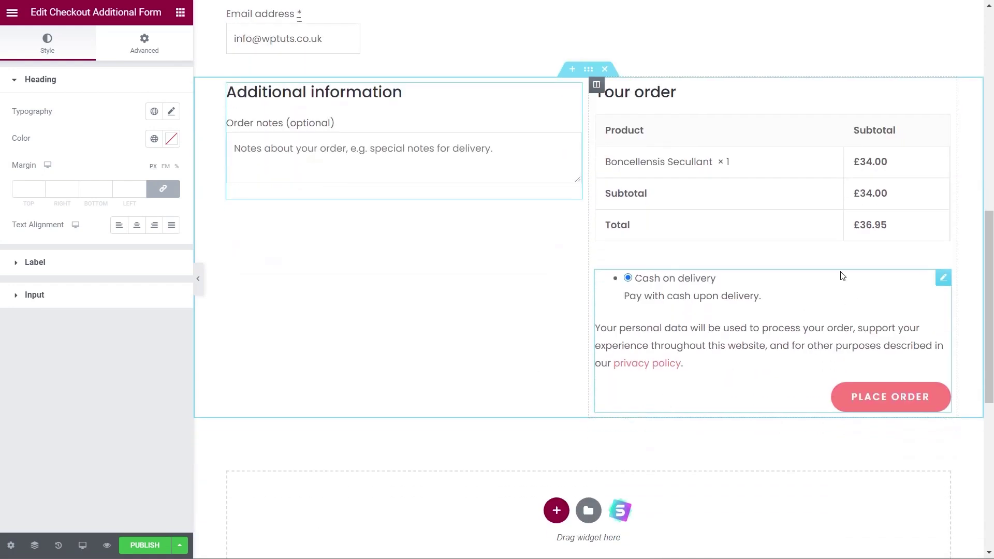
click(943, 278)
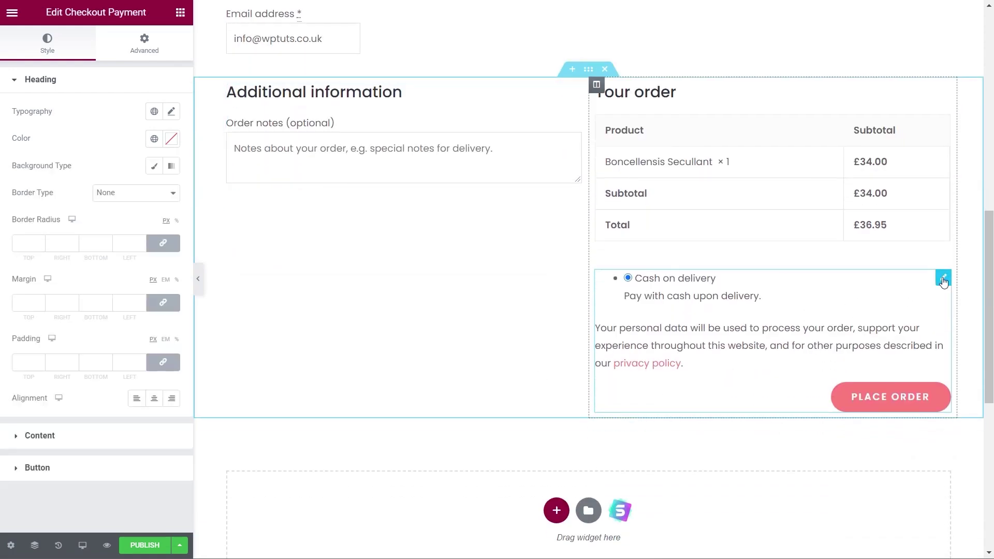
click(179, 13)
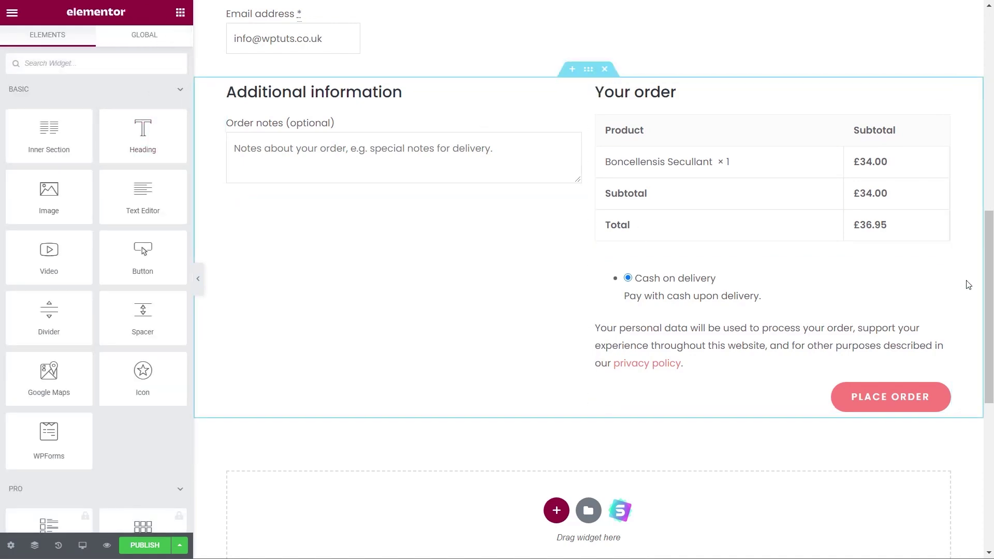
click(941, 279)
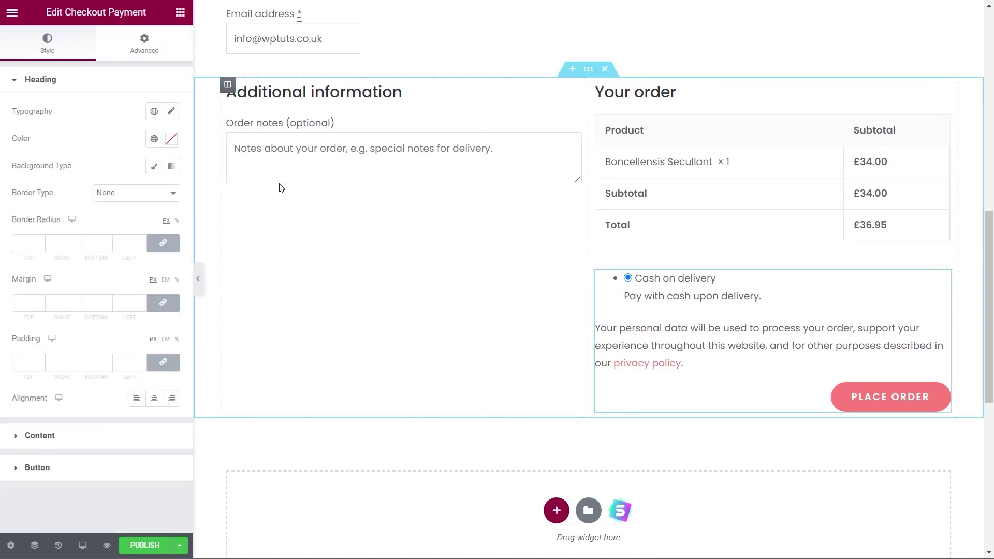
click(145, 52)
click(24, 192)
text(50)
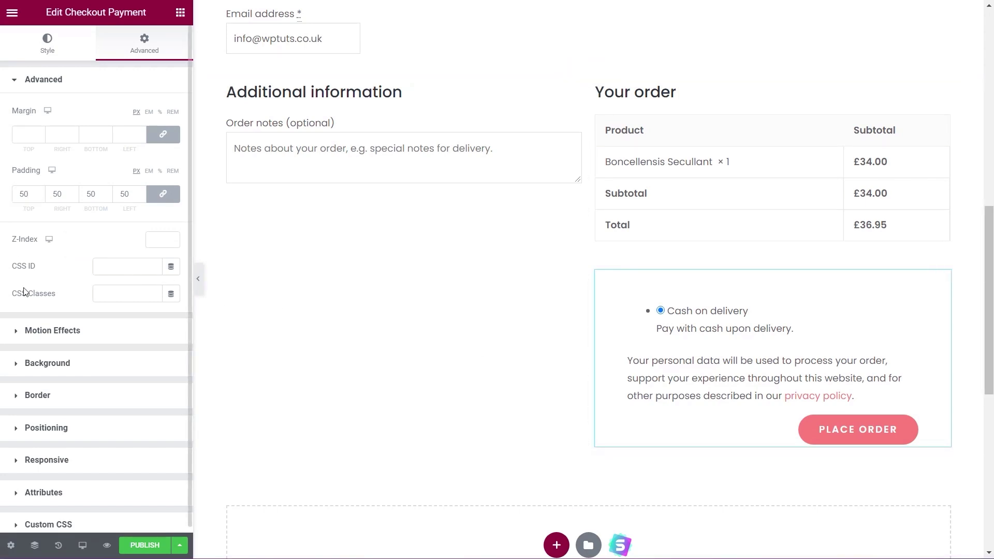
Step: Give the Checkout Payment widget a classic background in light grey #F0F0F0
click(52, 364)
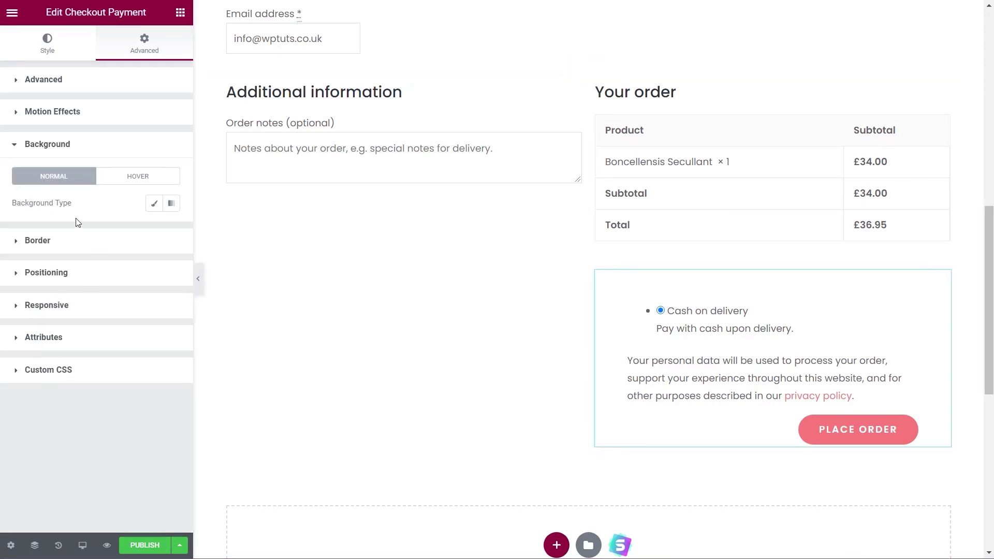
click(154, 203)
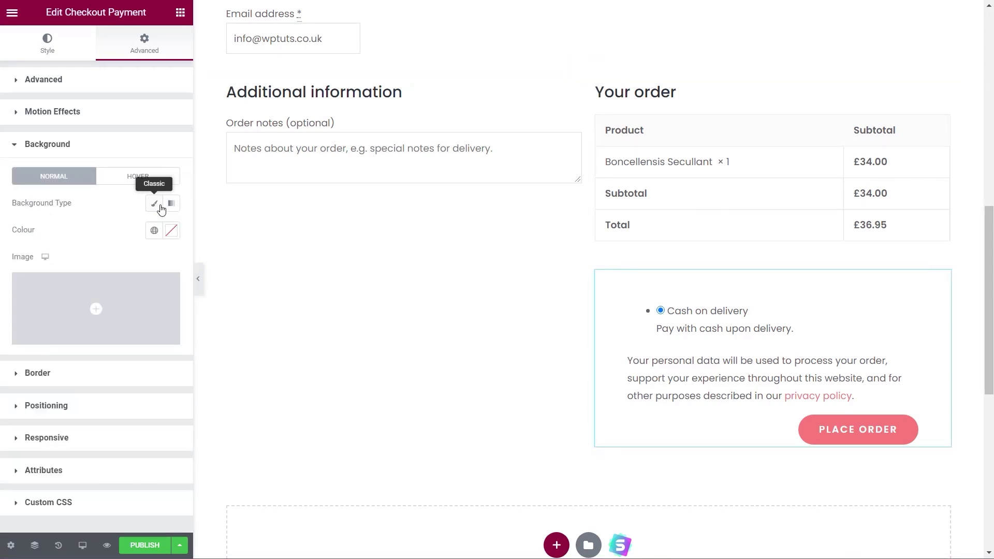
click(169, 231)
text(#E7E7E7)
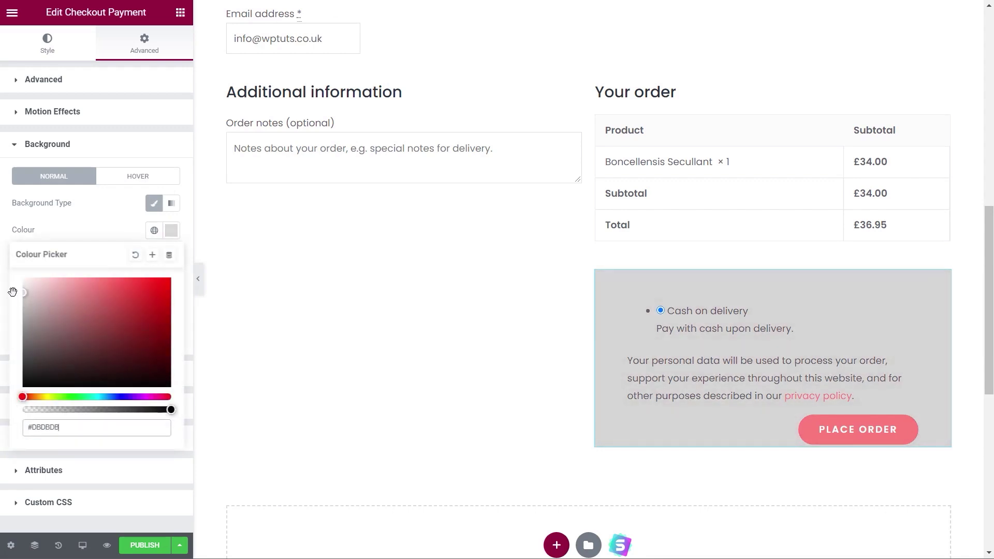
drag(12, 286, 12, 283)
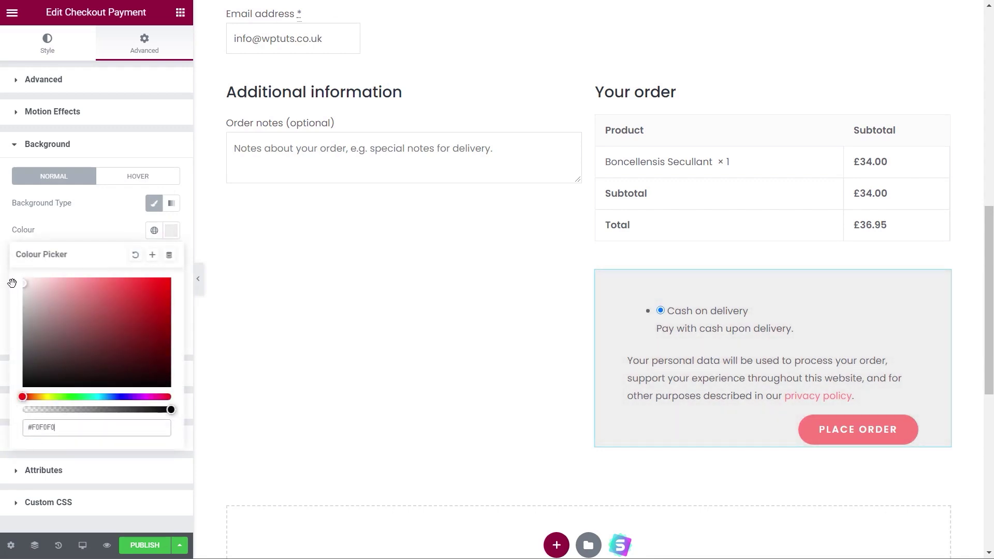
click(102, 219)
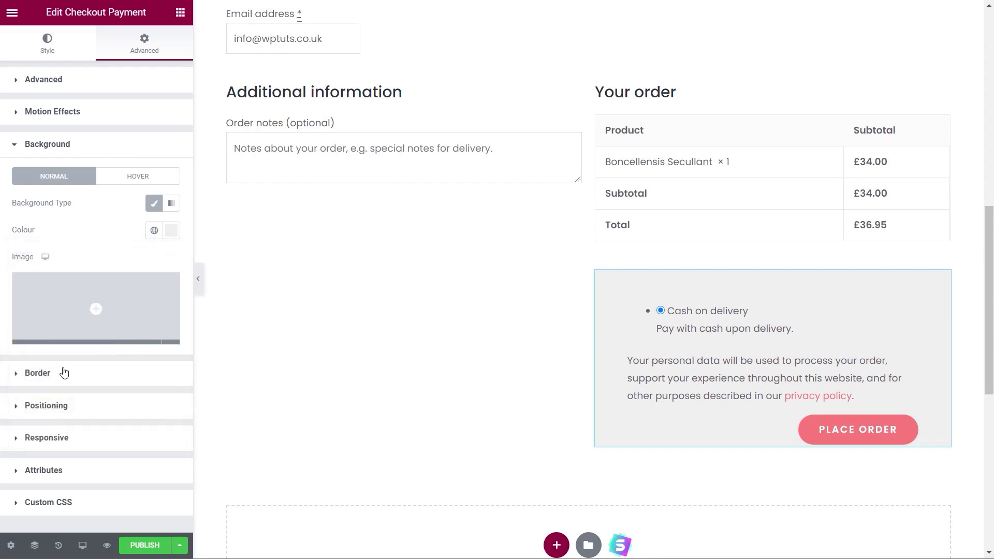
Step: Apply a solid 1 px light grey border to all sides of the Checkout Payment widget
click(65, 372)
click(122, 246)
click(116, 259)
click(25, 284)
text(1)
click(171, 322)
click(24, 383)
drag(24, 384, 19, 382)
key(Escape)
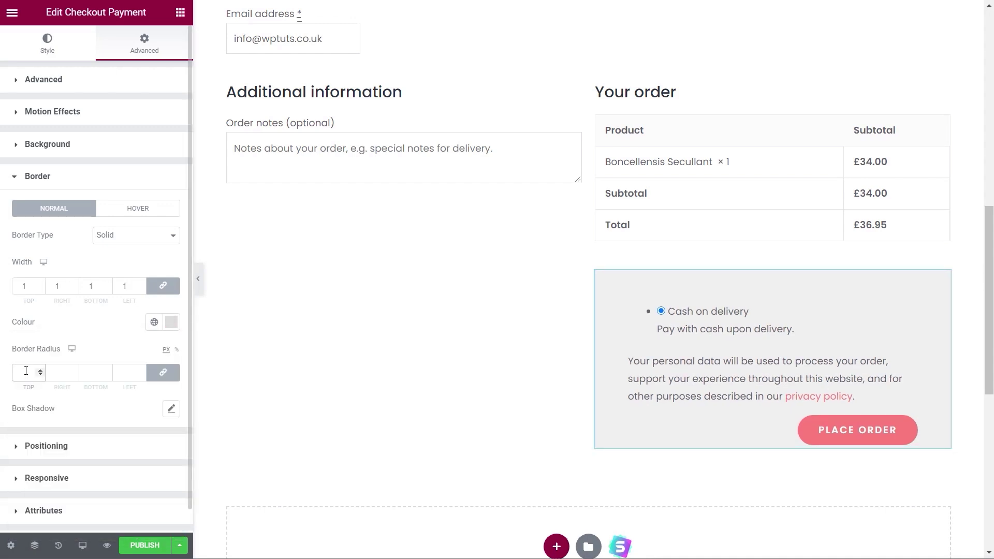
Step: Round all corners of the Checkout Payment widget's border to a 10 px radius and publish the checkout template
click(36, 366)
text(10)
key(BackSpace)
text(0)
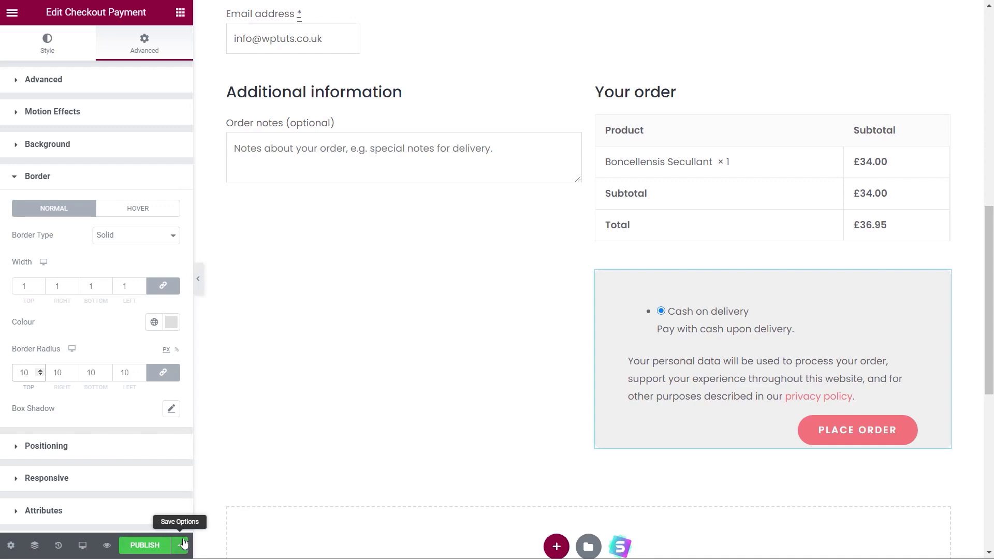
click(144, 546)
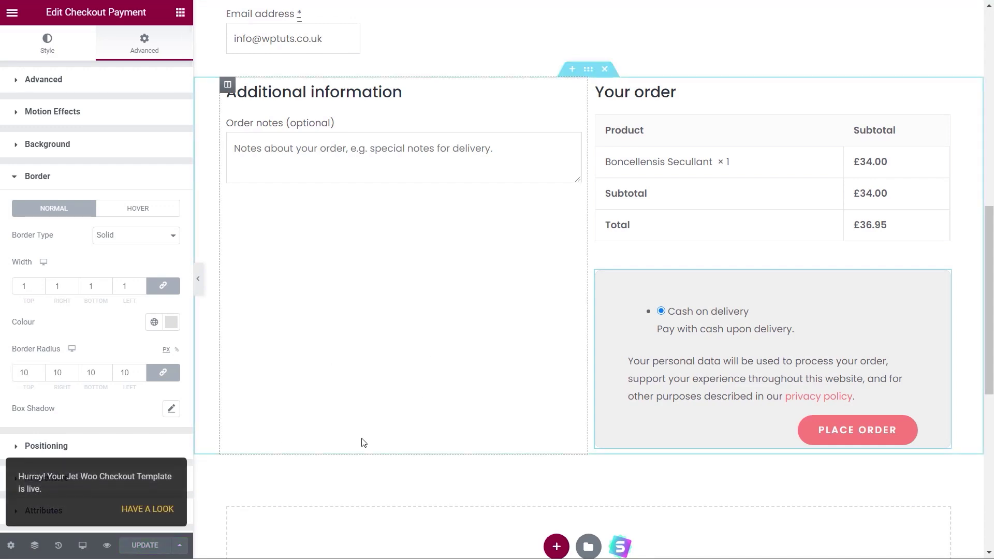
Step: Exit the template editor to the dashboard and open the Jet Woo Templates list
scroll(364, 439, up, 5)
scroll(363, 440, up, 5)
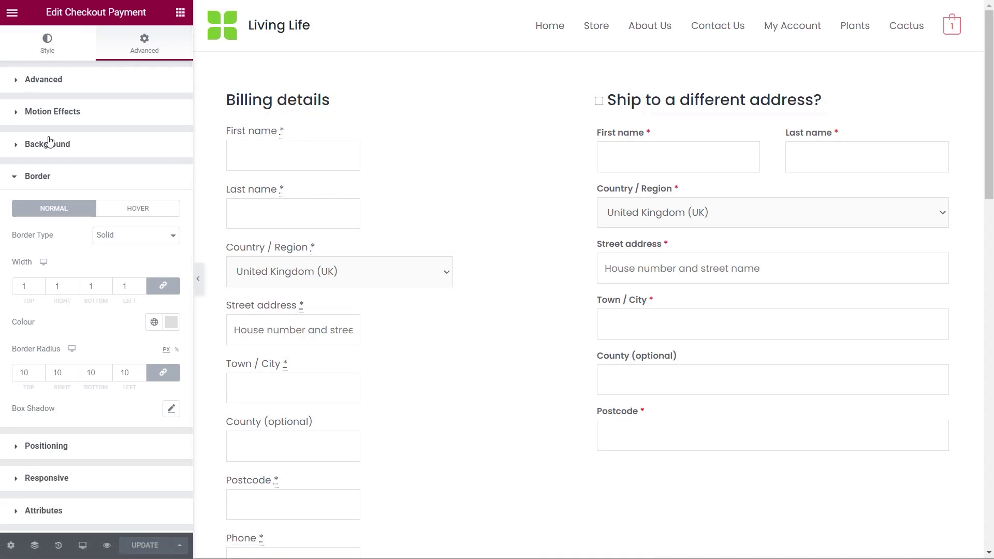
click(12, 13)
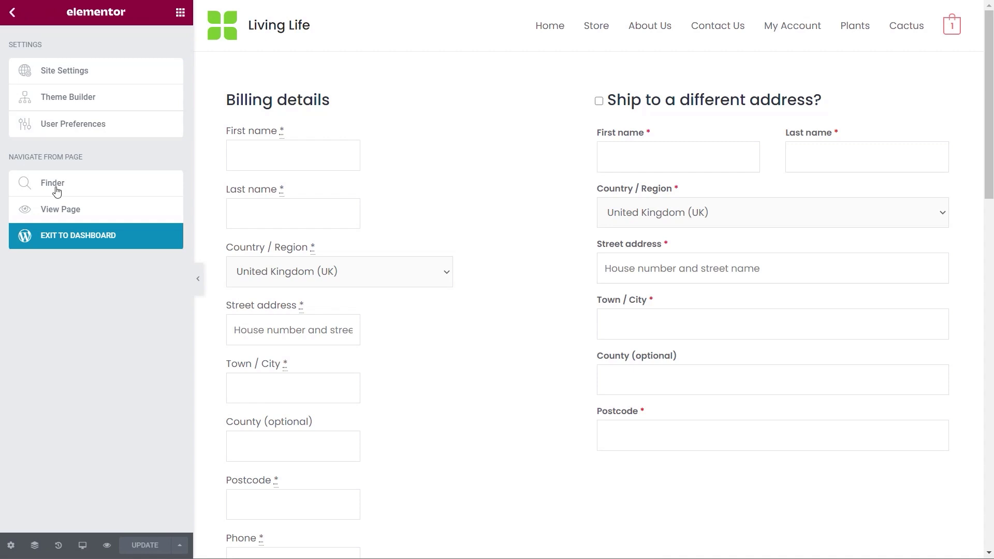
click(65, 234)
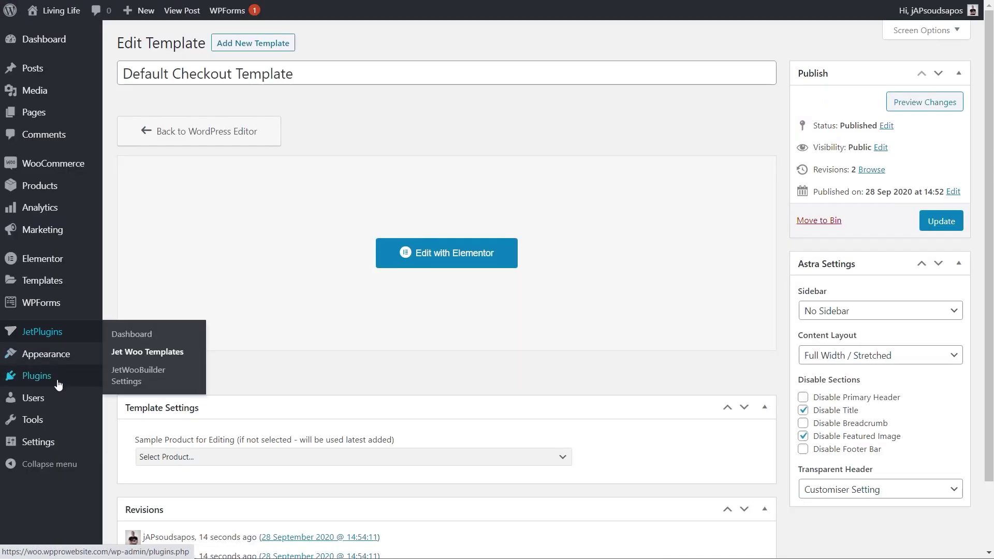
click(127, 355)
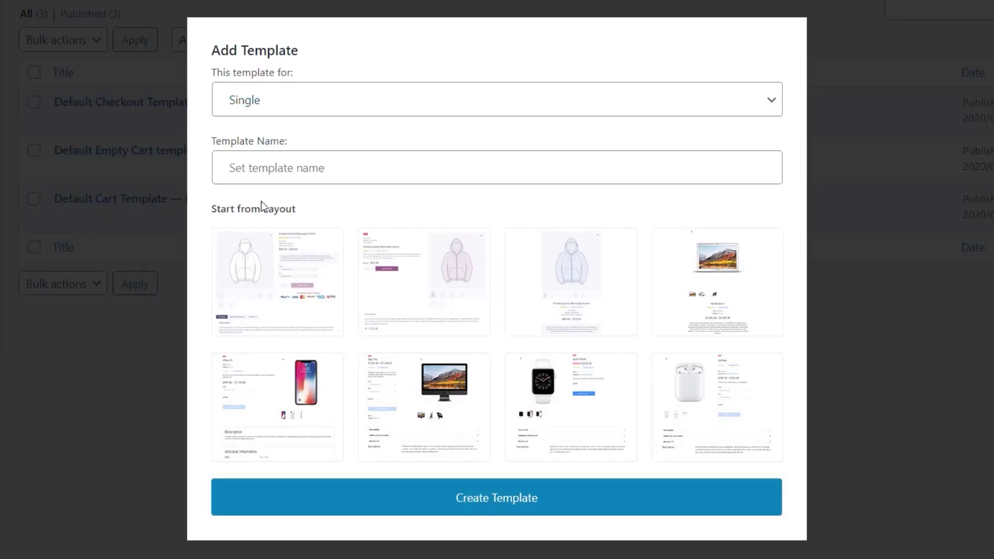
Step: Create a new template of type Checkout named "Checkout Template Top"
click(311, 100)
click(289, 204)
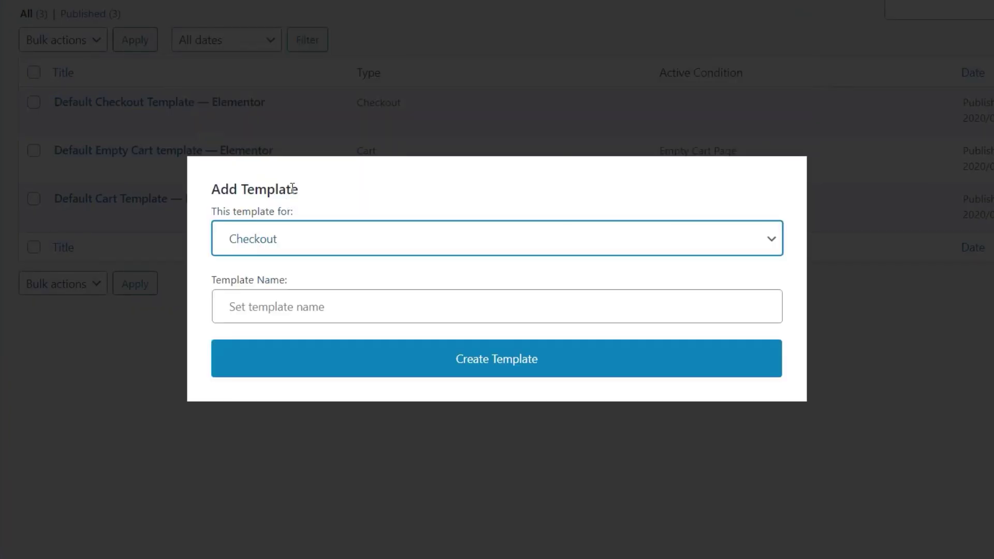
click(297, 302)
text(Chec)
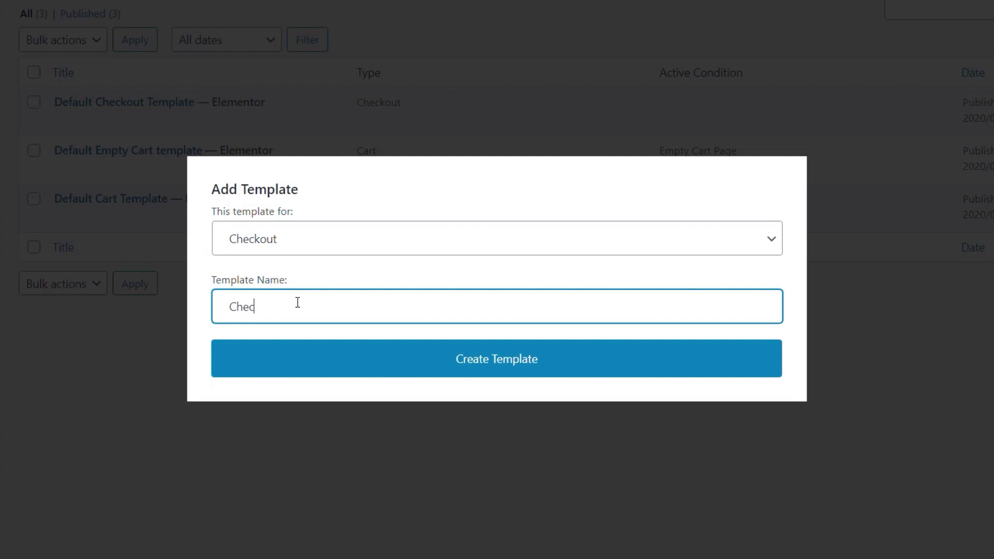
text(kout Template Top)
click(541, 361)
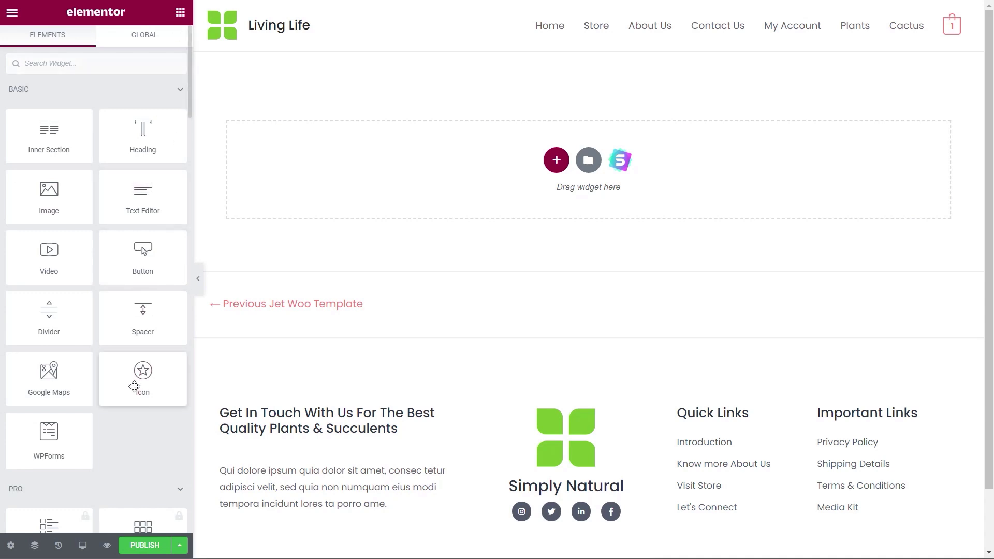
Step: Add a section with two equal columns to the empty Checkout Template Top canvas
scroll(140, 337, down, 15)
scroll(144, 297, up, 3)
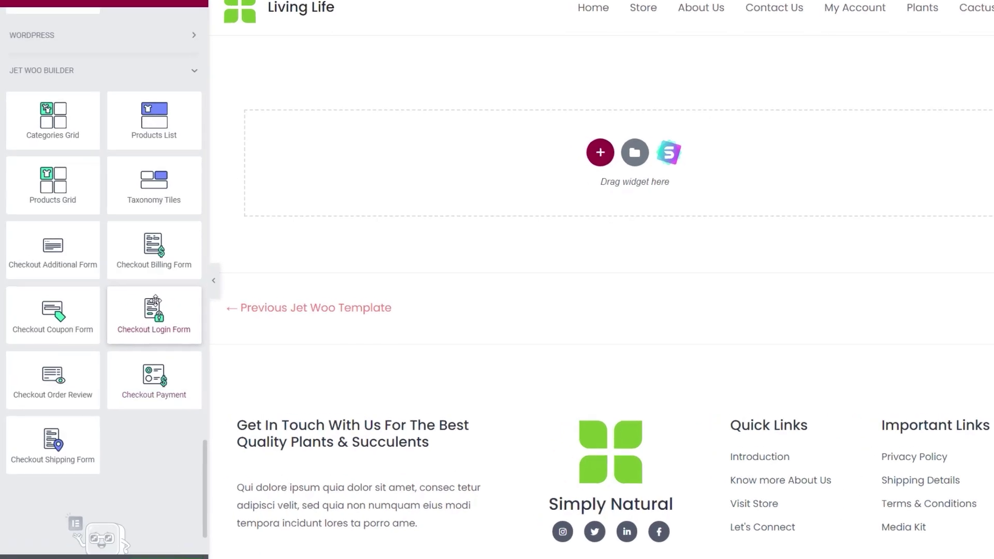
scroll(143, 306, down, 2)
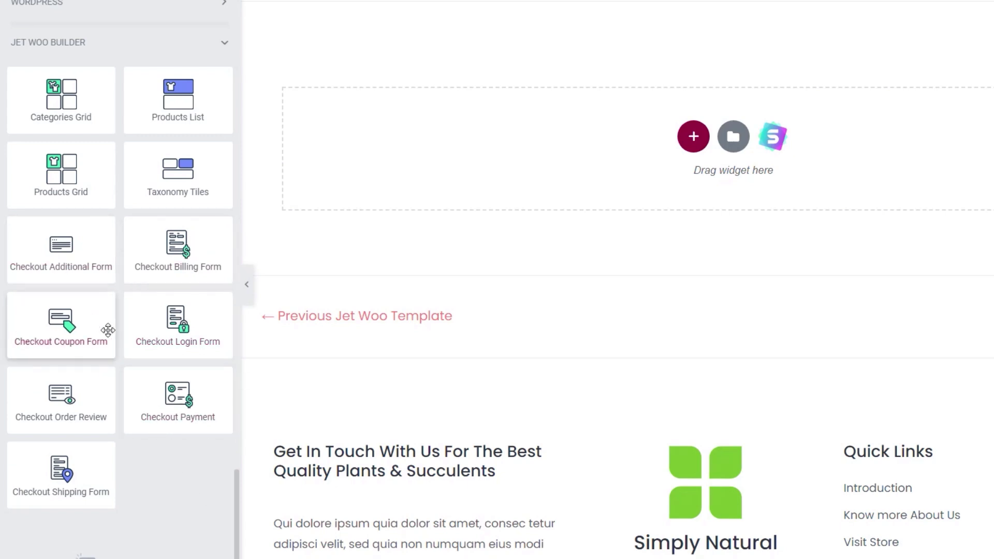
click(693, 136)
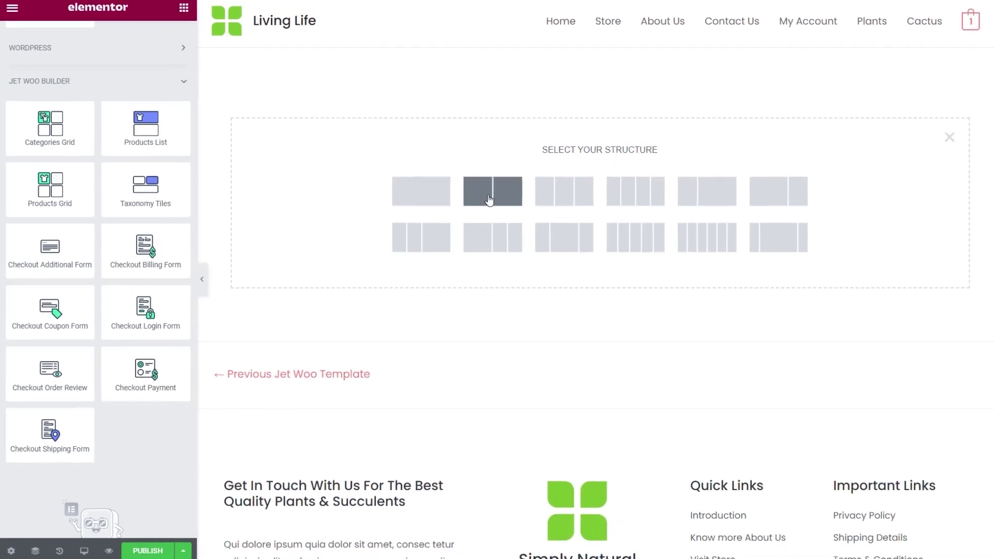
click(582, 181)
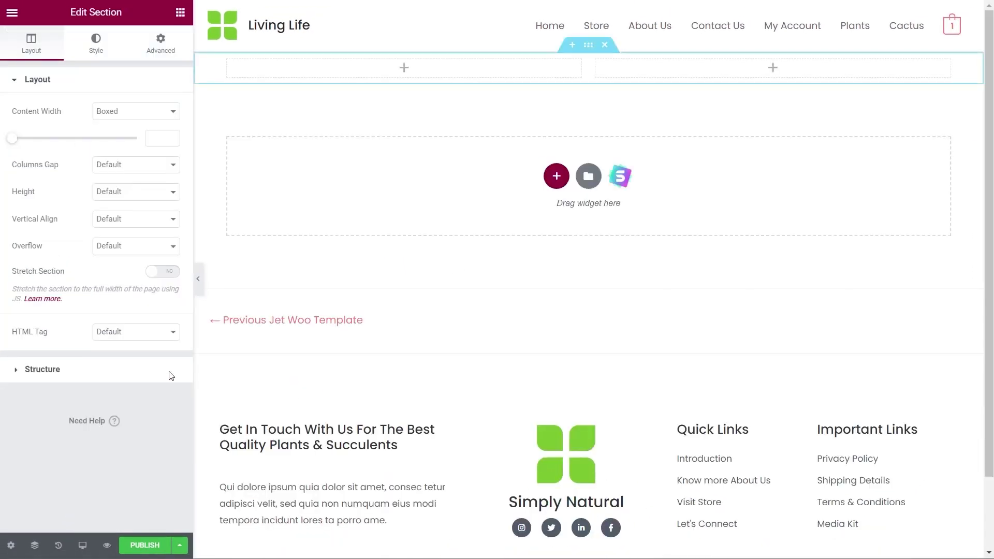
Step: Place the Checkout Coupon Form widget in the section's left column
click(181, 13)
scroll(107, 383, down, 15)
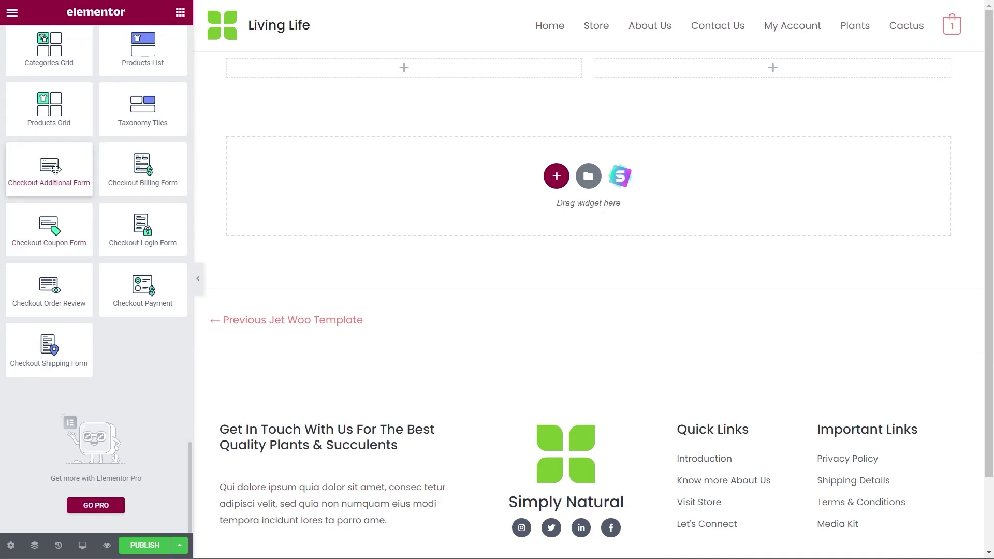
drag(42, 230, 409, 67)
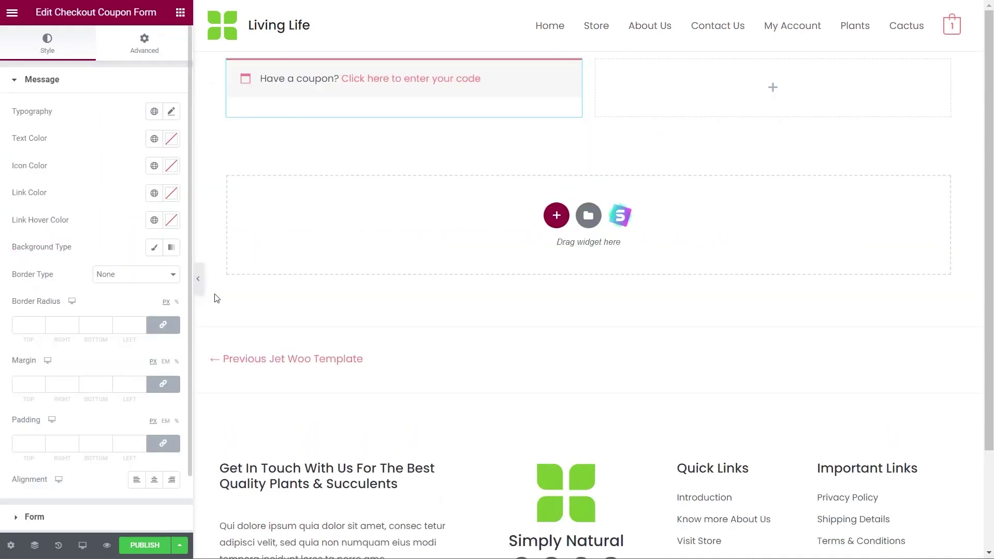
Step: Place the Checkout Login Form widget in the section's empty right column
click(180, 13)
scroll(144, 362, down, 20)
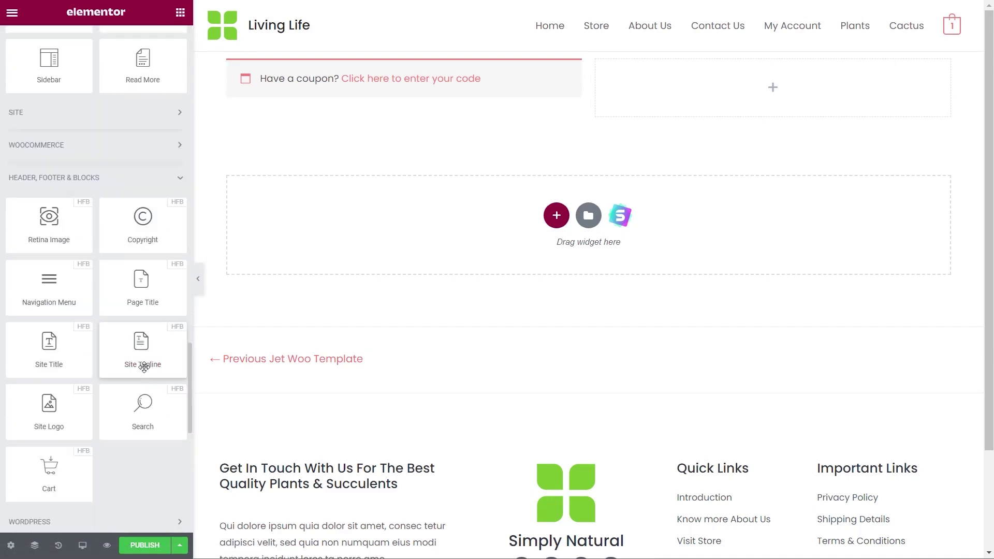
scroll(145, 370, down, 5)
drag(132, 236, 705, 92)
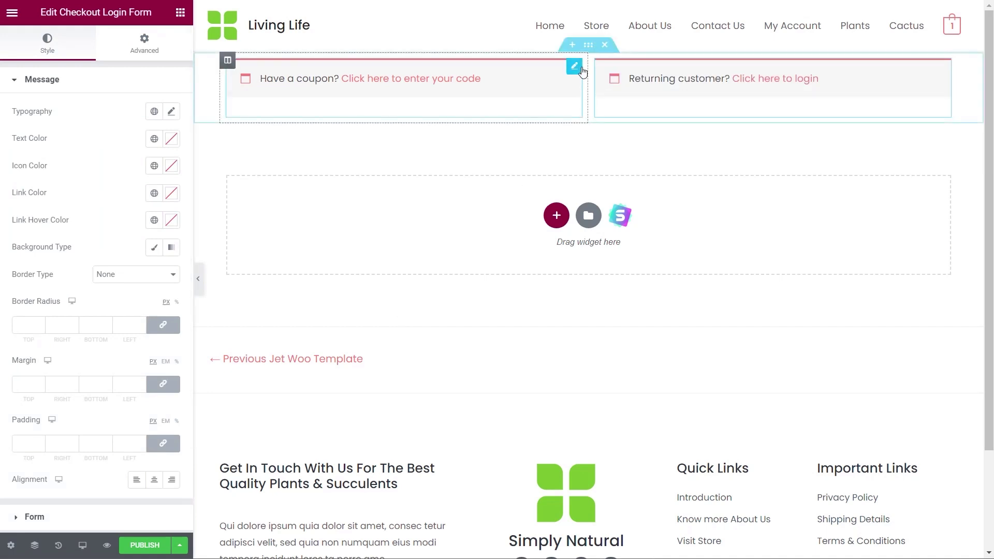
Step: Unlink the section's margins, set its top margin to 50 px, and publish the template
click(589, 45)
click(157, 50)
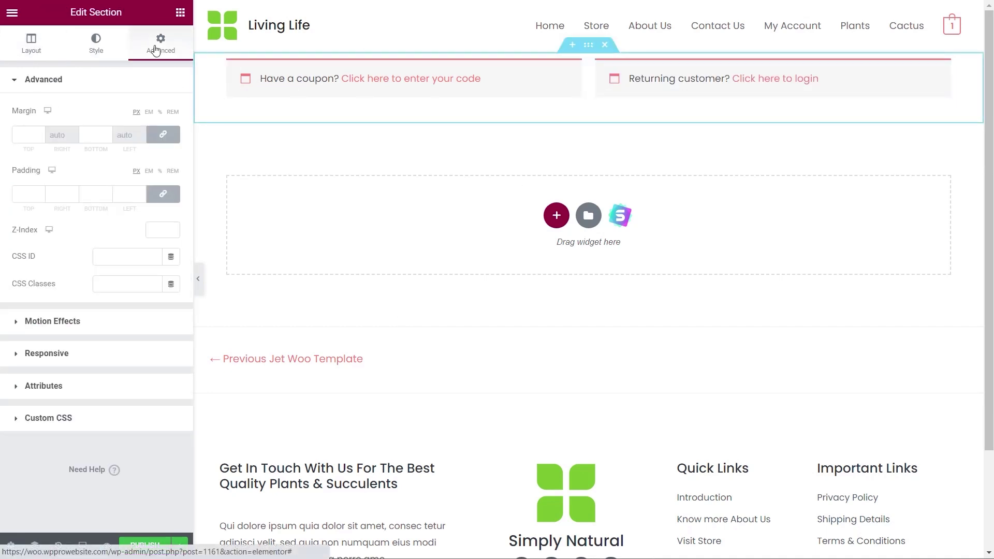
click(162, 134)
click(24, 135)
text(50)
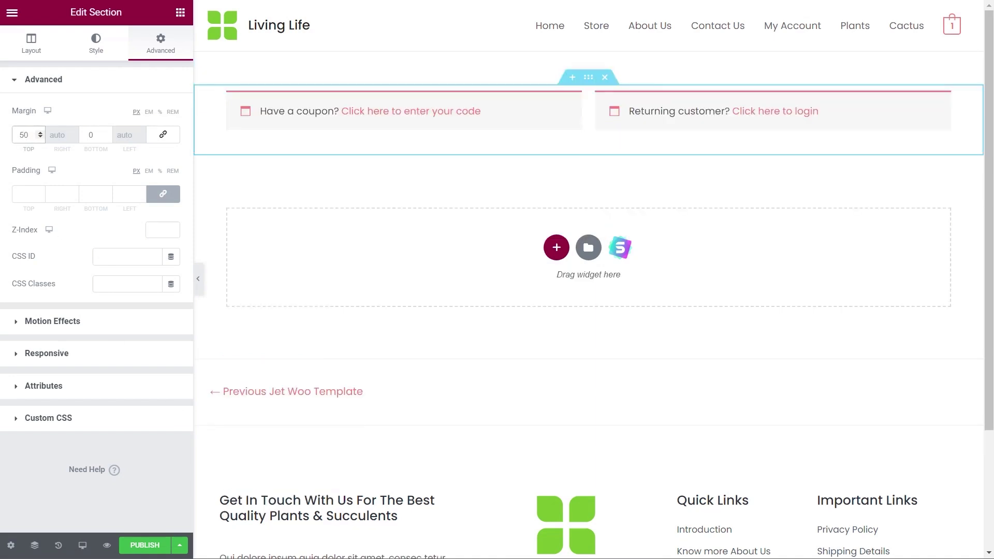
click(143, 551)
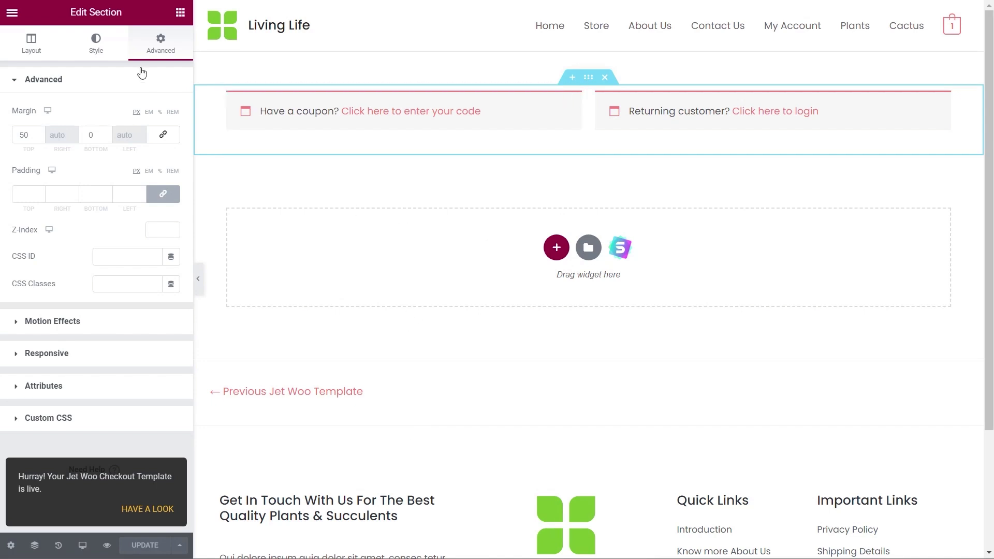
Step: Exit the template editor and open the Jet Woo Builder section of the WooCommerce settings
click(17, 15)
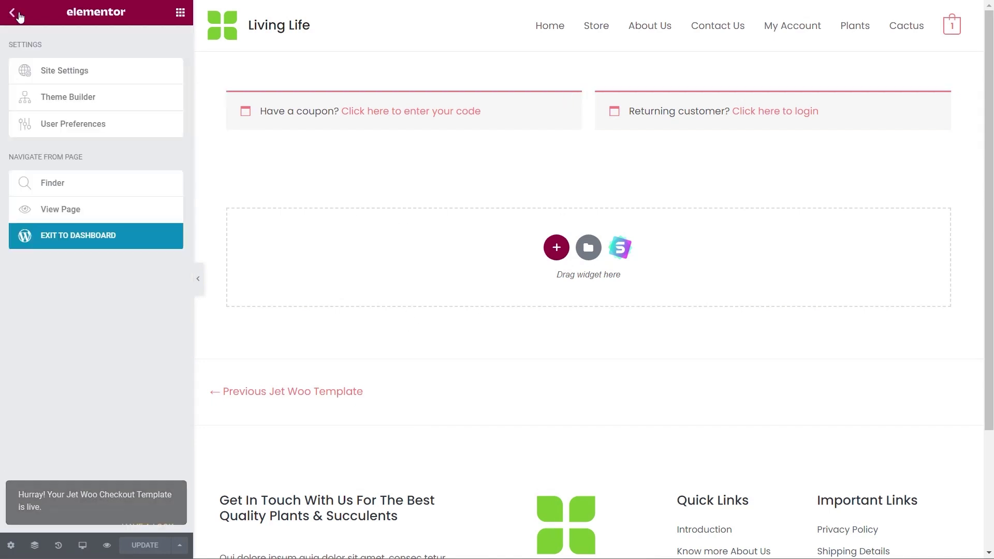
click(67, 242)
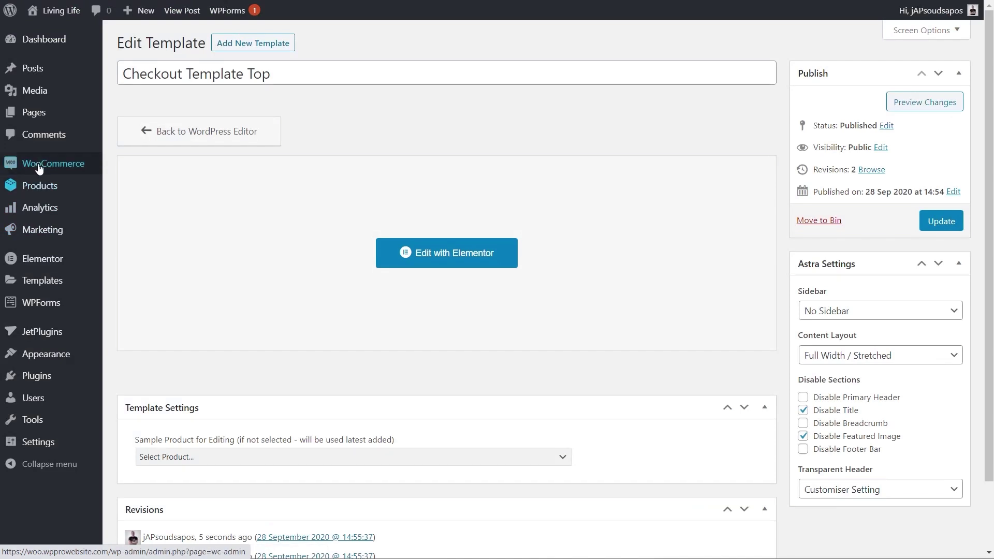
mouse_move(47, 164)
click(122, 255)
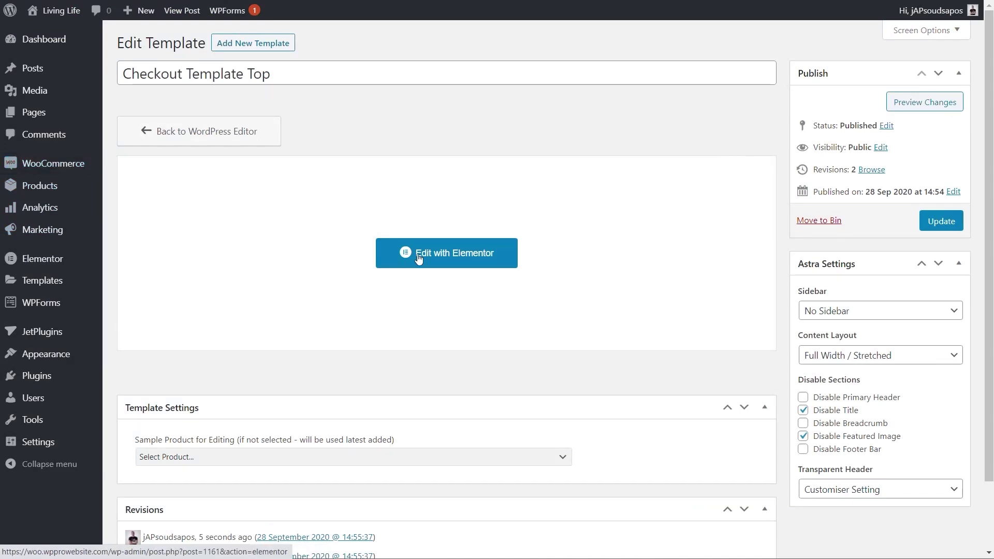
click(657, 98)
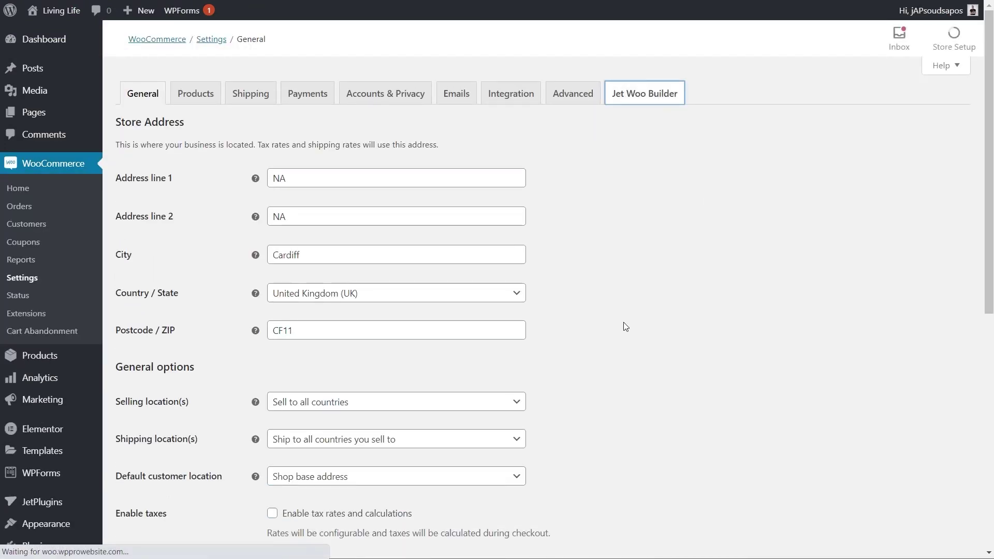
Step: Enable the custom checkout and assign Default Checkout Template as the Checkout Template
scroll(625, 327, down, 8)
scroll(623, 325, down, 6)
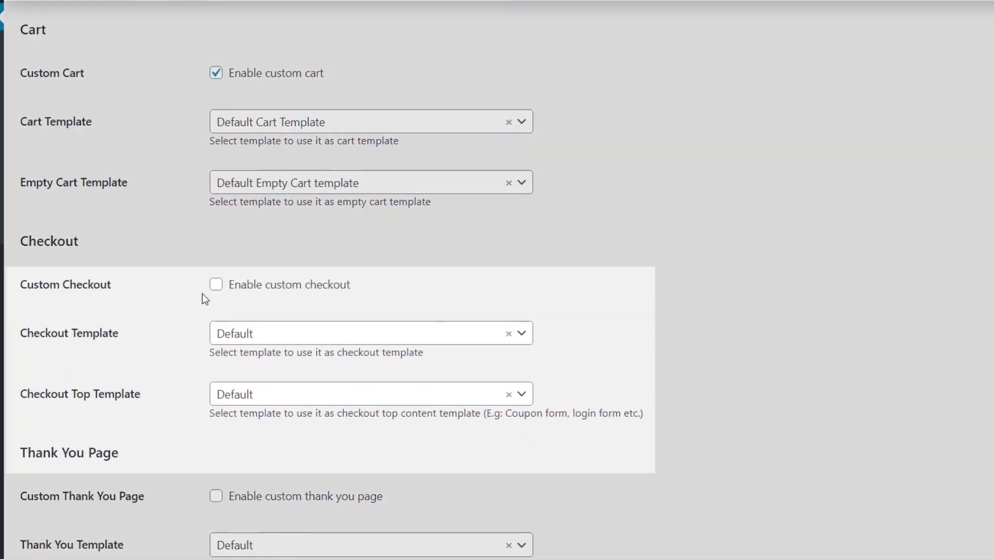
click(234, 284)
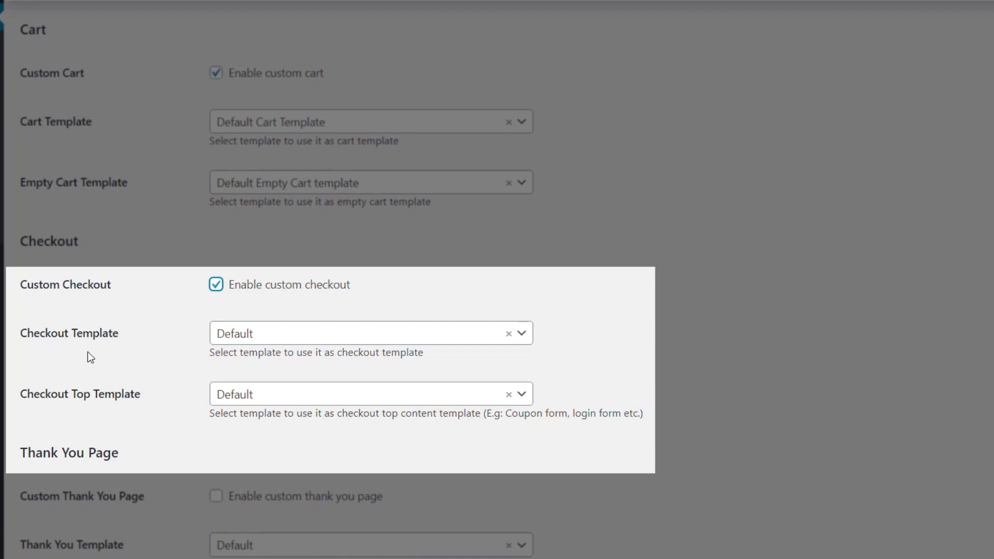
click(257, 338)
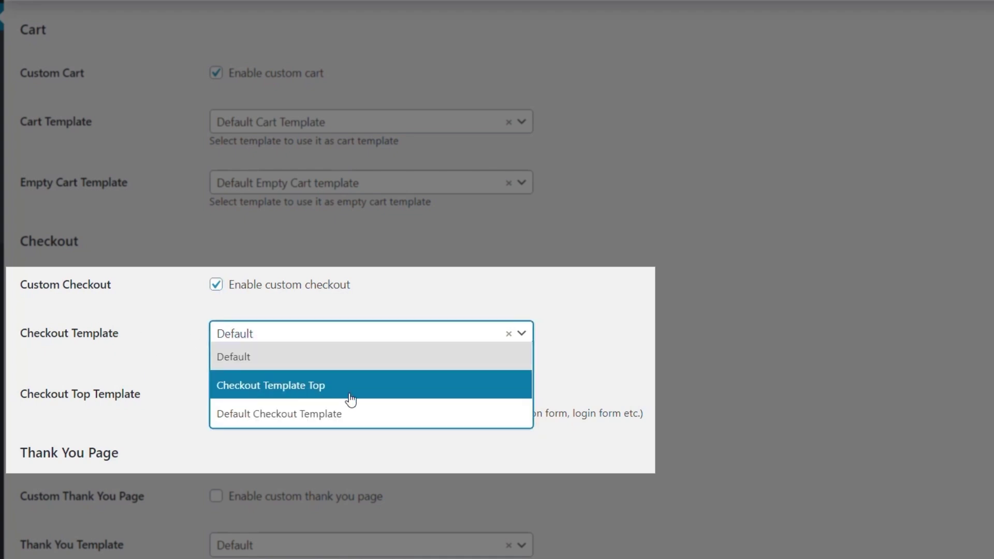
click(349, 419)
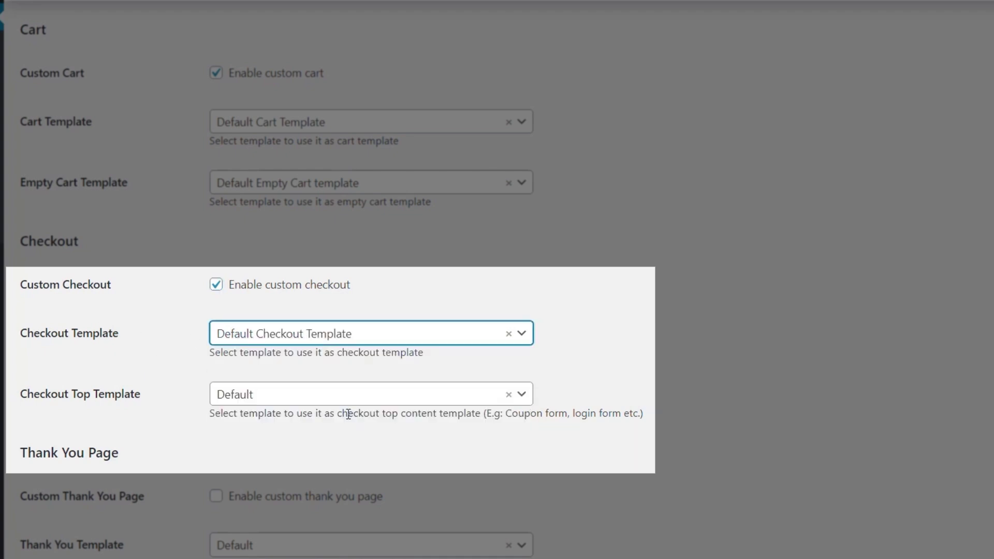
Step: Assign Checkout Template Top as the Checkout Top Template and save the settings
click(293, 403)
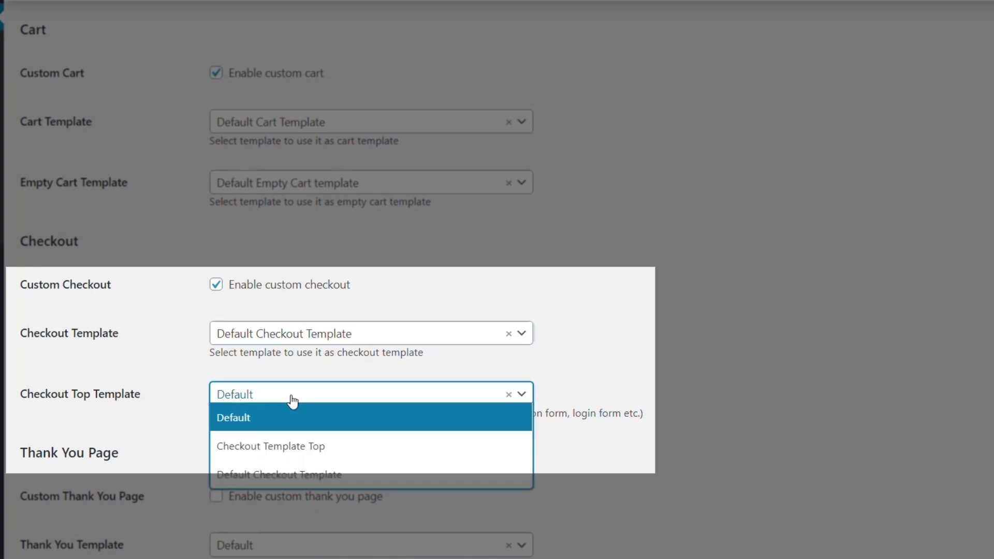
click(334, 457)
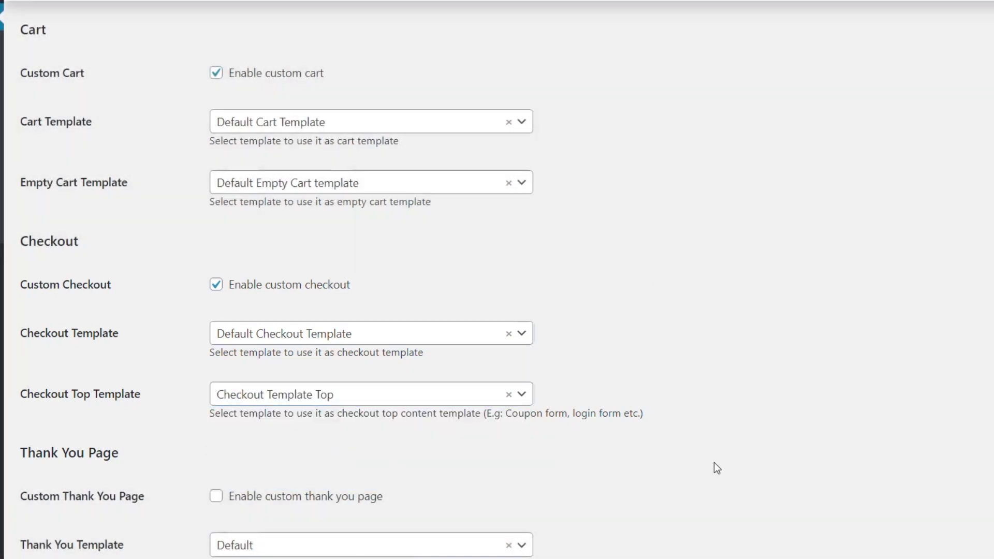
scroll(712, 461, down, 7)
scroll(673, 450, down, 3)
click(149, 491)
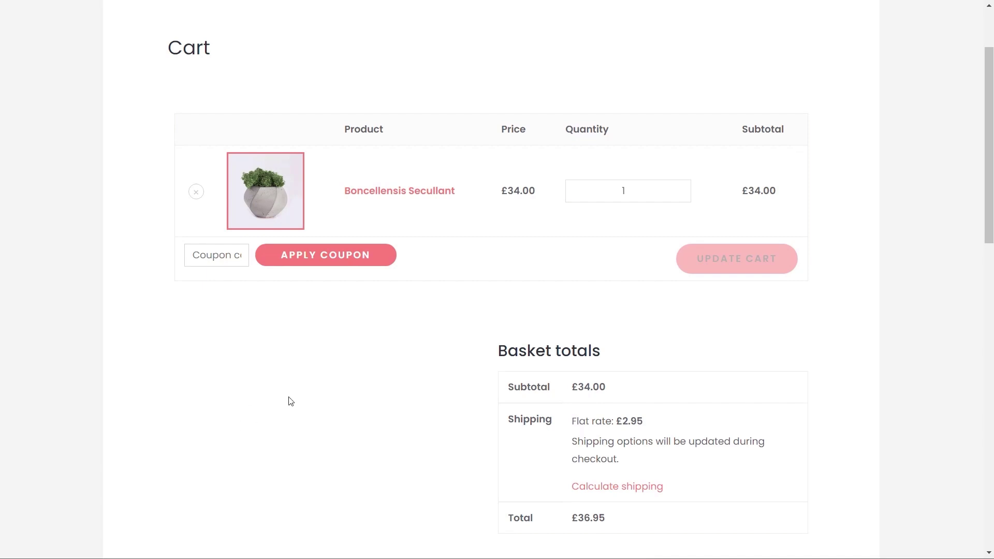
Step: Proceed from the live cart to checkout and examine the page's coupon, billing, order and payment areas
scroll(403, 383, down, 4)
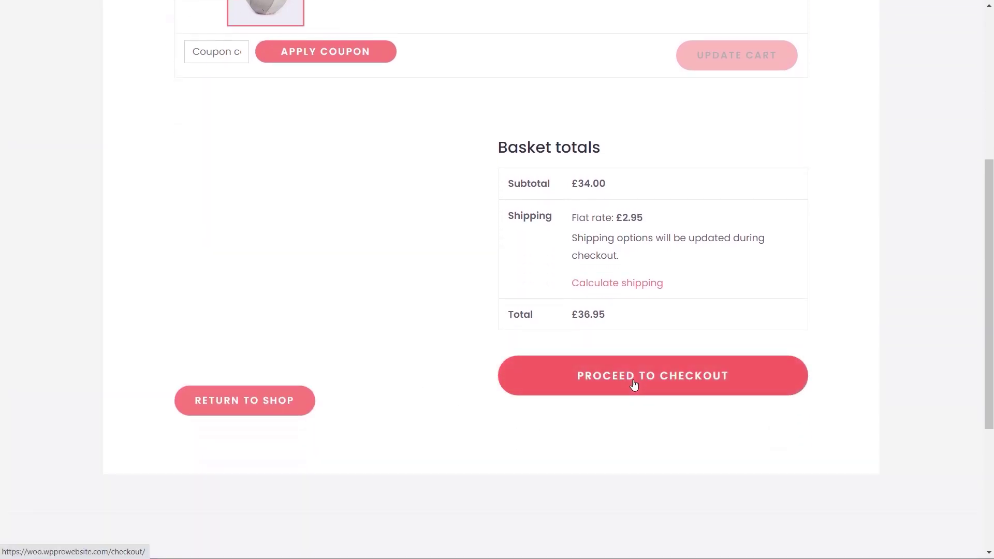
click(634, 389)
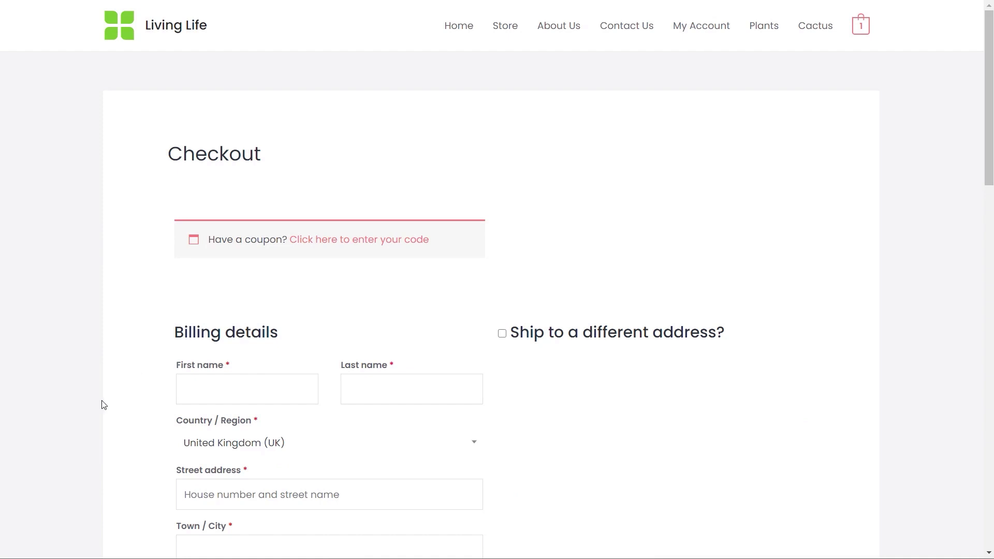
scroll(104, 404, down, 15)
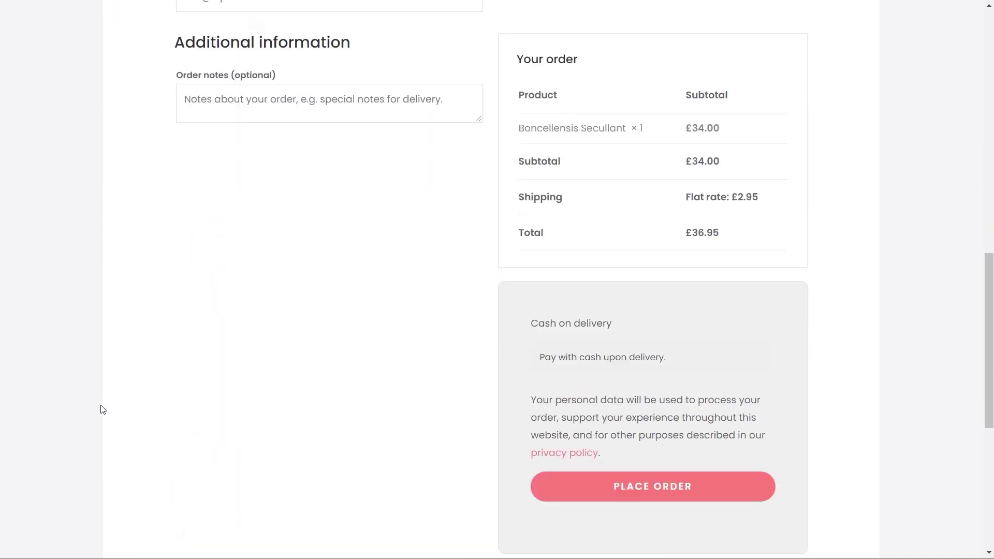
scroll(102, 409, down, 4)
scroll(102, 408, up, 7)
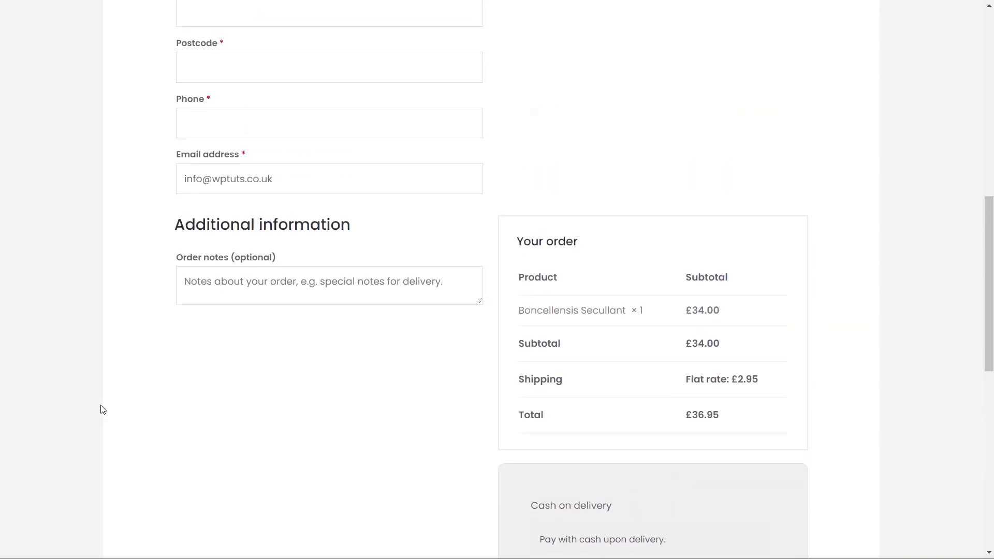
Step: Enable shipping to a different address beside the checkout page's billing details
scroll(102, 408, up, 3)
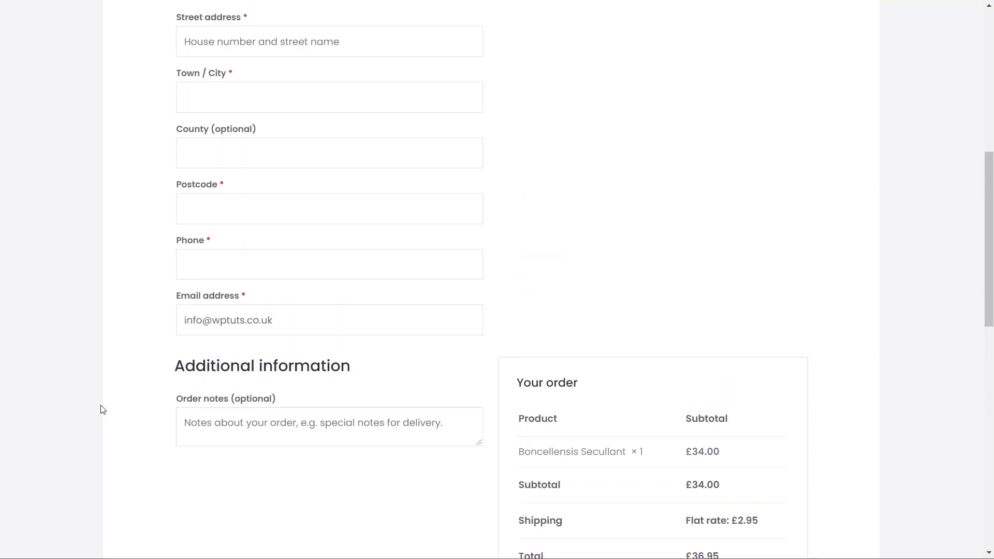
scroll(102, 409, up, 5)
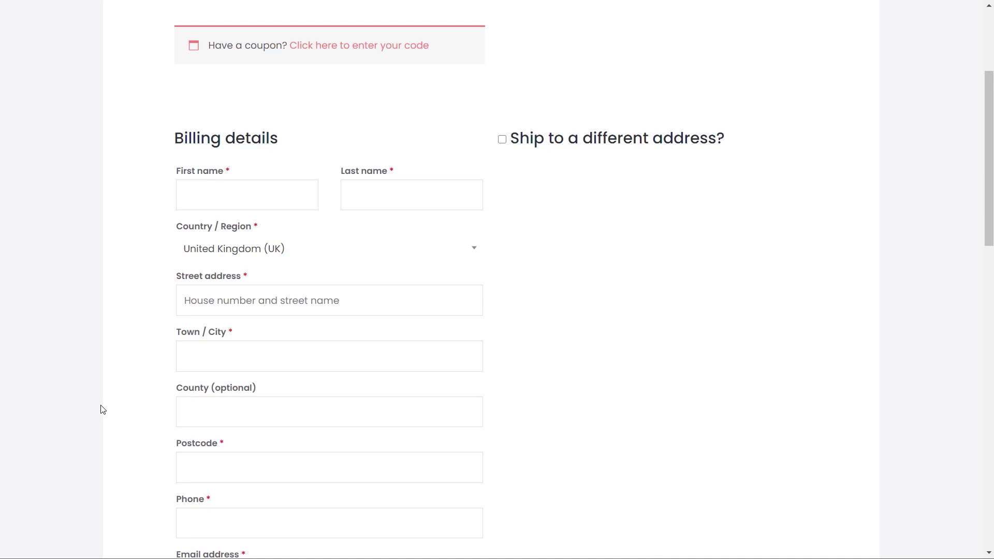
click(502, 140)
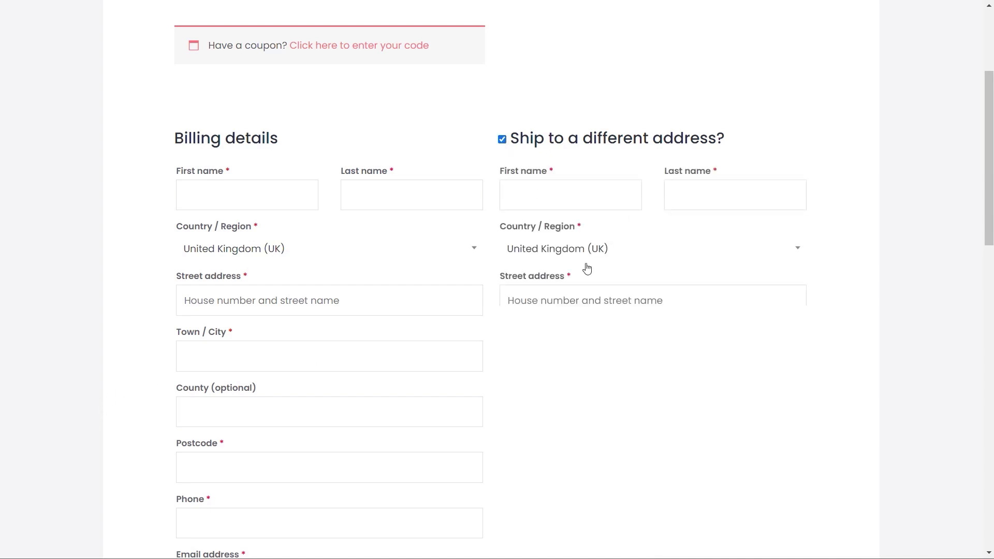
Step: Expand the coupon code form above the billing details to check its layout, and collapse it again
scroll(255, 214, up, 3)
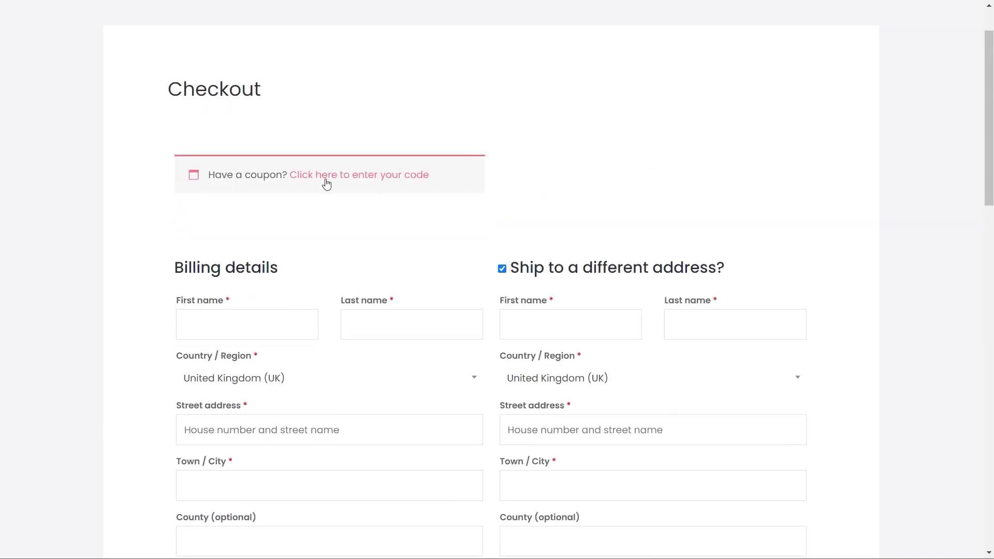
click(380, 178)
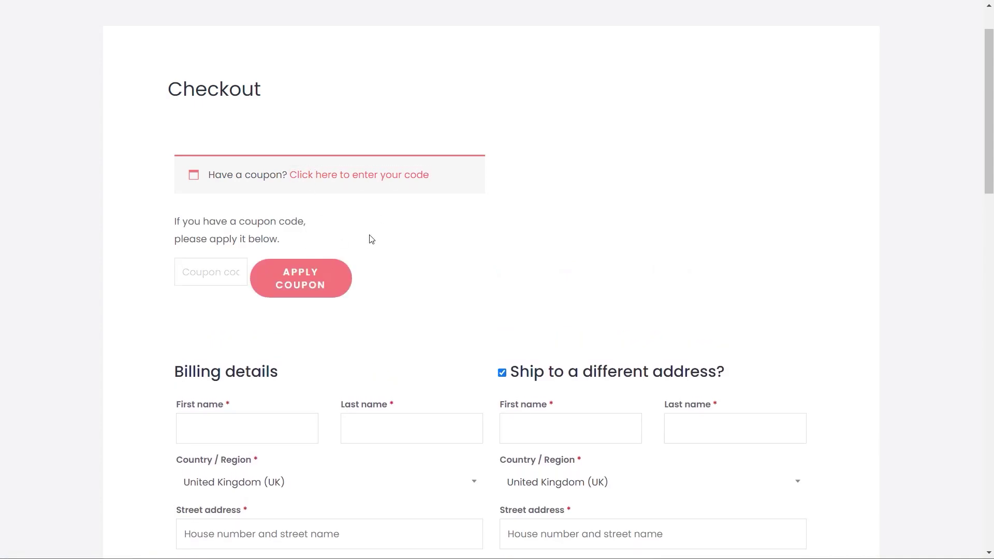
click(384, 181)
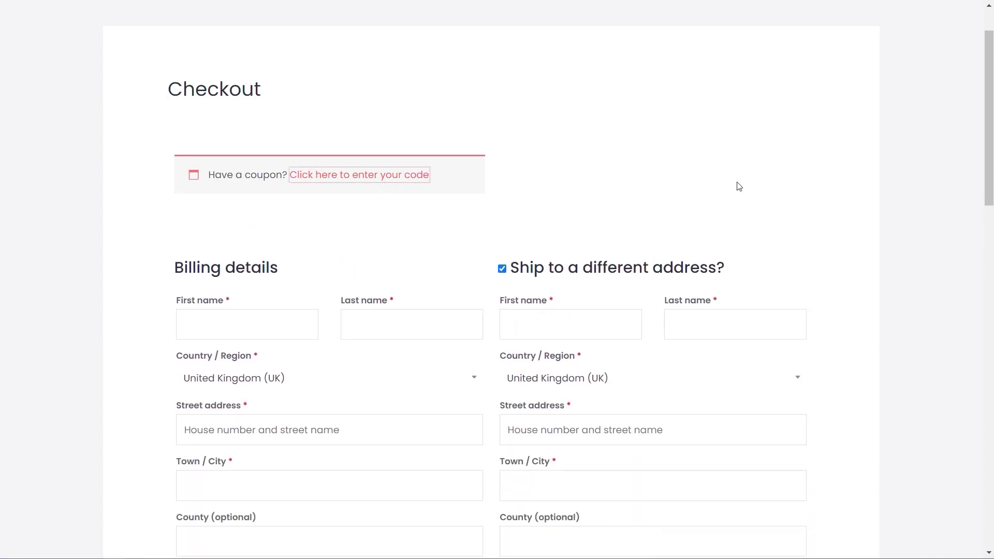